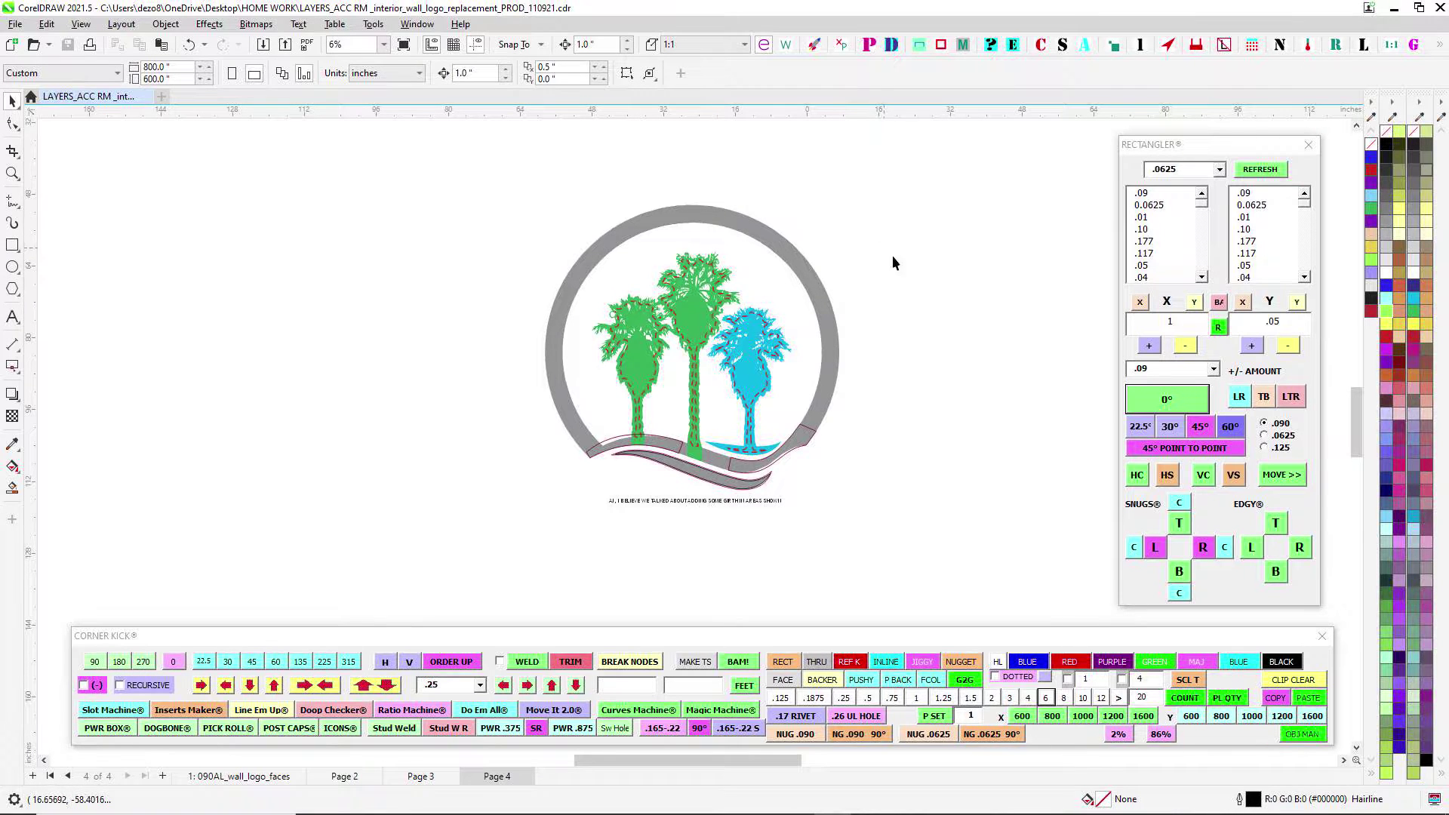
Examine the palm tree logo and its red dashed overlay on Page 4
scroll(772, 300, up, 1)
scroll(772, 294, up, 1)
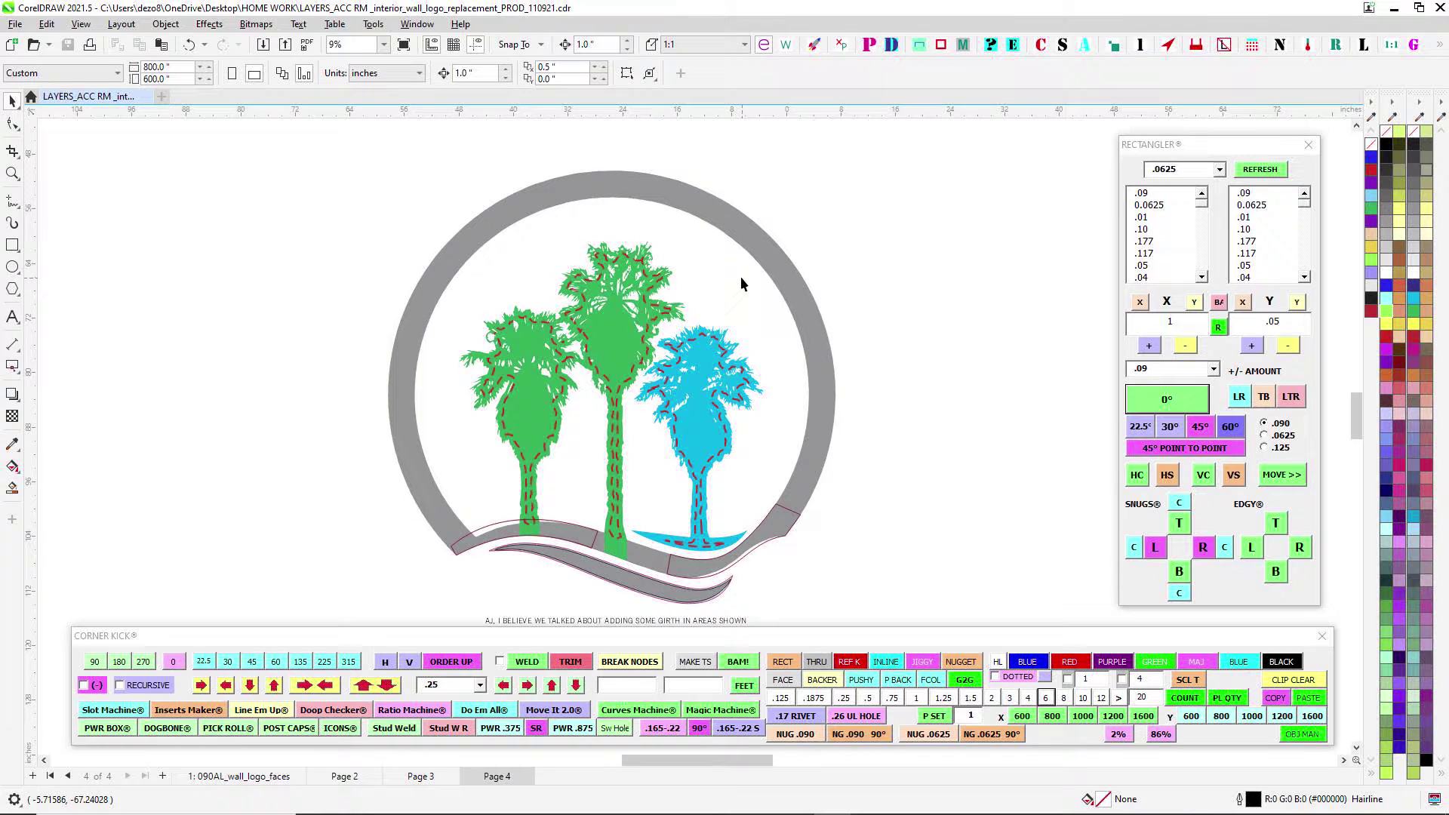
scroll(738, 280, down, 1)
drag(760, 205, 827, 273)
scroll(830, 389, up, 1)
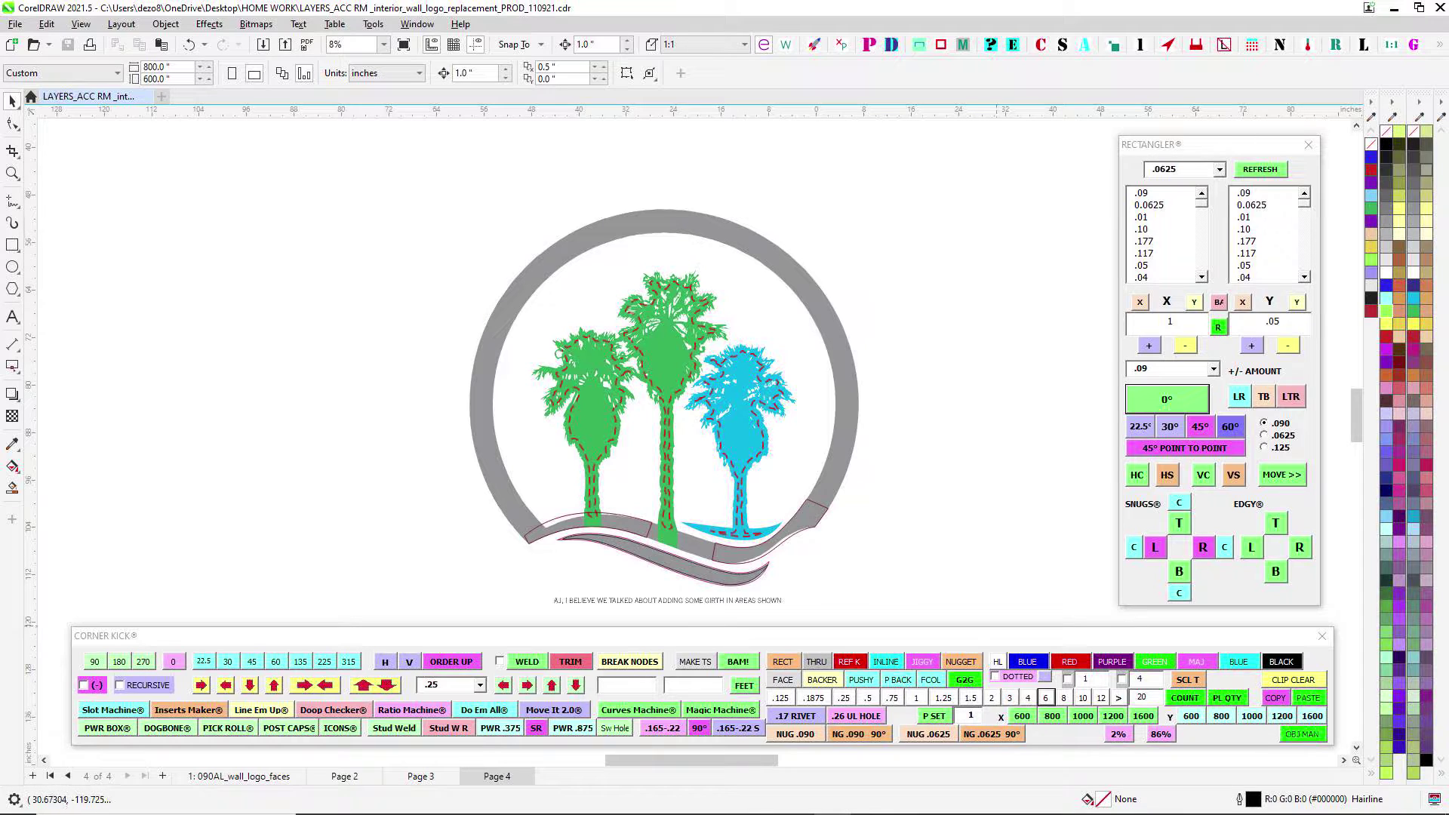
Switch to Foxit PDF Reader to review the interior wall logo spec sheet, and return to the CorelDRAW drawing
mouse_move(806, 795)
click(722, 799)
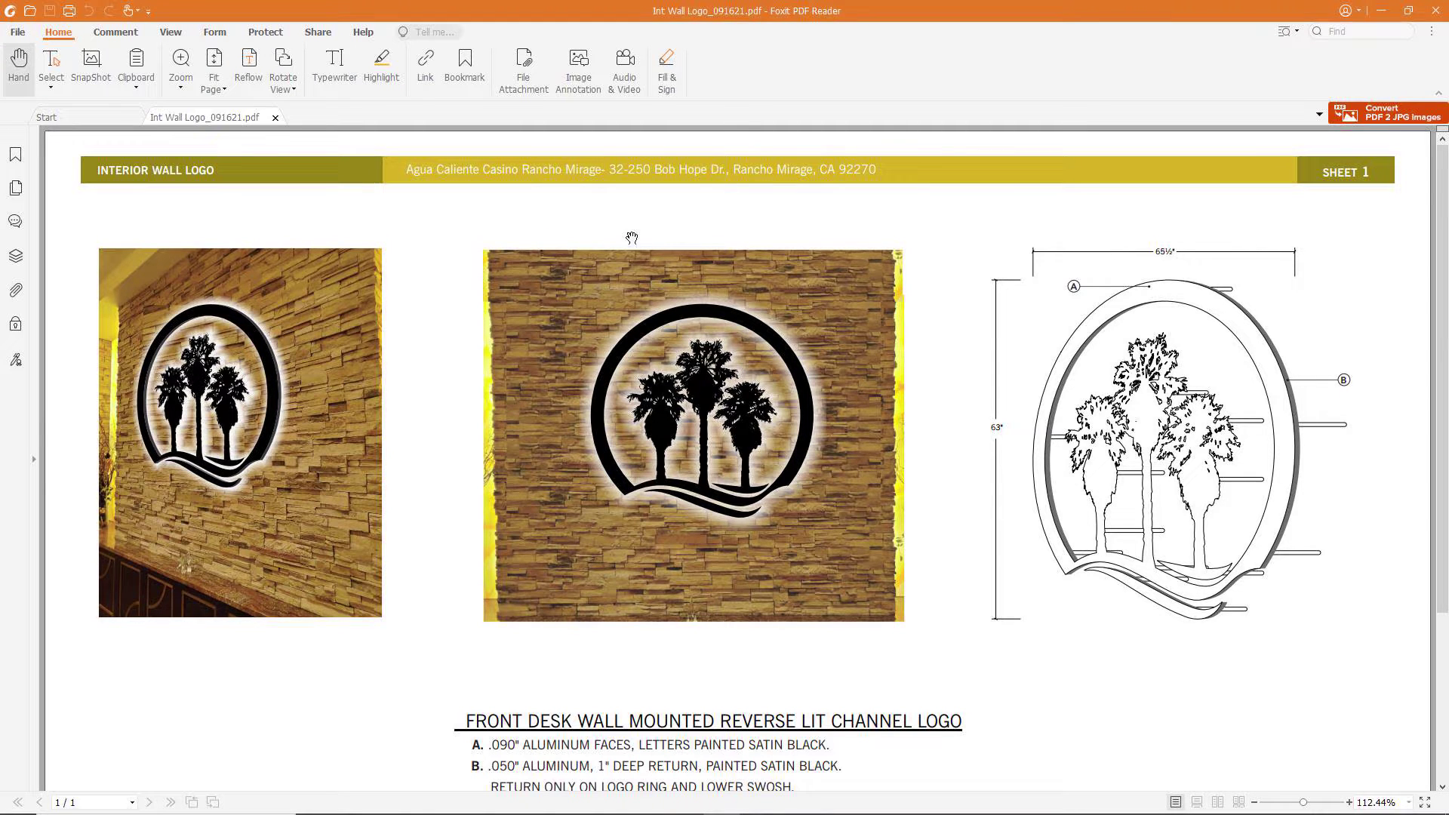
click(1381, 11)
scroll(745, 290, down, 2)
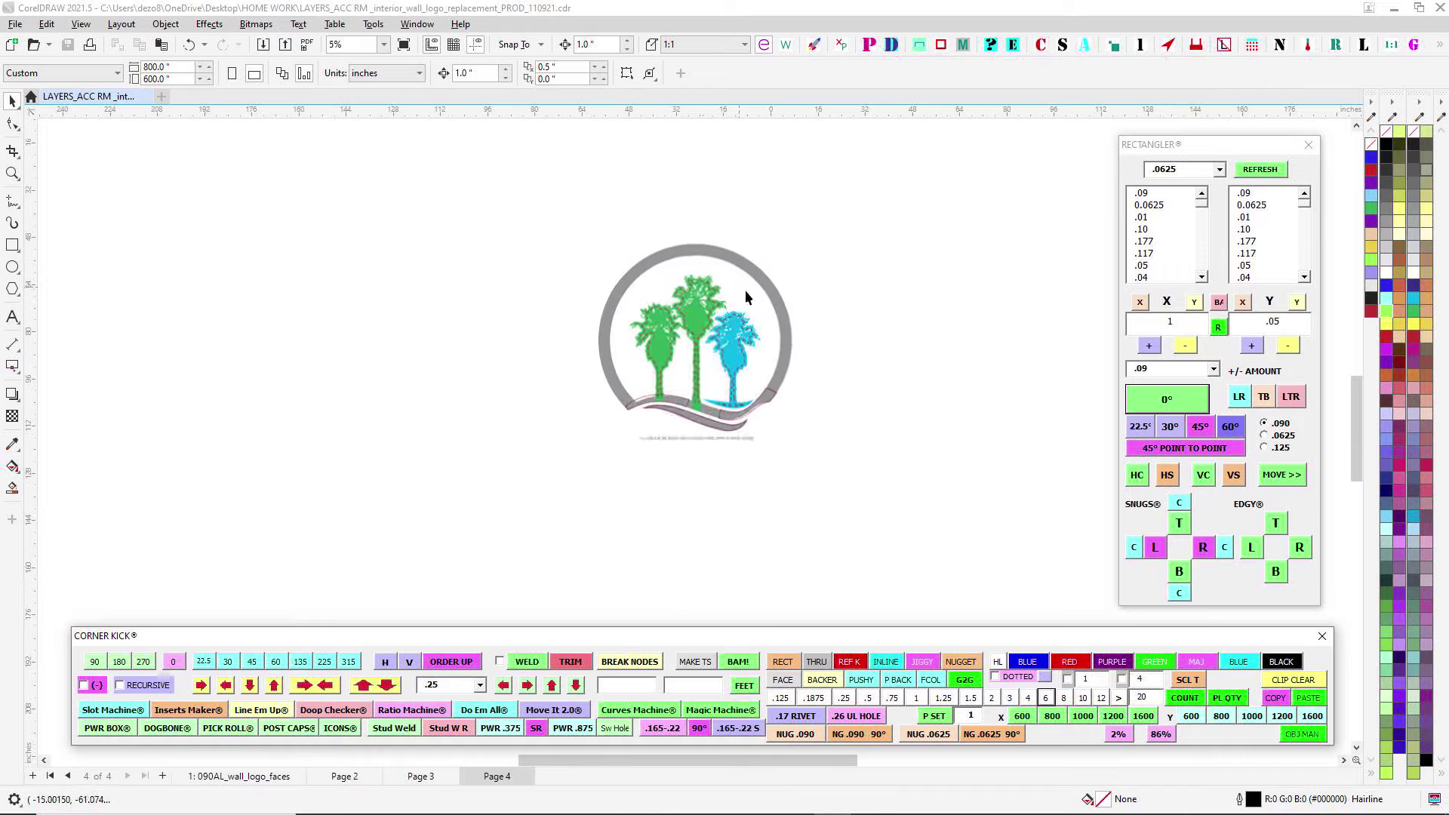
Survey the logo outlines, part drawings and return strips laid out on Page 3
click(420, 776)
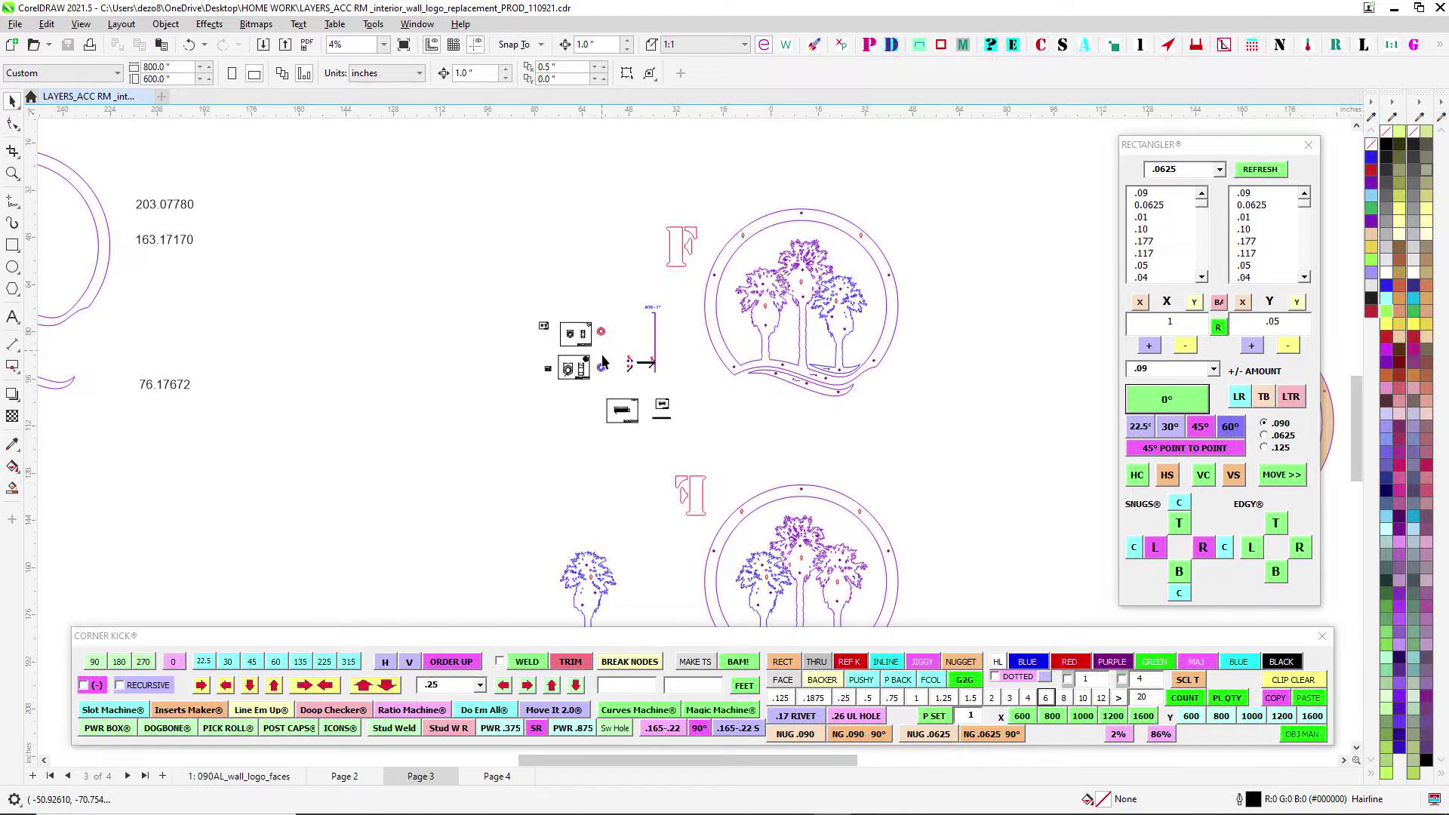
drag(530, 366, 670, 361)
scroll(766, 324, down, 2)
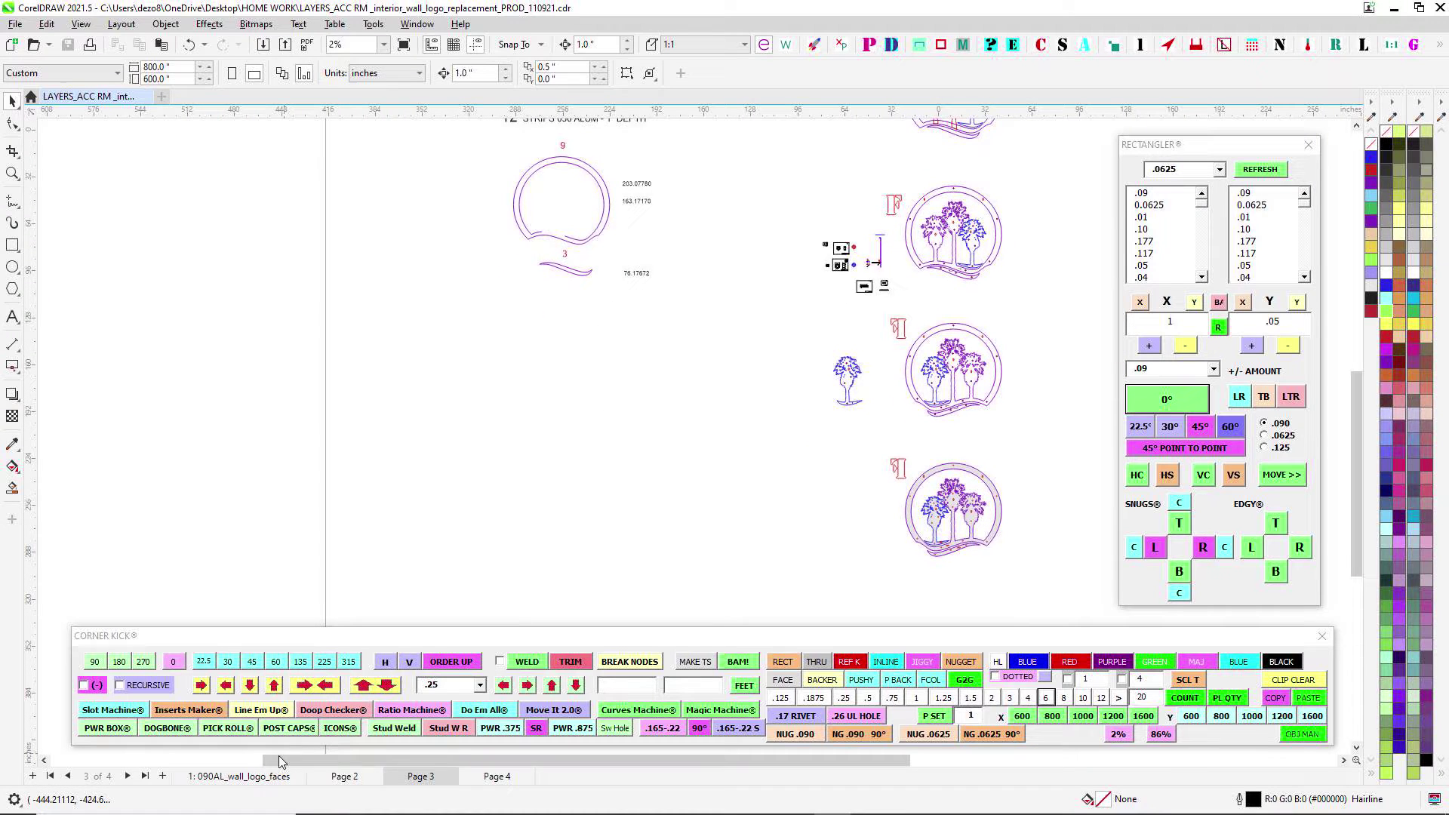
Open page 1:090AL_wall_logo_faces and examine the .090" aluminum ring face with its two attached palm trees
click(245, 783)
scroll(896, 219, up, 3)
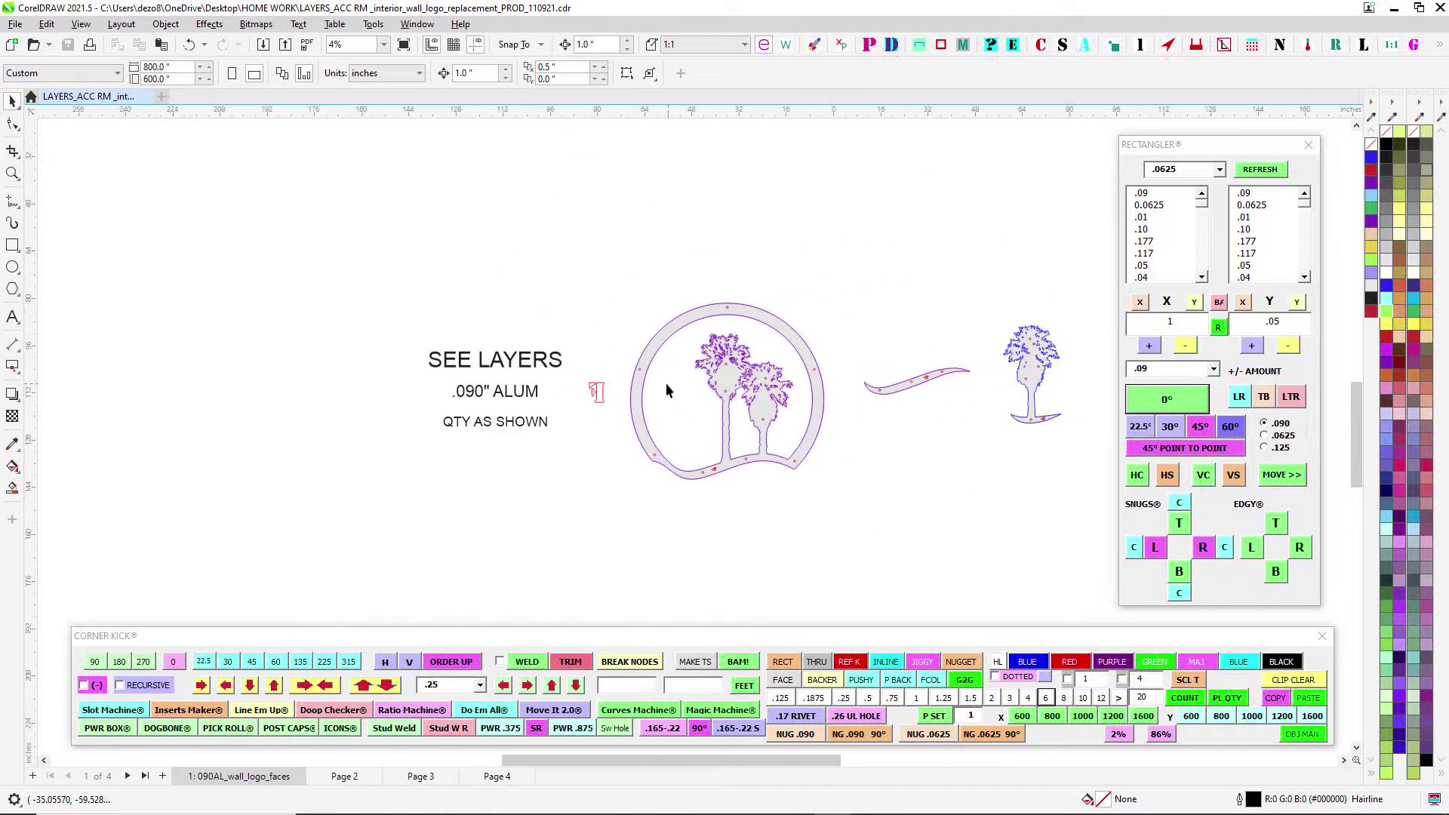
drag(766, 282, 609, 276)
scroll(611, 275, up, 2)
scroll(610, 275, down, 1)
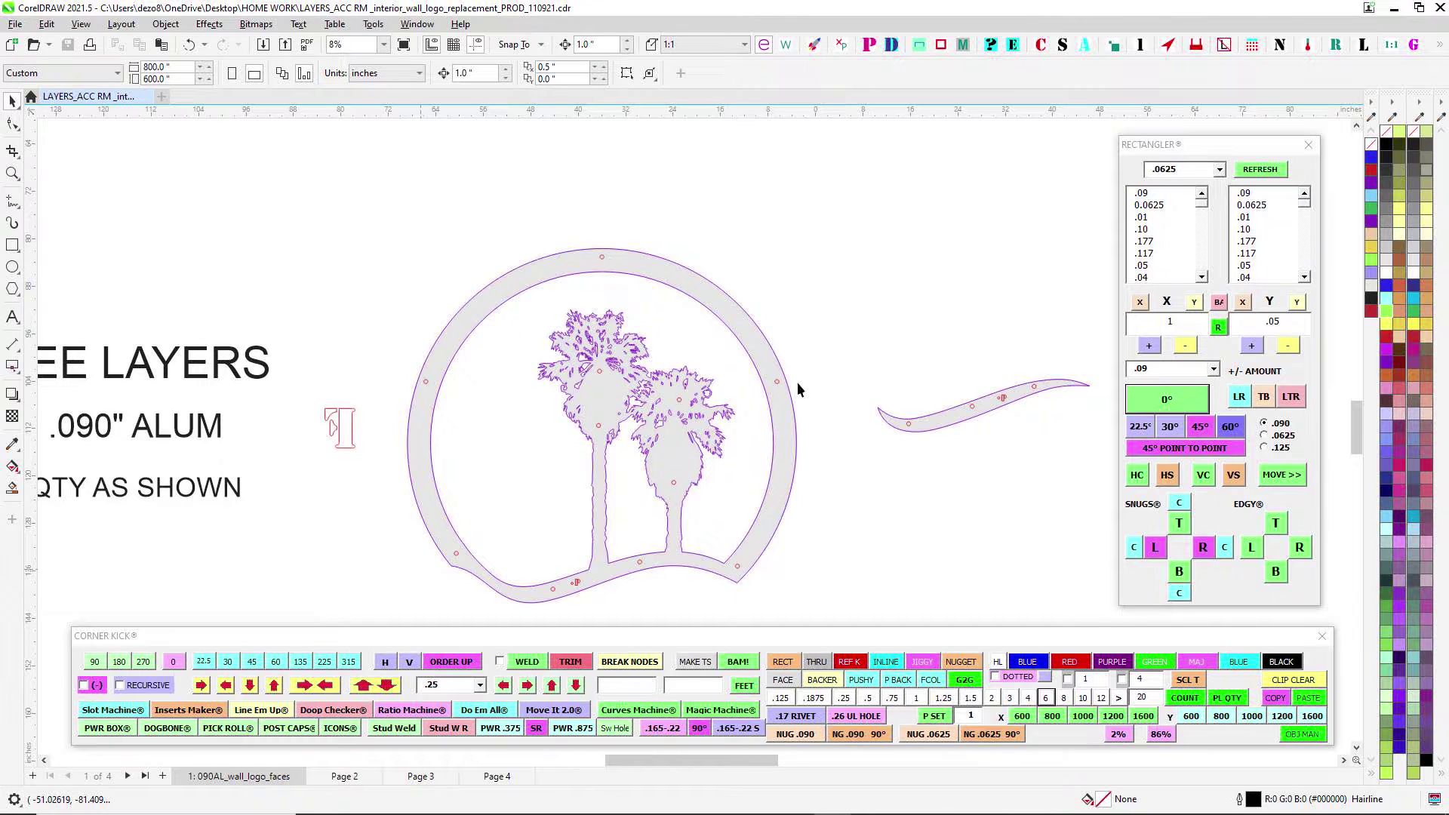
drag(798, 254, 631, 271)
scroll(595, 330, up, 1)
Inspect the separate swoosh face and select the single blue palm tree face with its holes
drag(522, 340, 952, 520)
scroll(686, 220, down, 1)
scroll(726, 219, up, 1)
drag(738, 191, 1049, 551)
scroll(894, 335, up, 2)
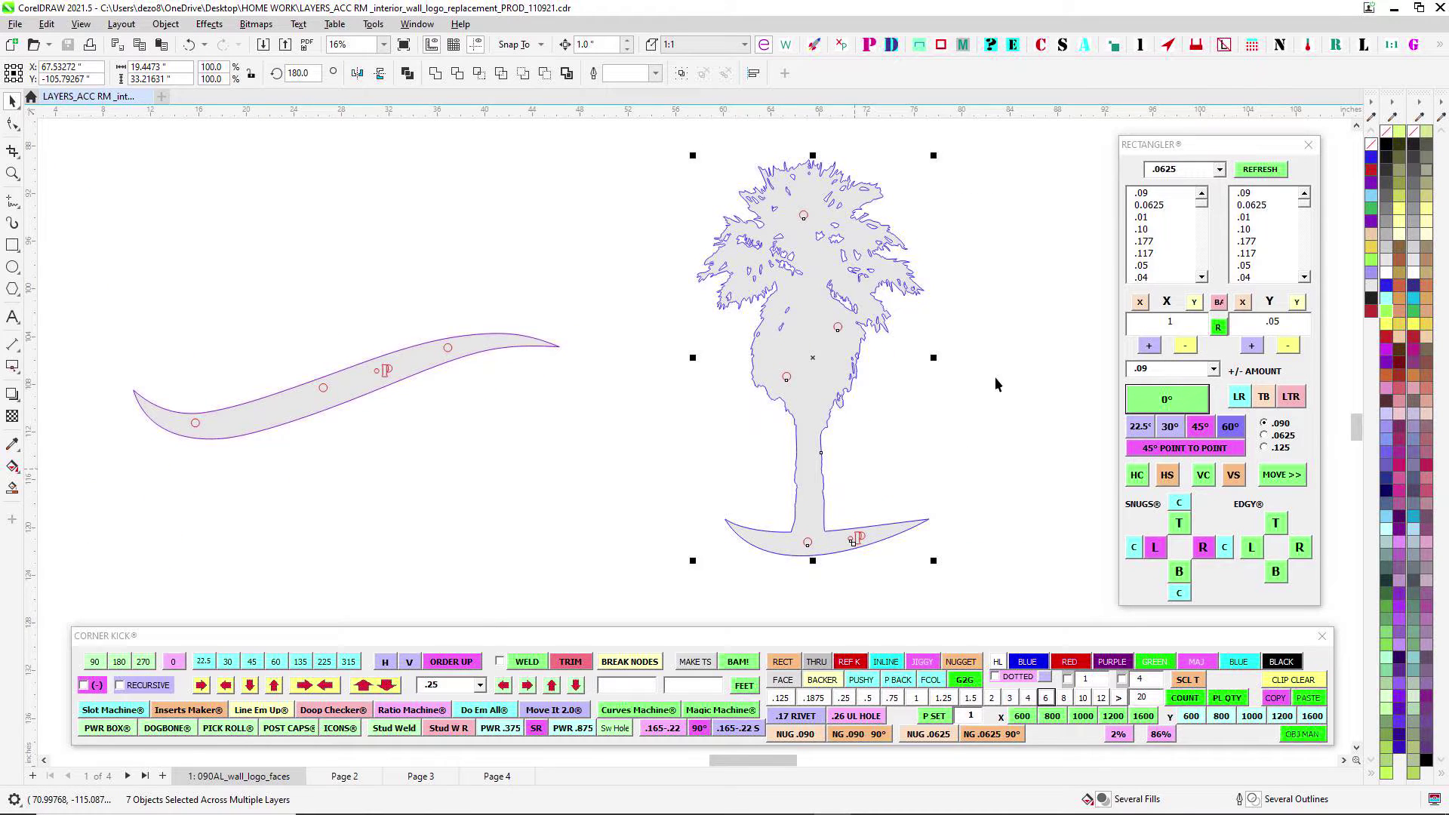
scroll(1007, 389, down, 2)
scroll(1012, 387, left, 3)
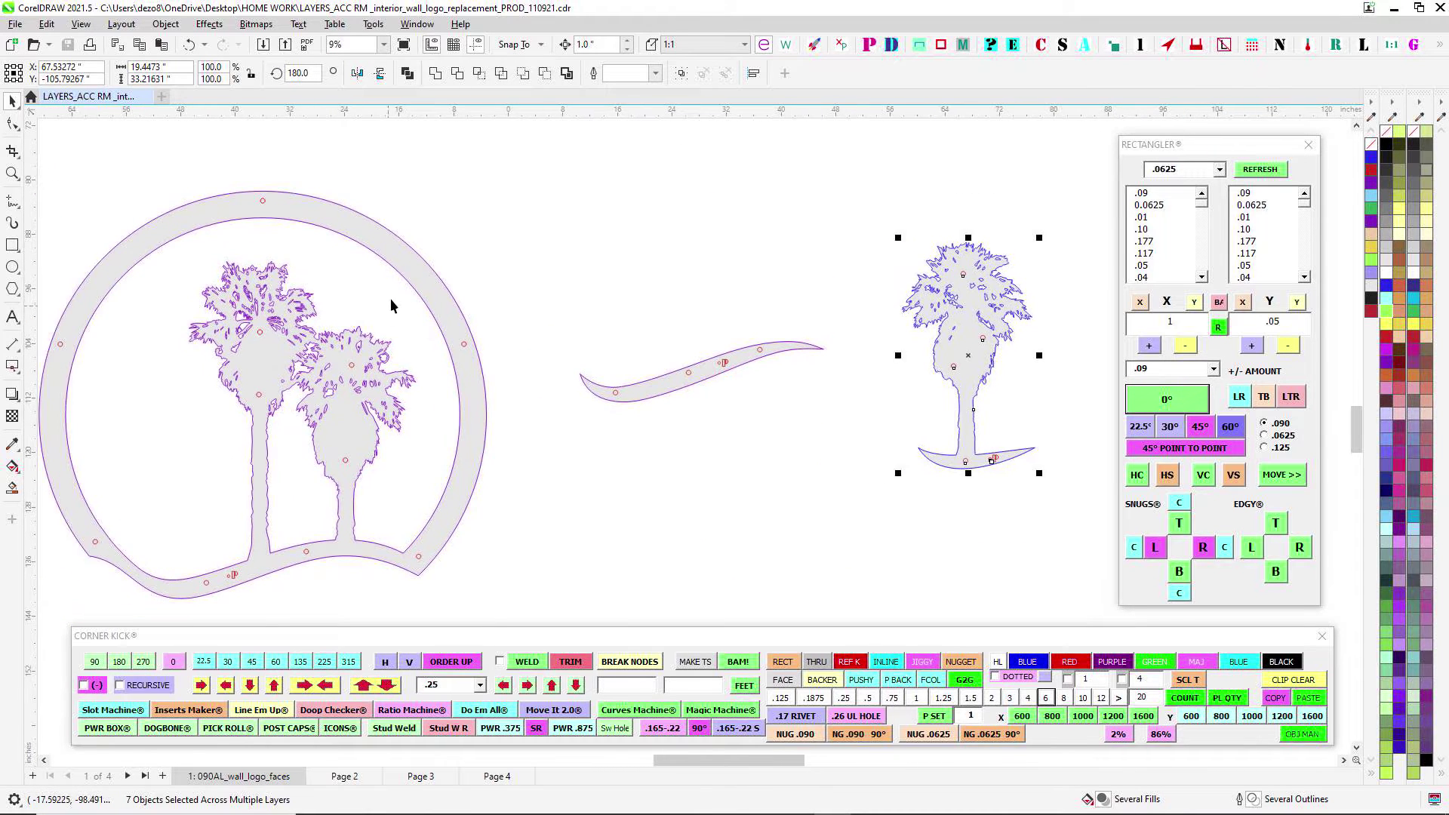
scroll(490, 264, down, 1)
Open Page 2 and inspect the mounting and power holes in the lower waves of the tan logo
click(352, 772)
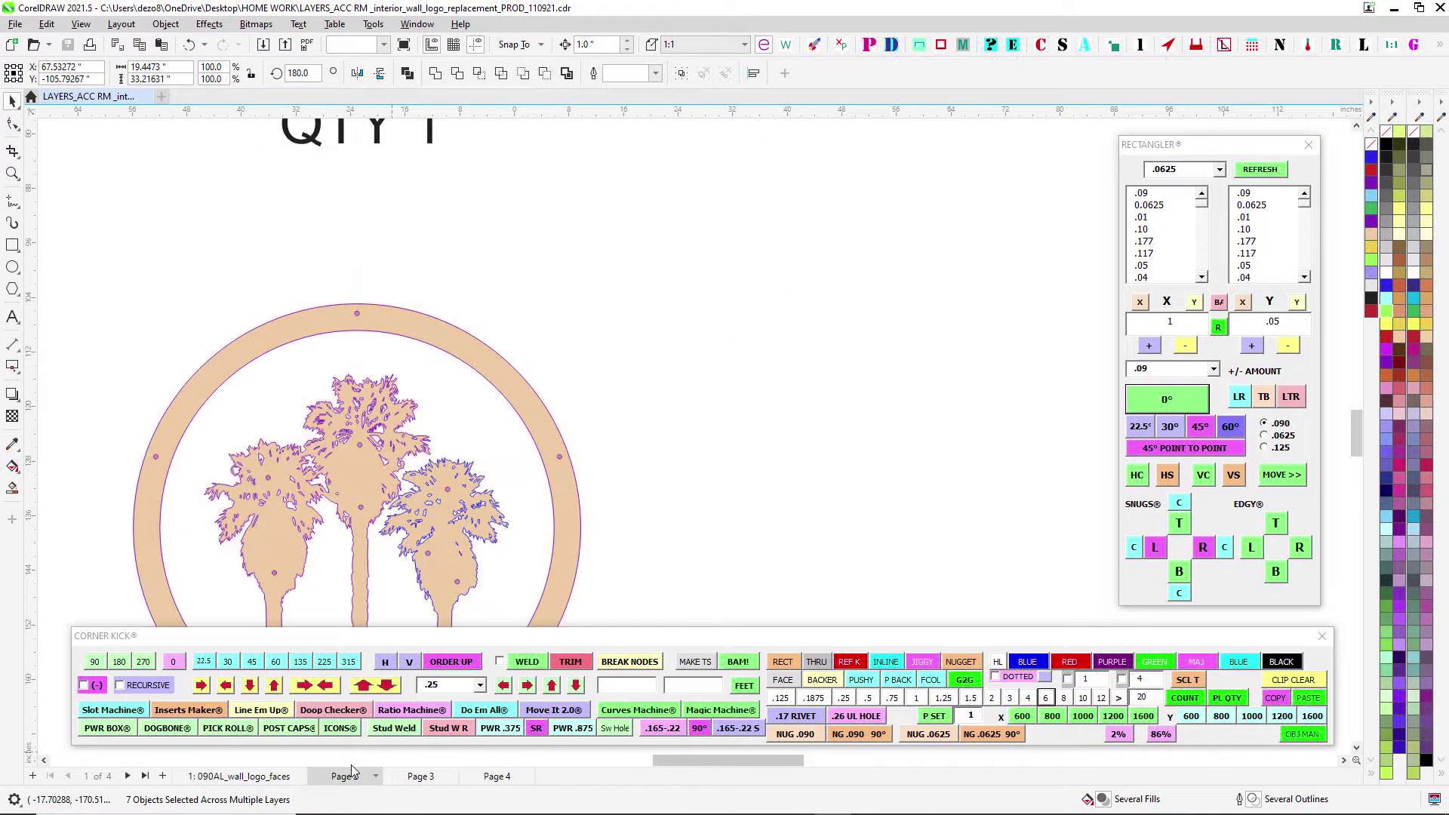
scroll(691, 317, down, 2)
scroll(687, 529, left, 1)
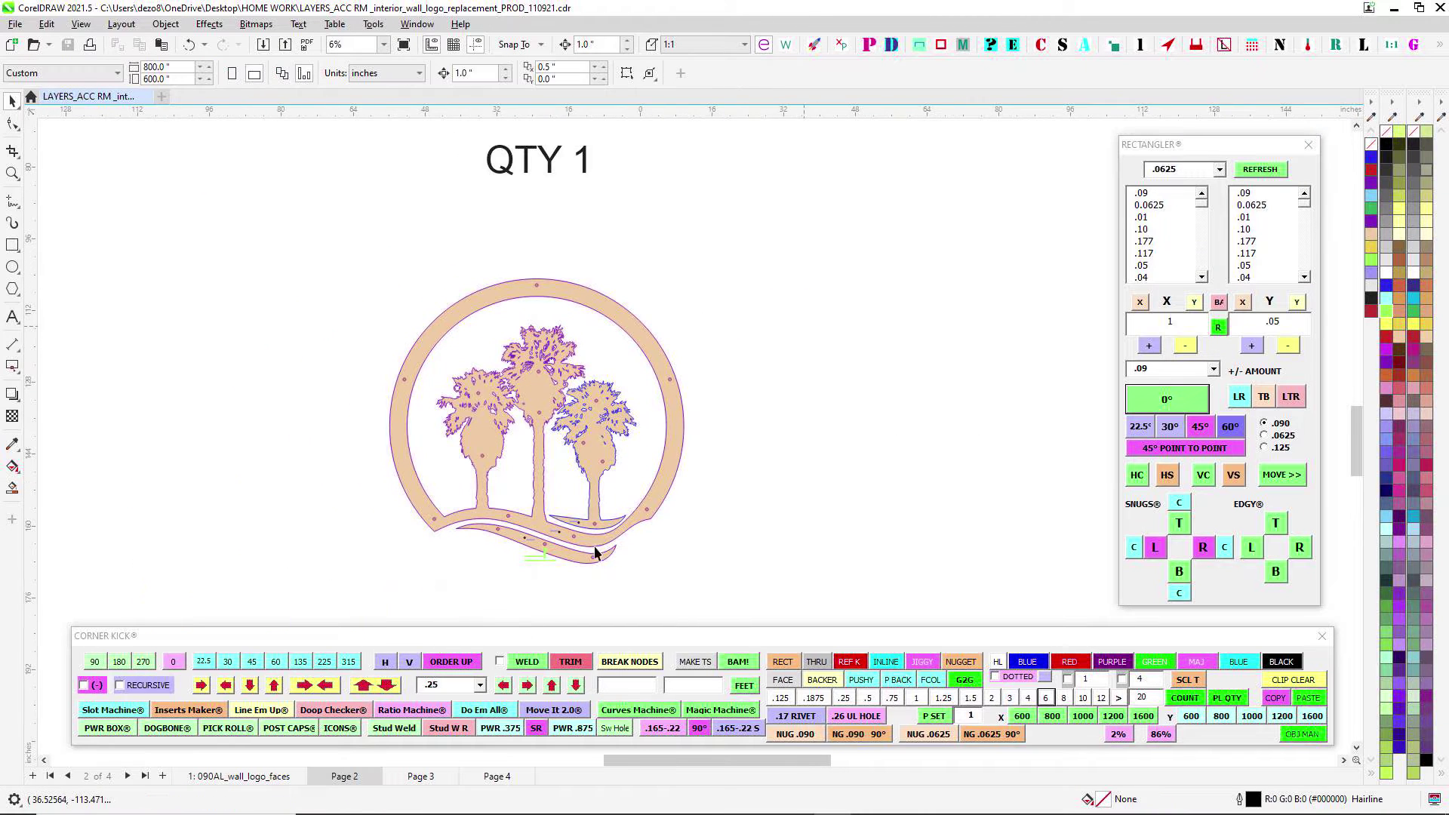
click(420, 777)
click(343, 777)
scroll(543, 520, up, 4)
drag(680, 487, 755, 259)
scroll(711, 301, up, 3)
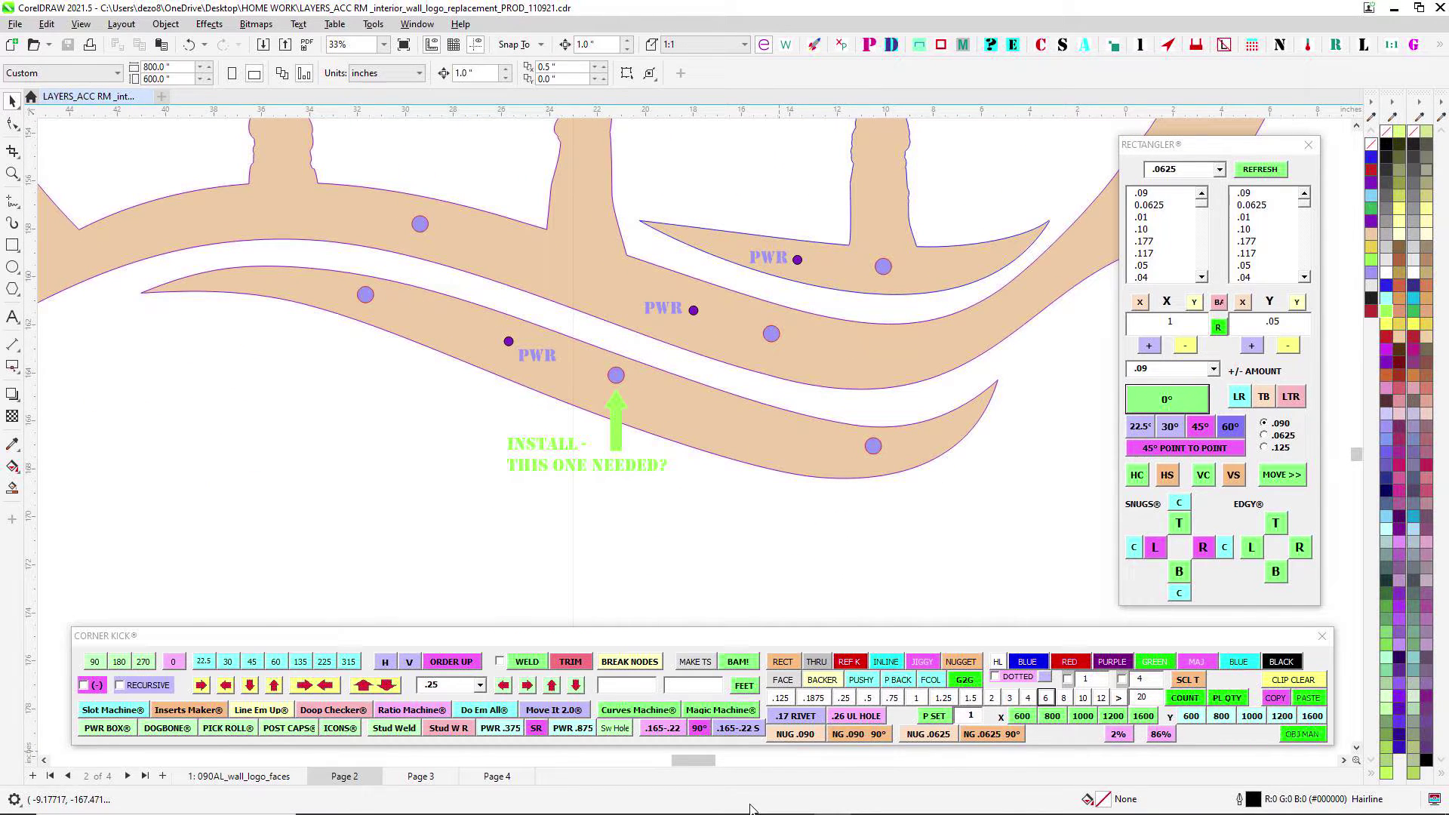
Recheck the wall logo artwork in Foxit PDF Reader, and switch back to the CorelDRAW drawing
click(721, 805)
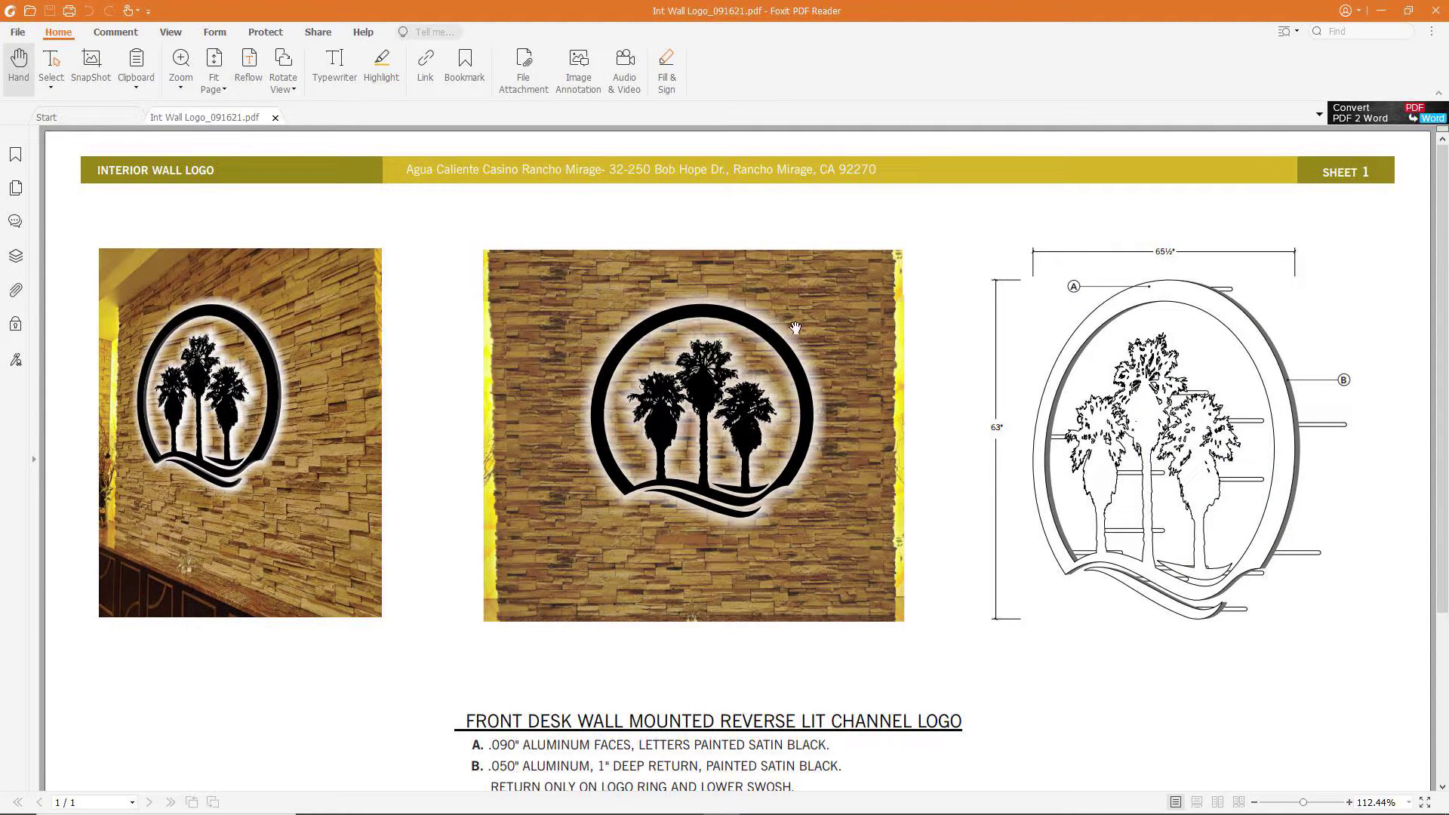
mouse_move(625, 812)
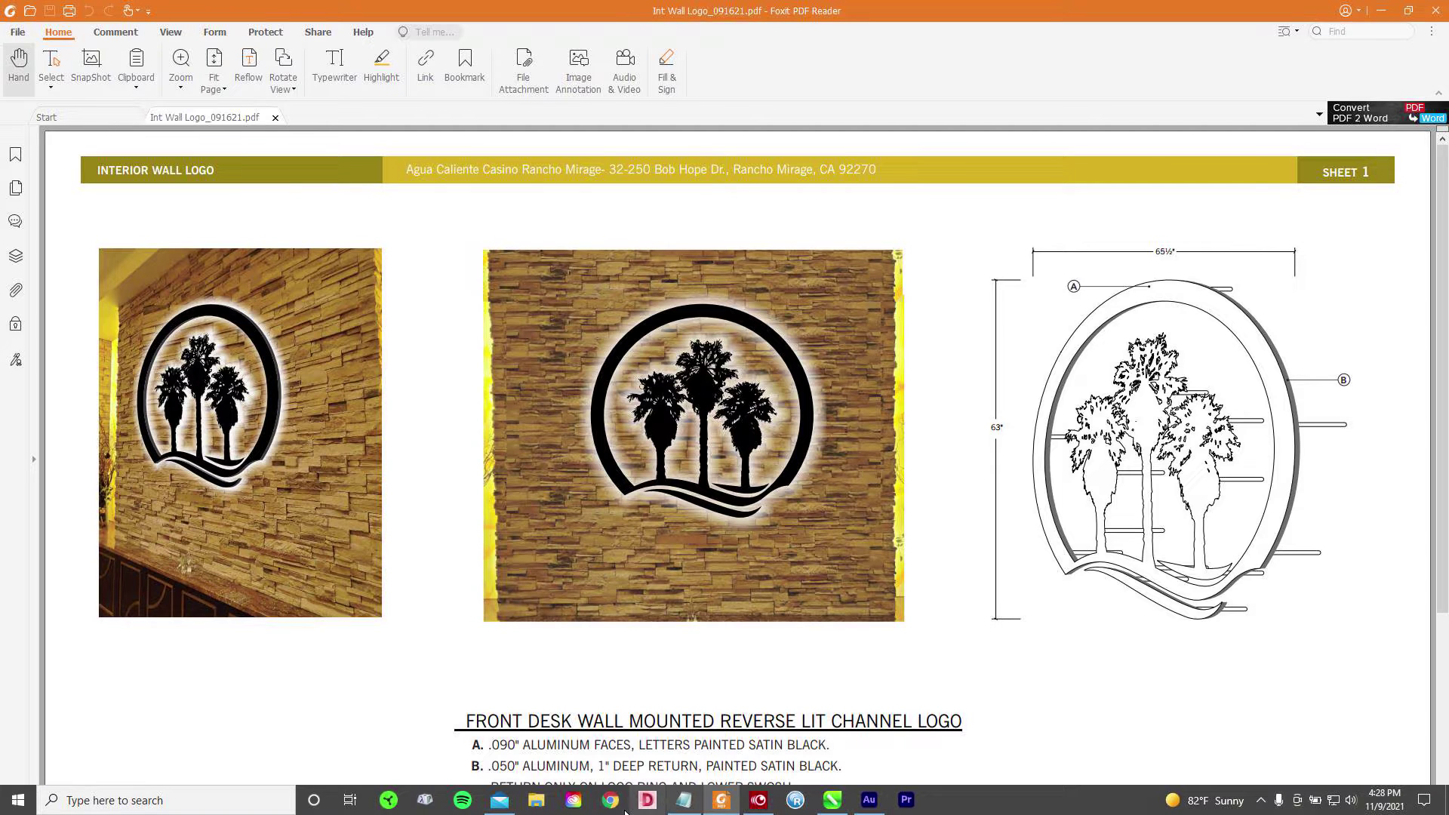
click(832, 801)
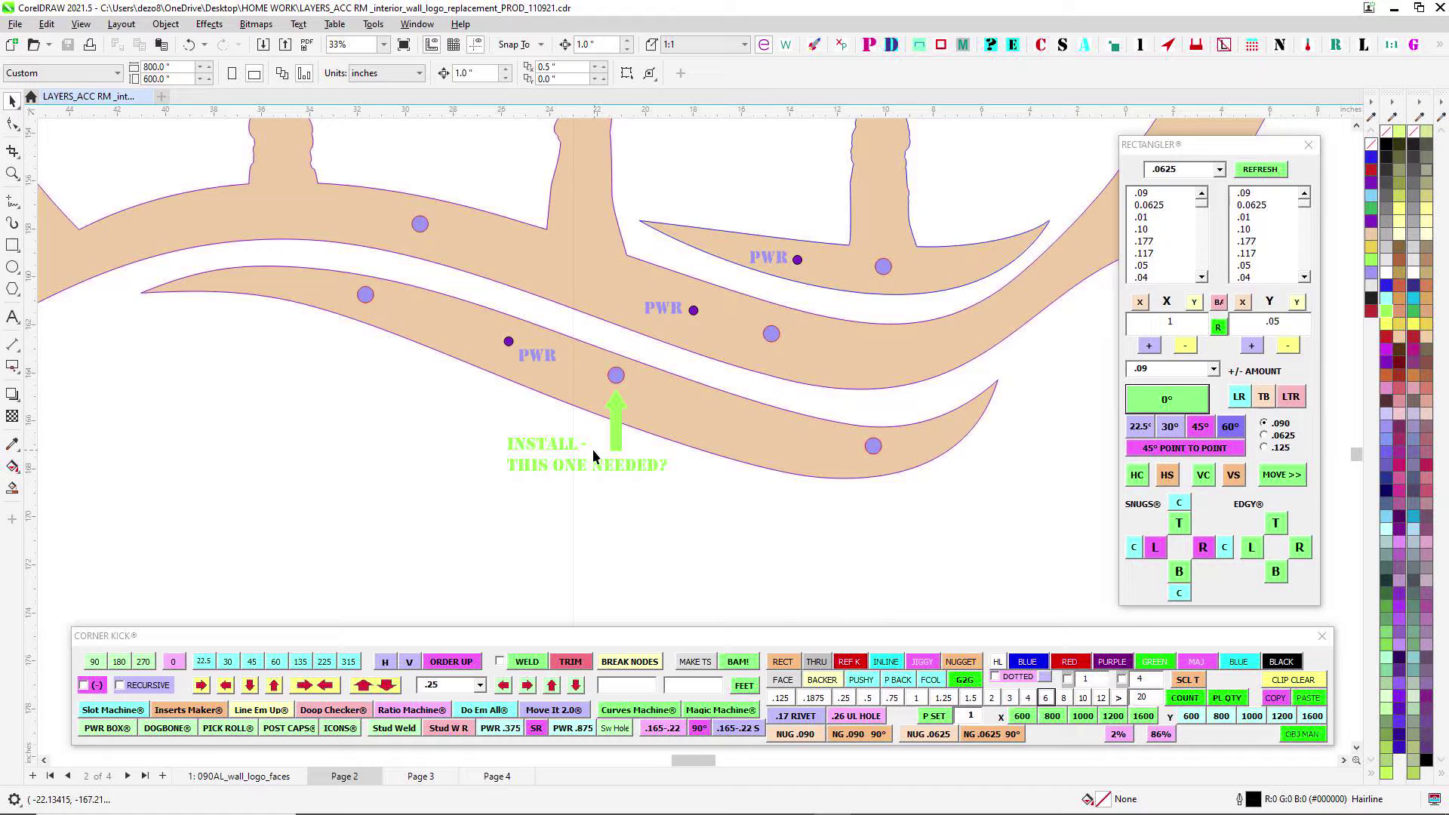
Examine the lower swoosh's holes and the green install note pointing at its middle mounting hole
scroll(593, 456, up, 1)
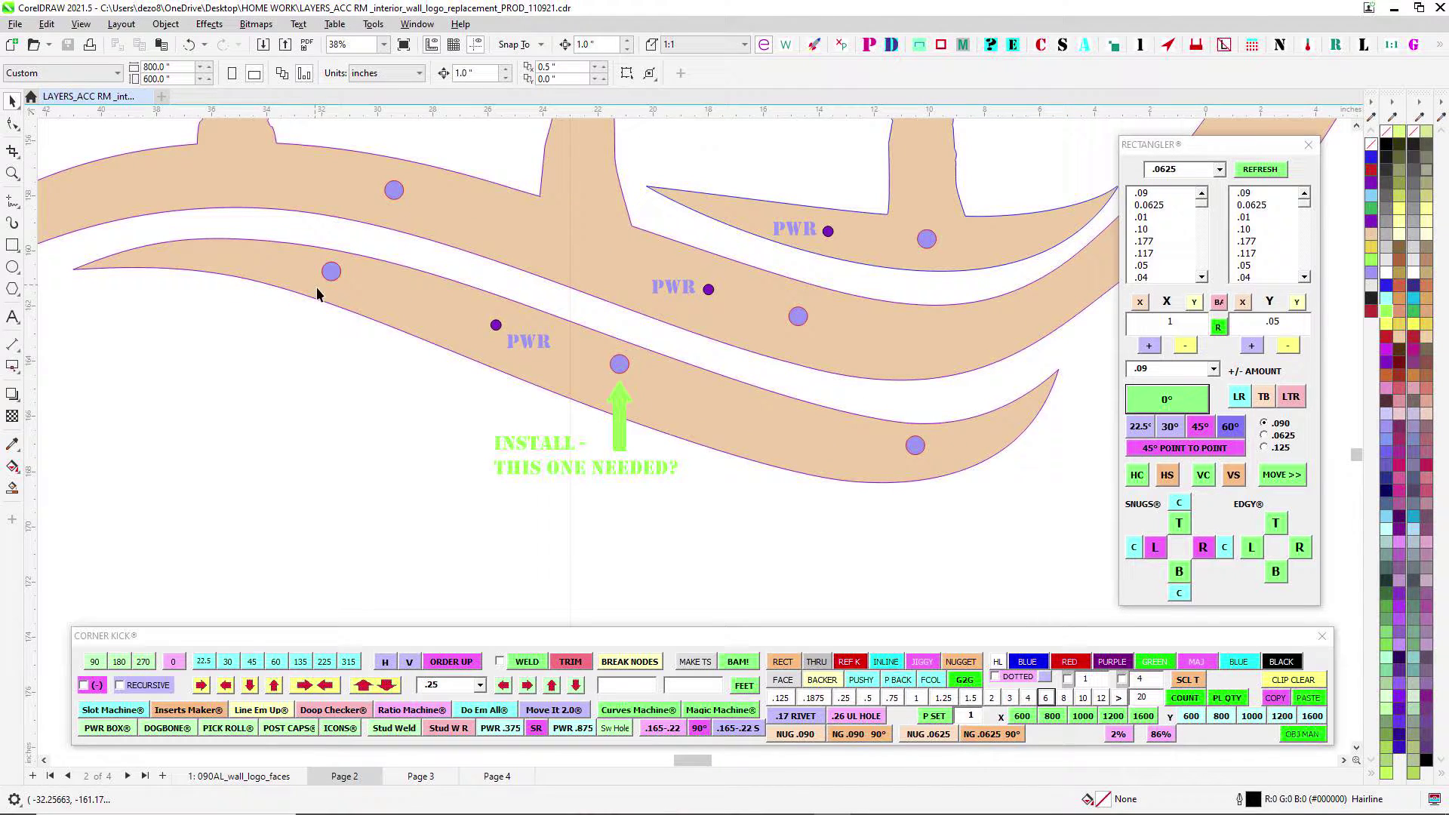
scroll(607, 396, up, 2)
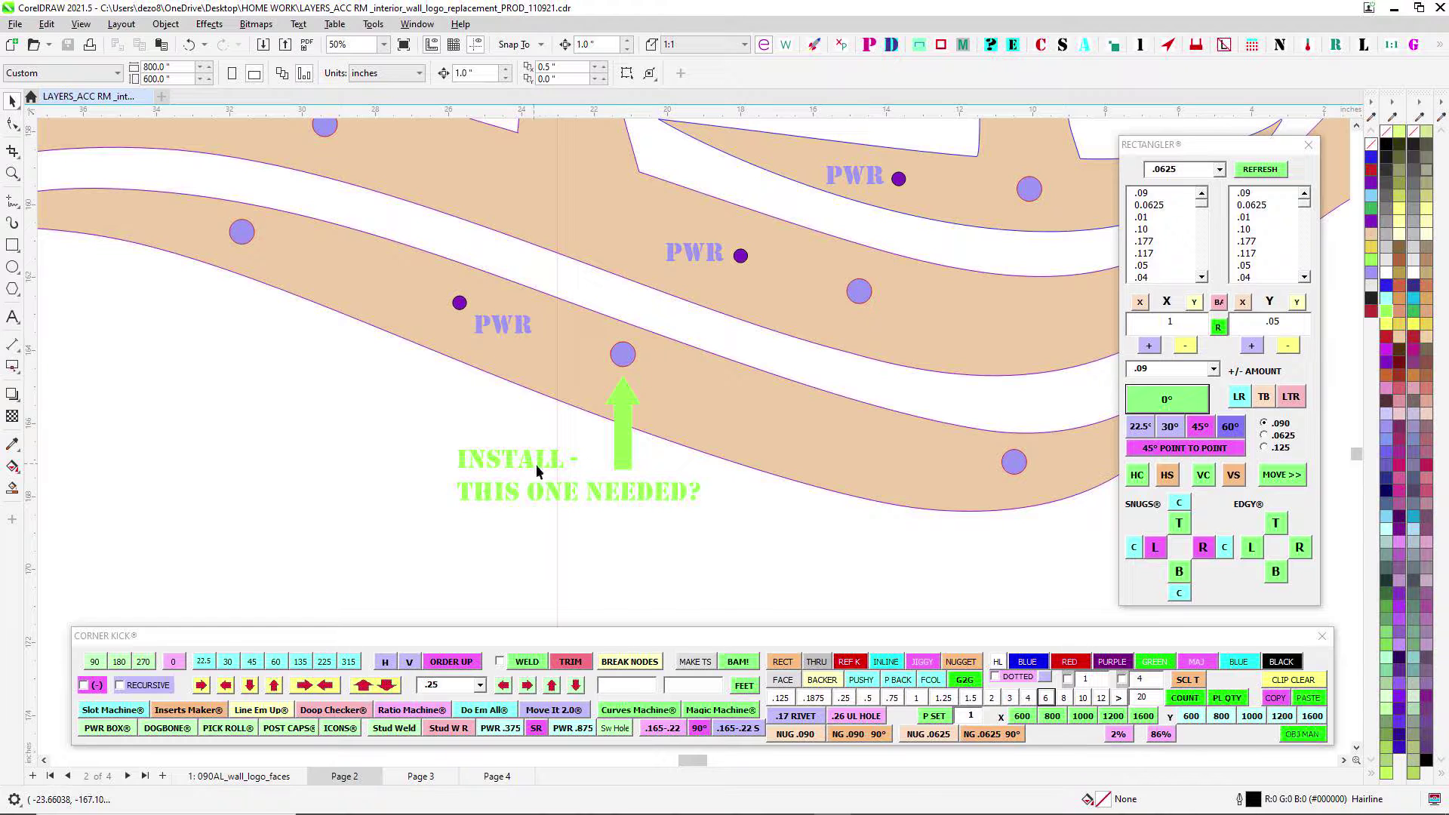
scroll(537, 468, down, 6)
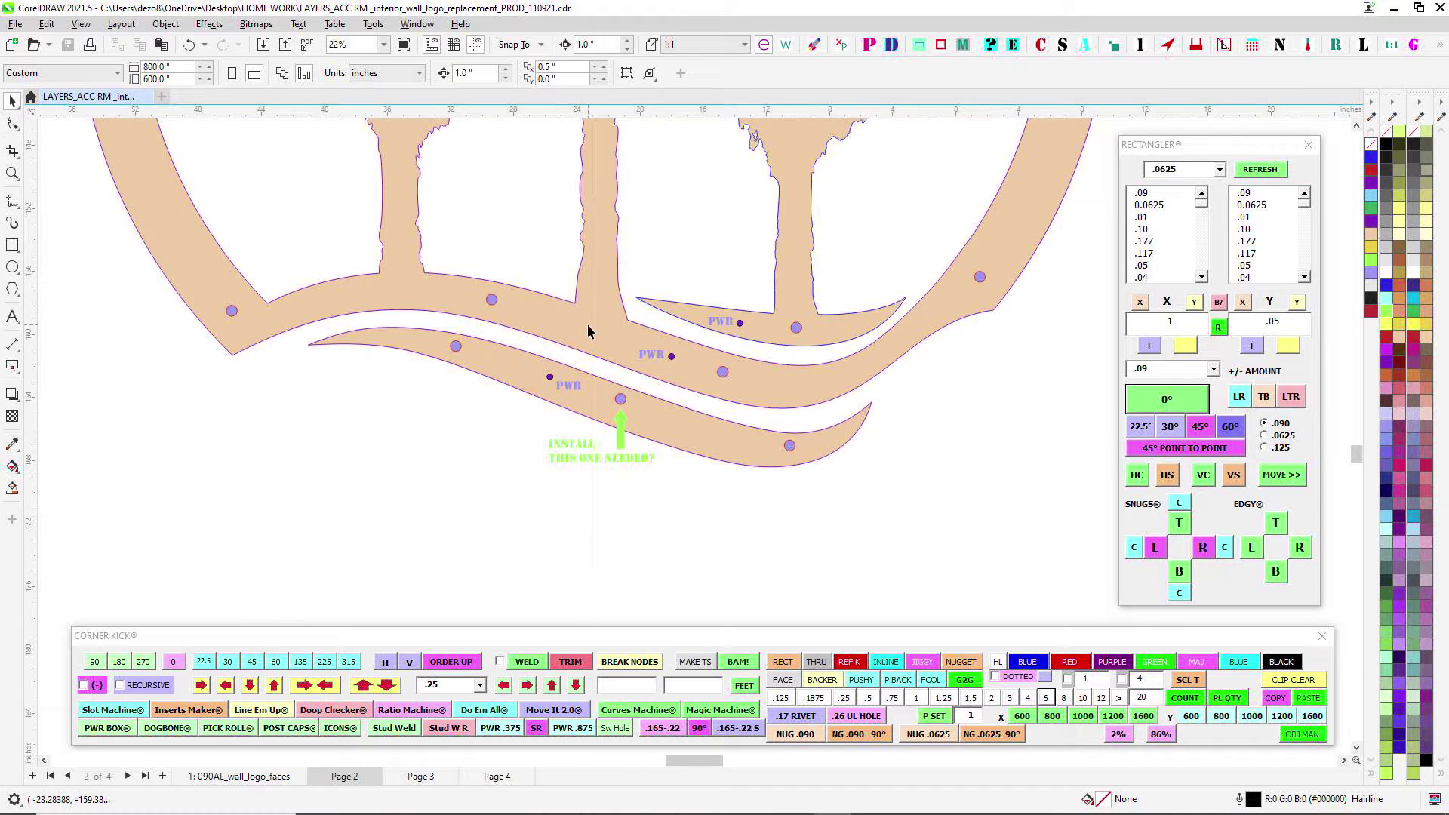
scroll(588, 330, up, 1)
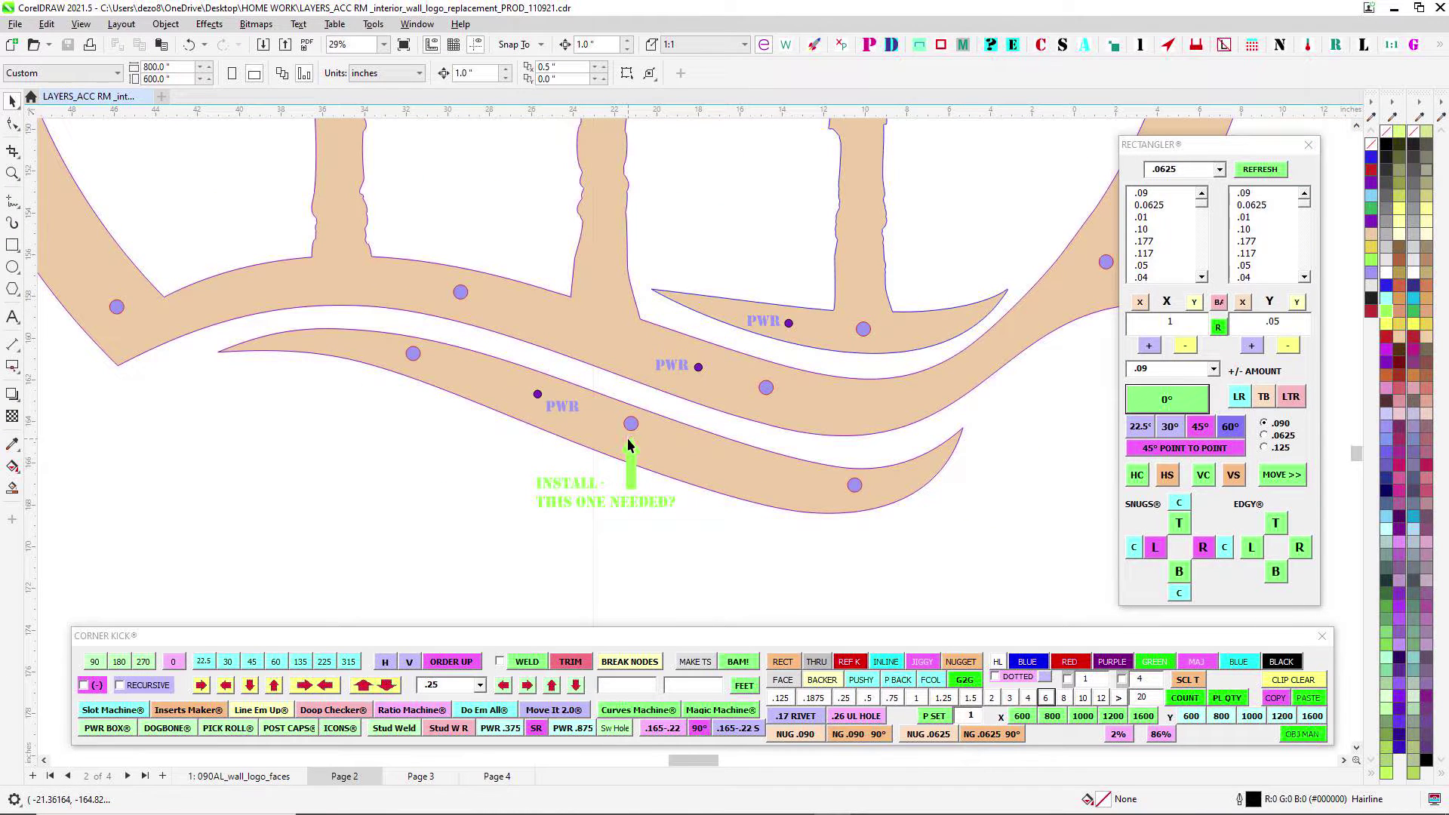
scroll(627, 438, down, 4)
drag(637, 440, 590, 364)
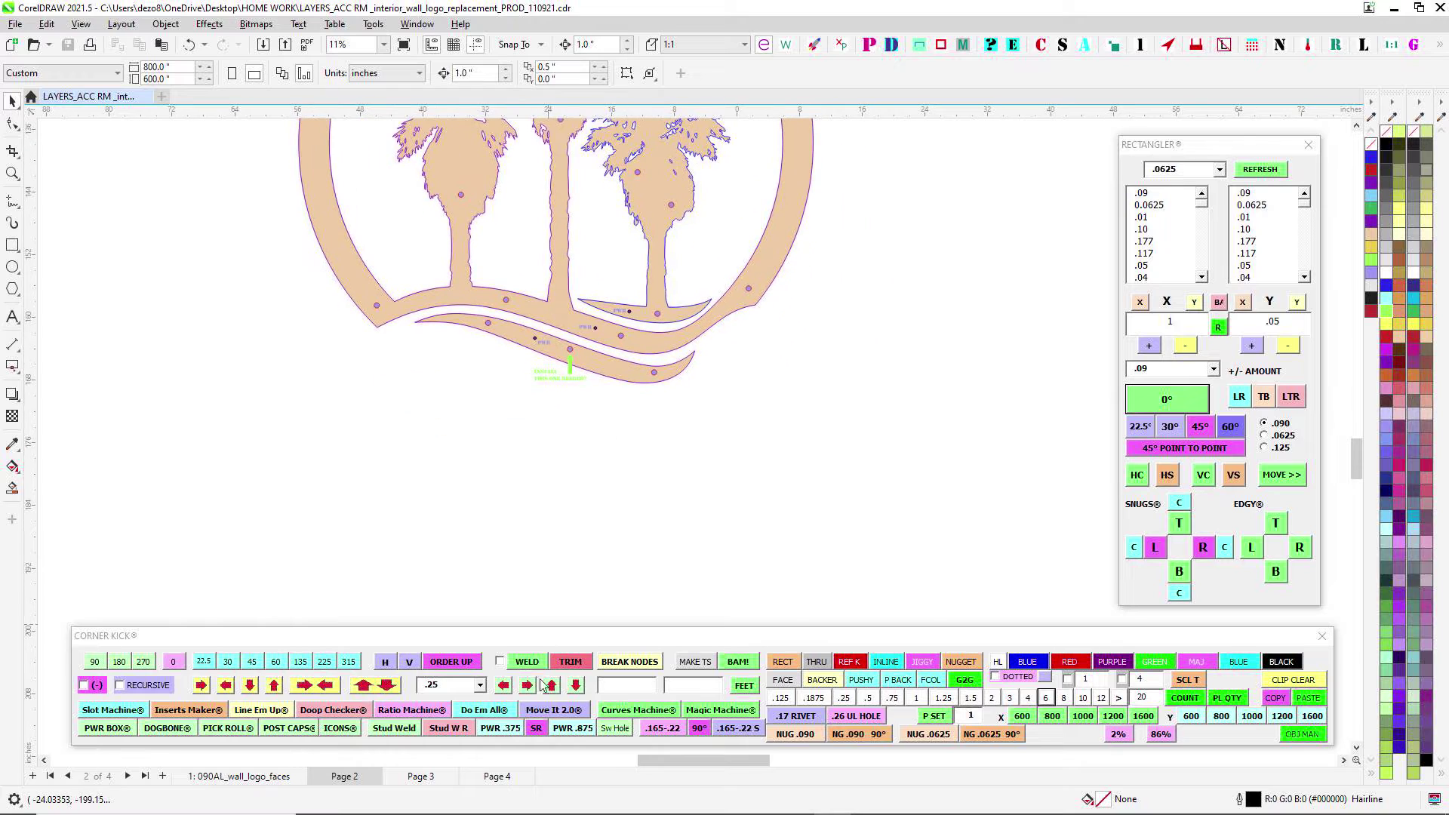
Open Page 3 and select the small return profile rectangle beneath the .050 - 1" label
click(420, 776)
scroll(744, 306, down, 3)
scroll(659, 338, up, 2)
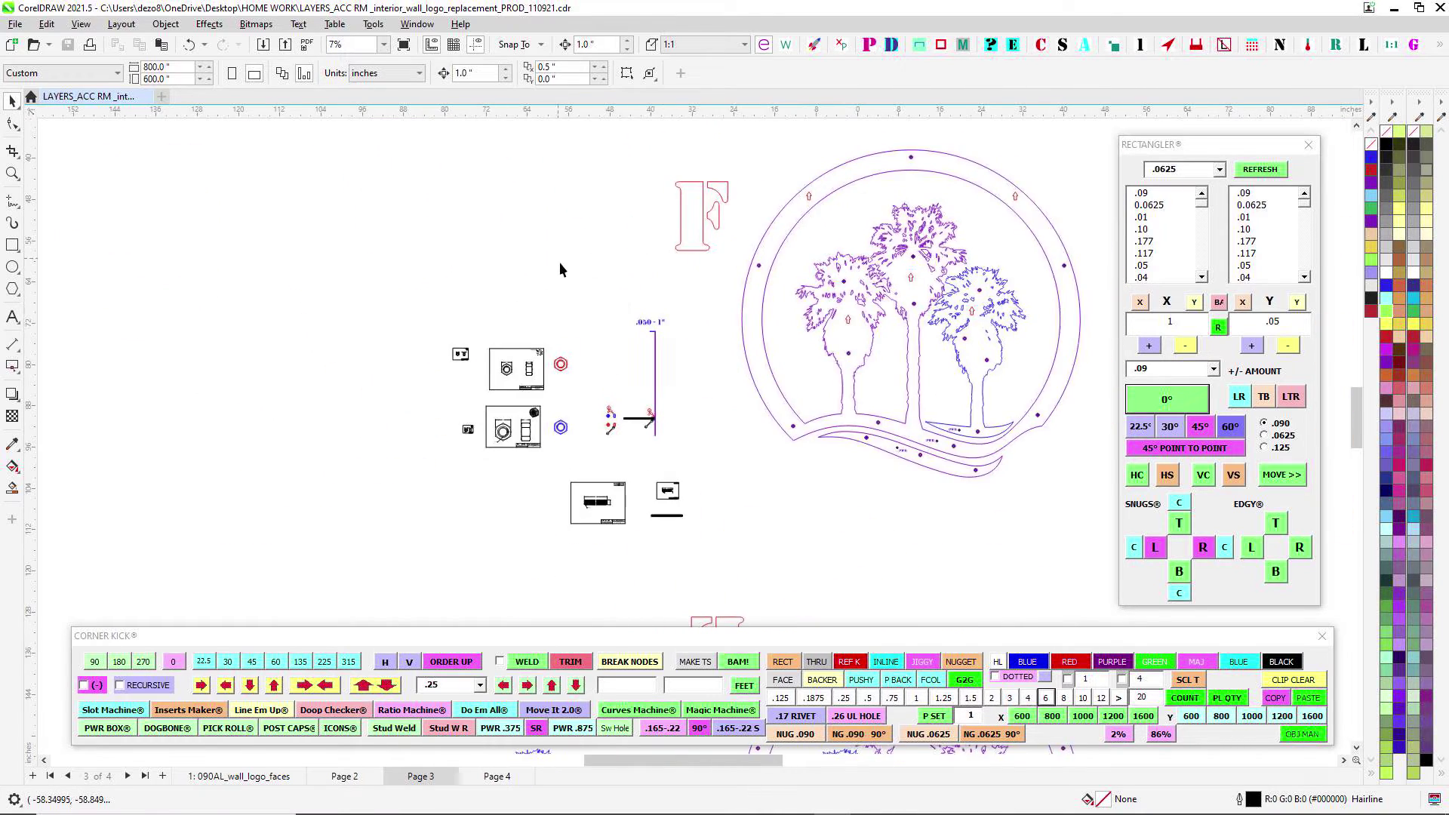
drag(668, 312, 554, 315)
scroll(534, 355, up, 5)
drag(531, 264, 762, 331)
scroll(762, 331, down, 1)
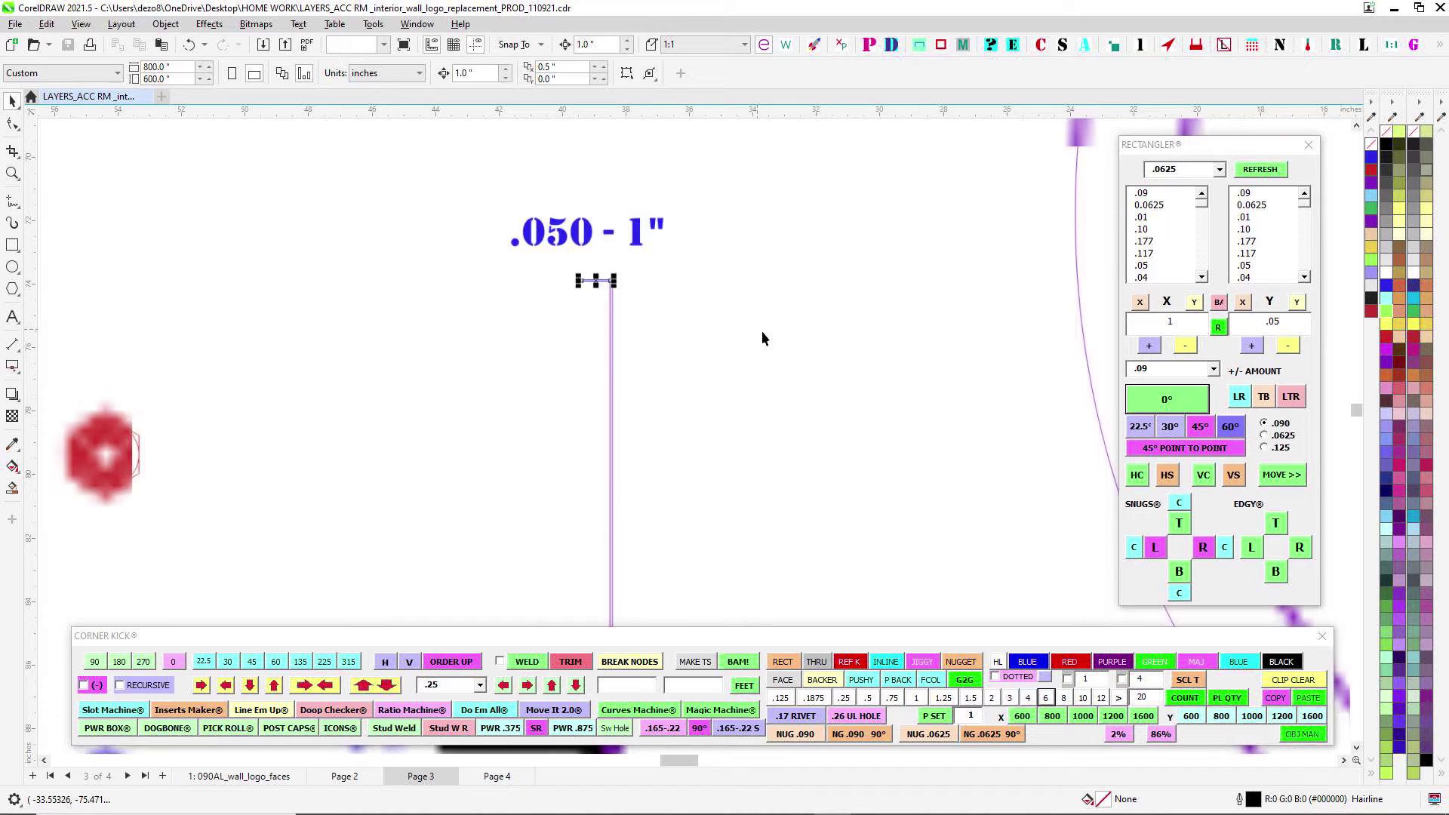
Examine the stud and PWR hole positions on the front-view logo outline marked F
scroll(762, 332, down, 3)
drag(442, 266, 901, 305)
scroll(763, 310, down, 2)
drag(1017, 296, 692, 306)
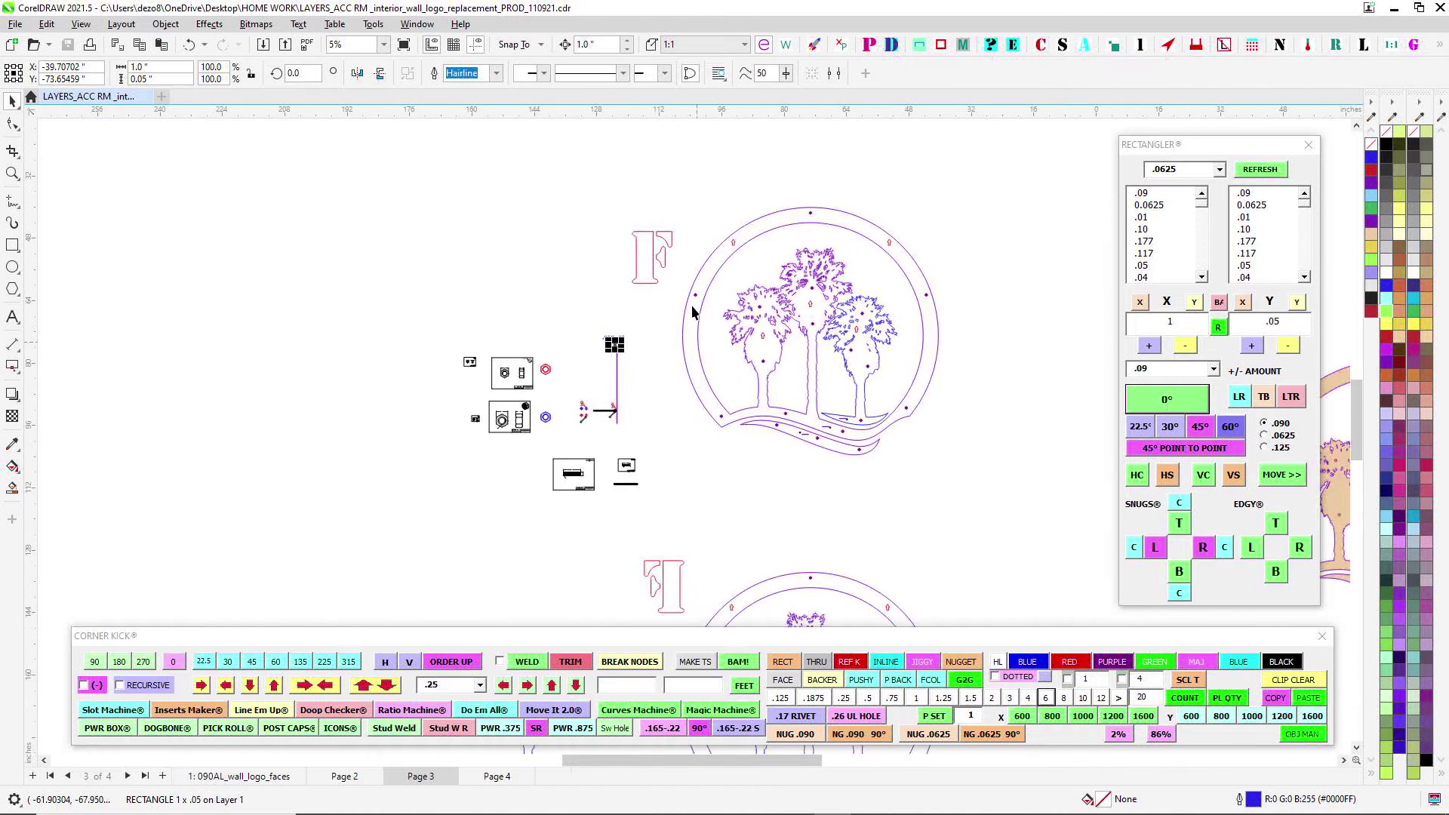
scroll(835, 231, up, 3)
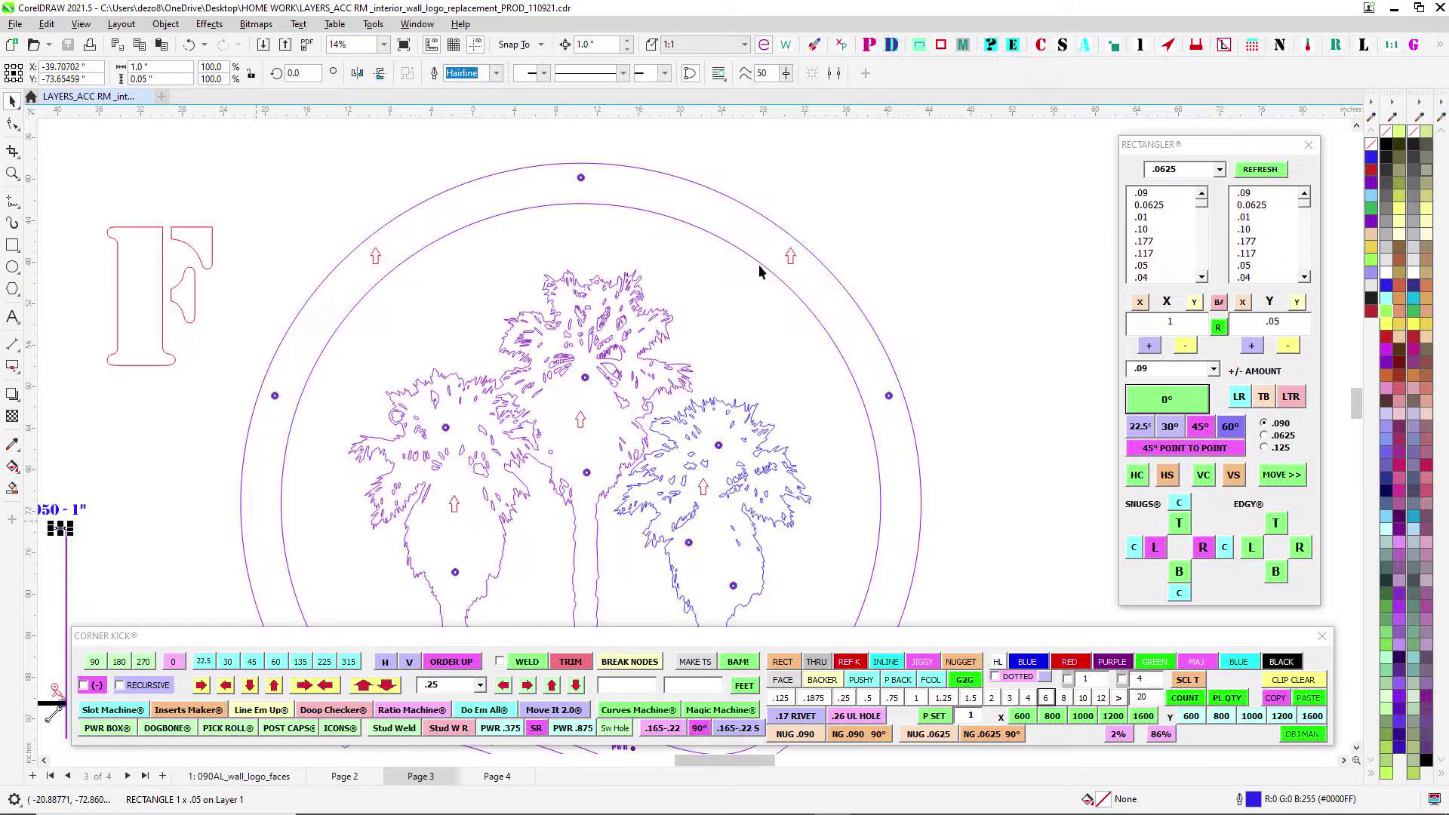
drag(867, 483, 936, 233)
scroll(529, 423, up, 2)
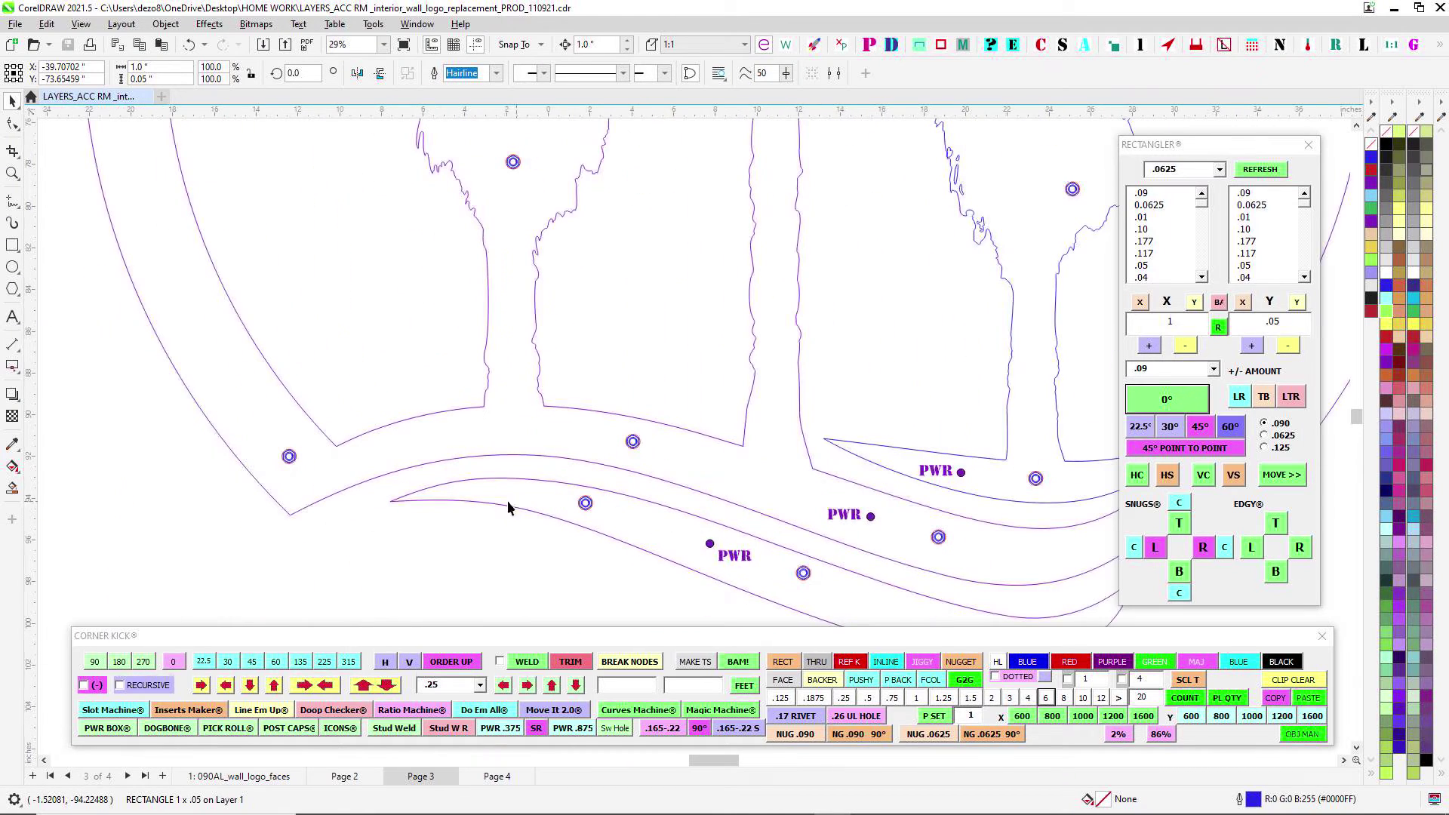
scroll(899, 395, down, 1)
scroll(537, 395, up, 3)
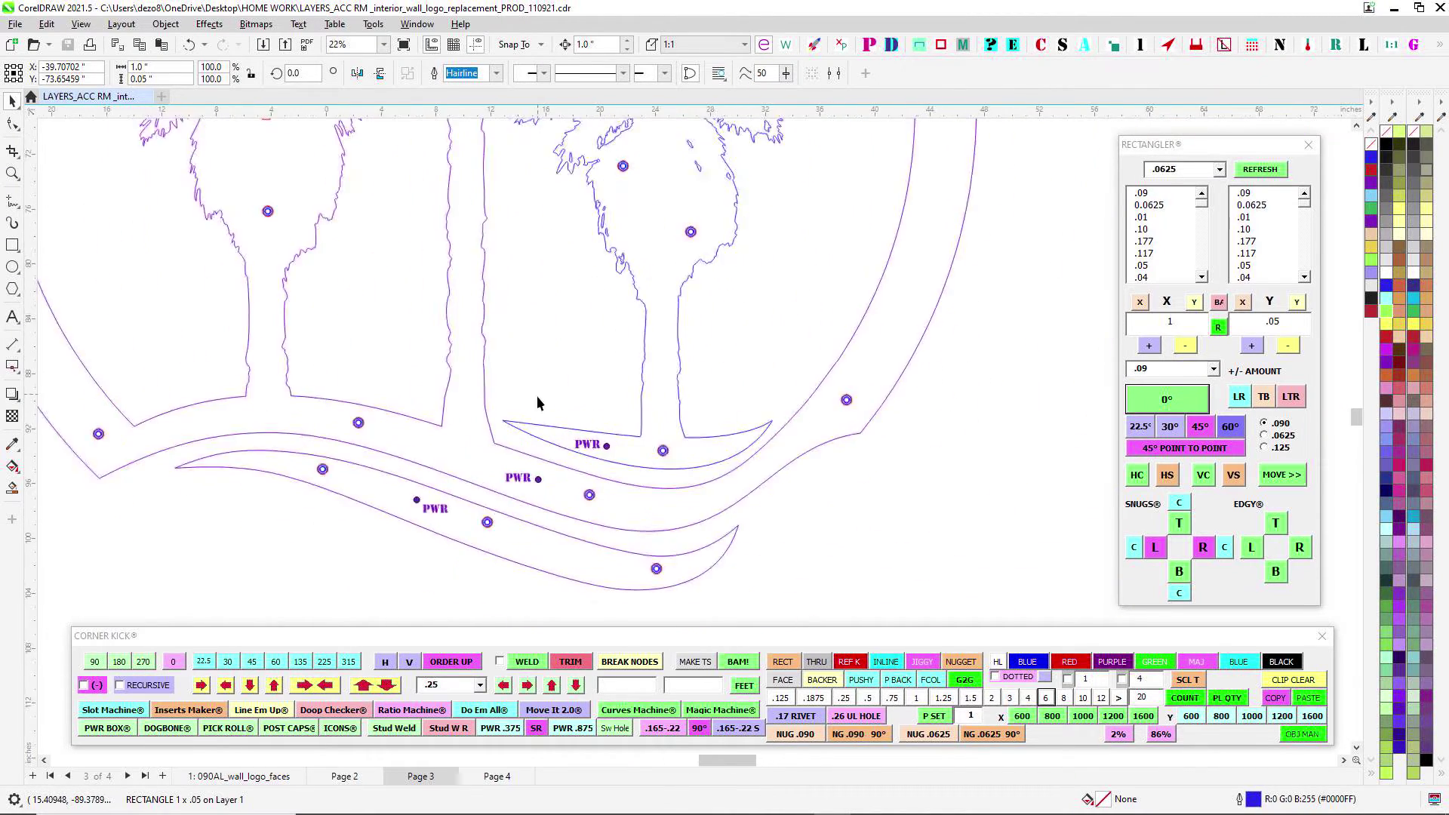
drag(742, 347, 626, 319)
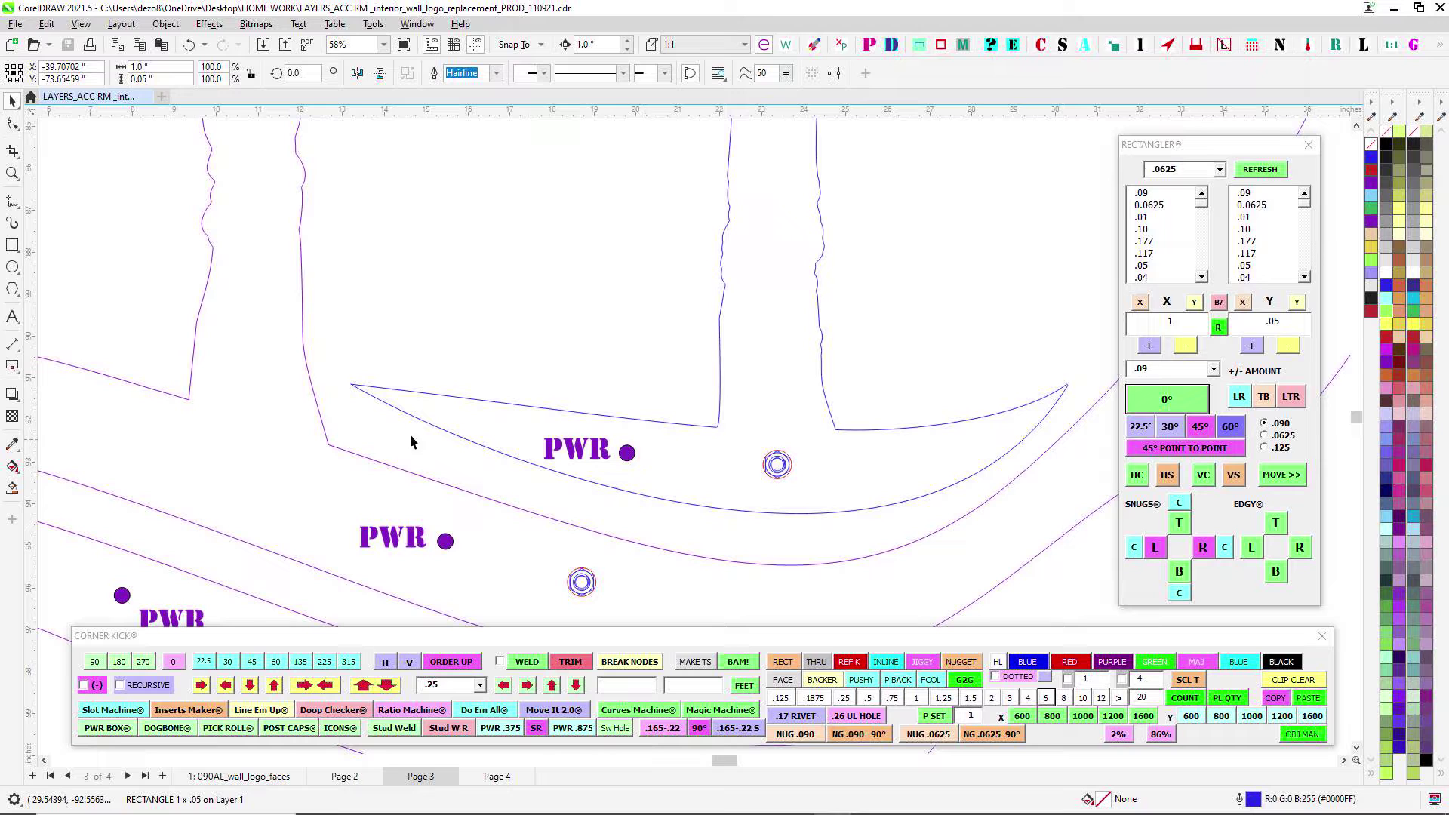
scroll(732, 422, down, 1)
drag(626, 507, 394, 387)
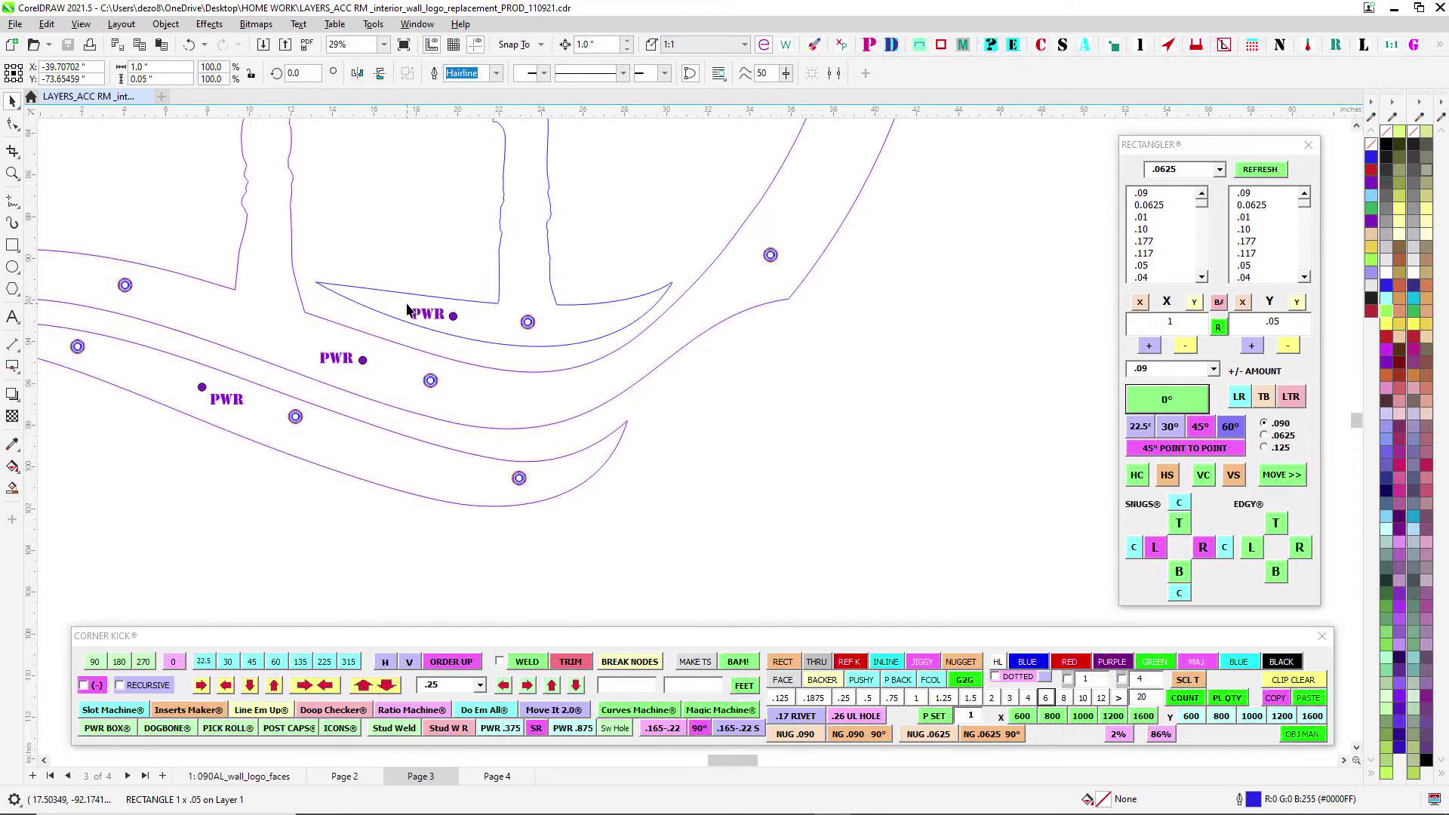
Inspect the nut and stud symbols in the lower waves of the front-view outline up close
scroll(408, 310, up, 1)
scroll(573, 312, up, 3)
scroll(892, 337, down, 5)
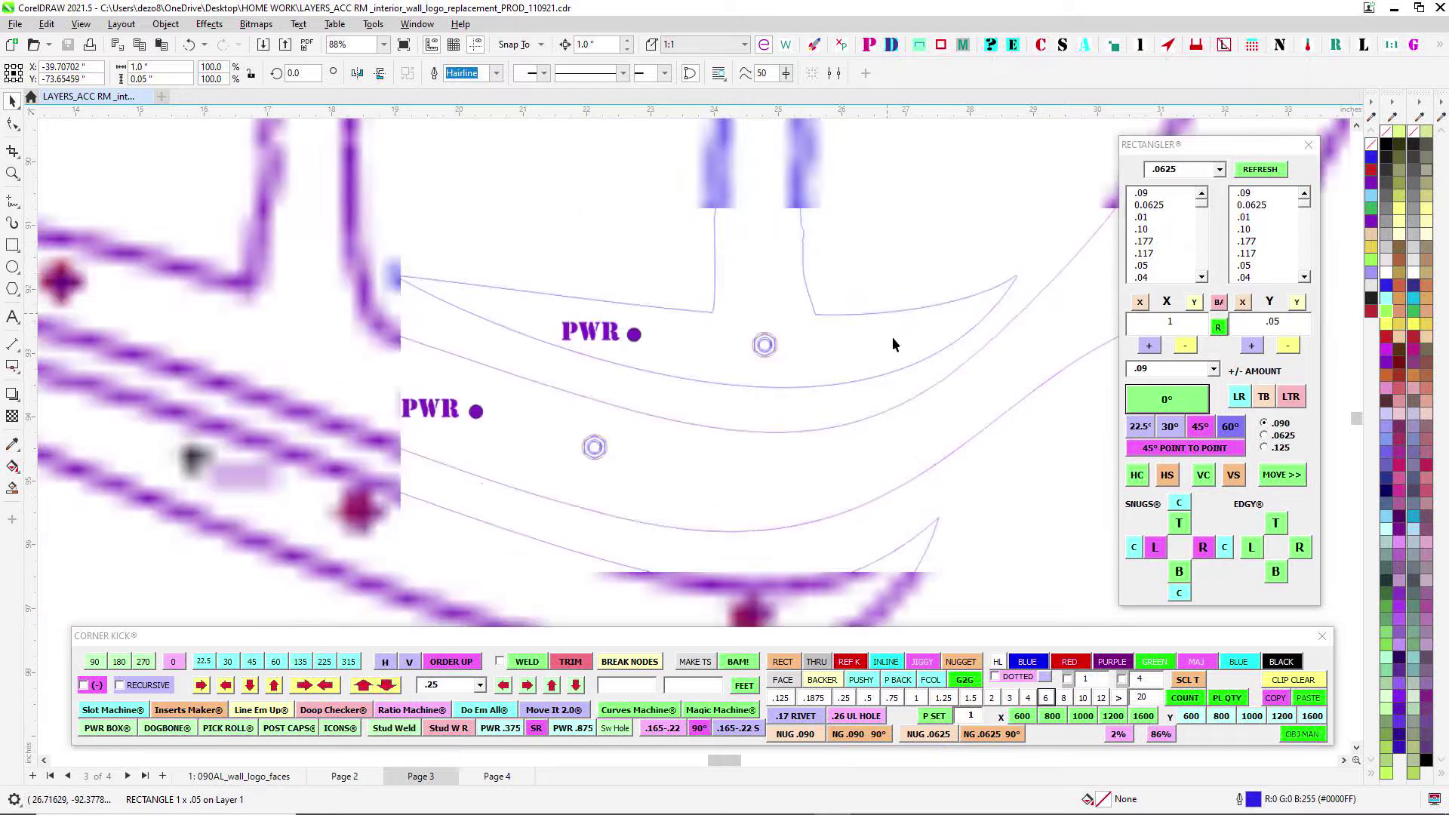
drag(476, 340, 968, 335)
scroll(409, 229, up, 2)
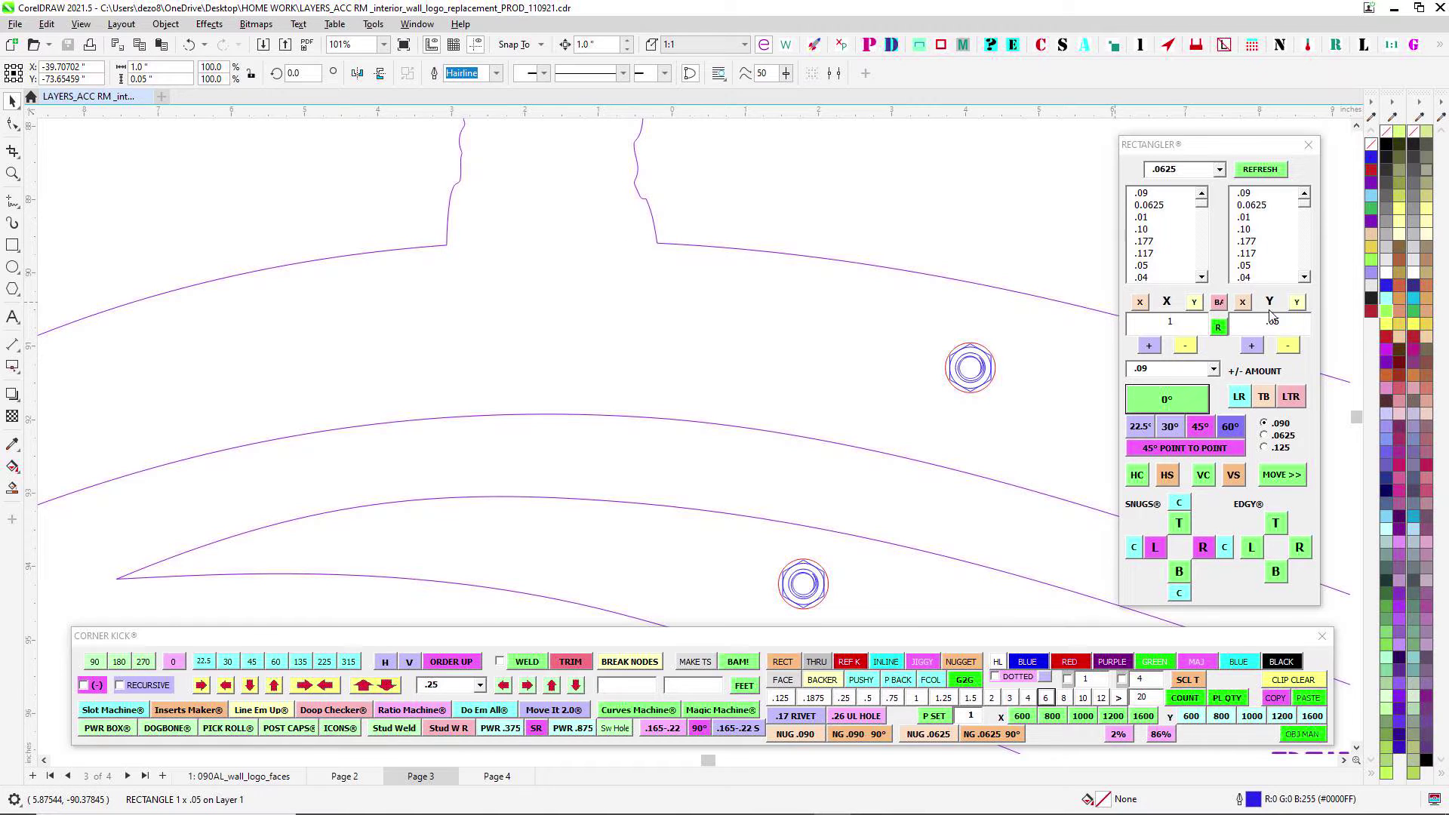
scroll(793, 241, down, 2)
scroll(664, 158, up, 2)
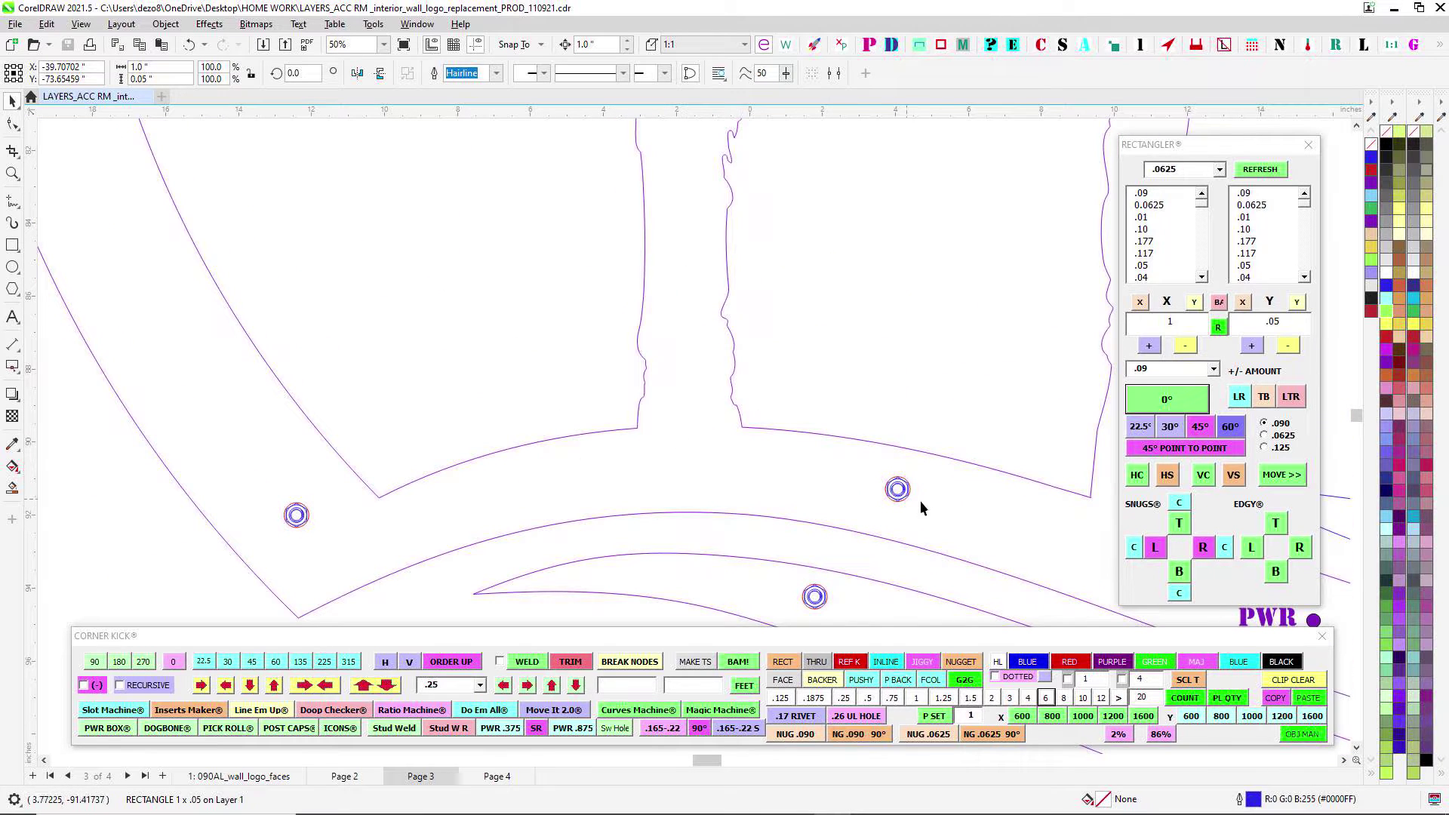
Select the PWR hole in the base of the blue palm tree on the front-view outline
scroll(921, 500, down, 4)
drag(875, 372, 395, 150)
scroll(667, 297, up, 5)
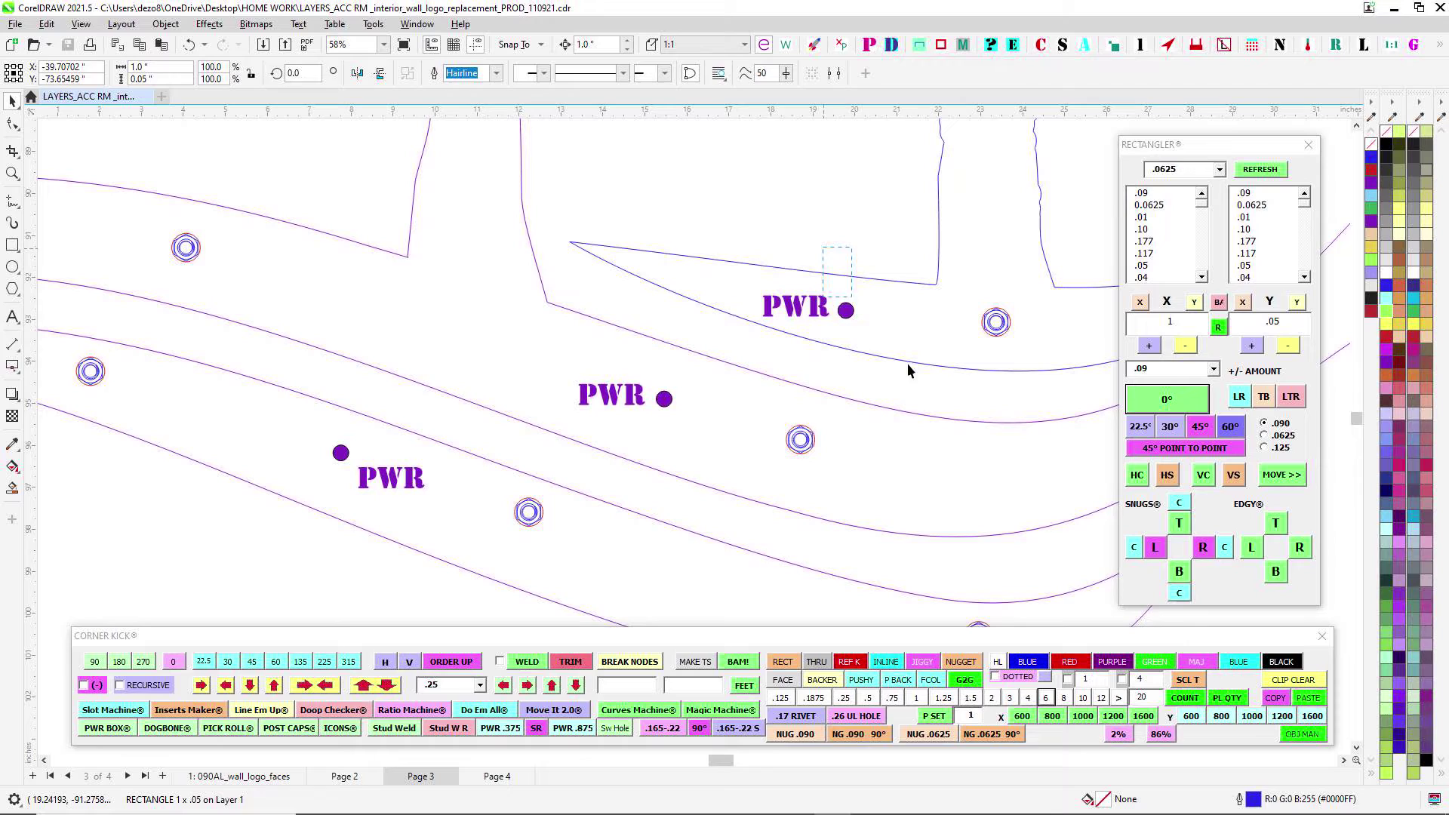
click(844, 309)
scroll(411, 483, down, 3)
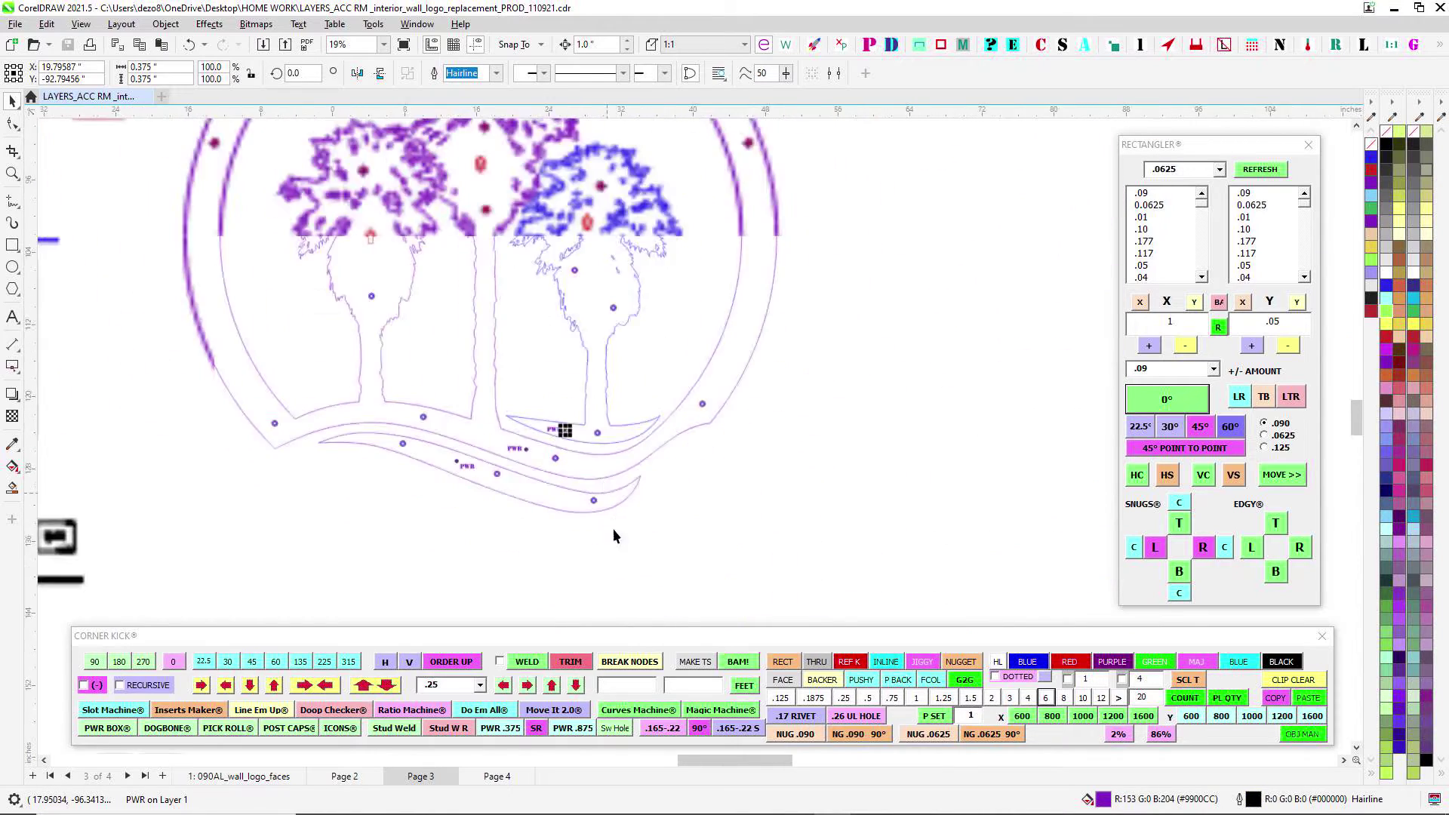
Examine the PWR holes and studs in the lower waves of the mirrored logo outline
scroll(889, 274, up, 3)
scroll(646, 476, down, 5)
scroll(590, 359, up, 4)
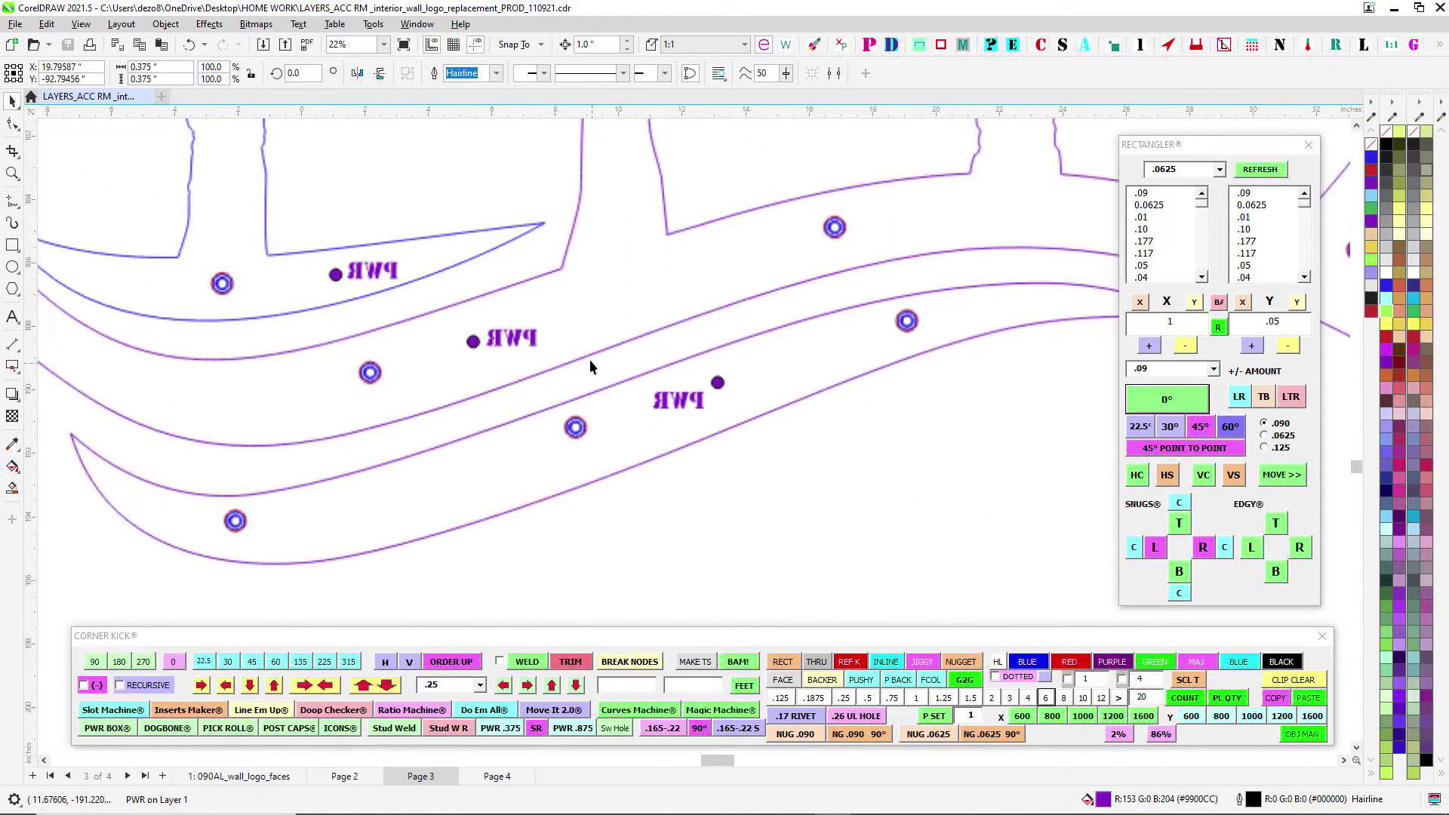
Examine the stud holes and P-marked power holes in the lower waves of the grey-filled logo
scroll(496, 326, up, 2)
scroll(550, 407, down, 8)
drag(806, 528, 781, 398)
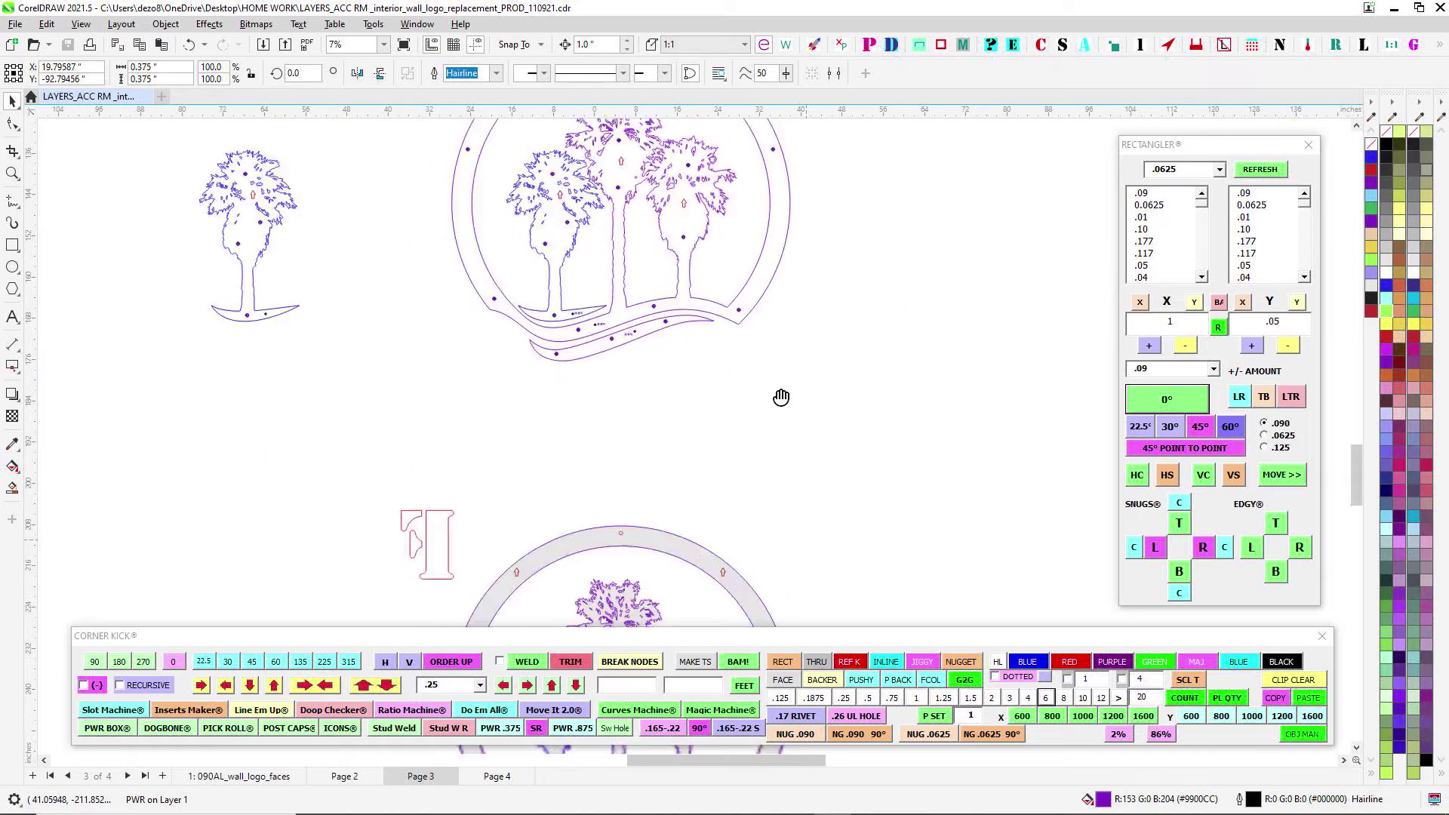
scroll(668, 580, up, 6)
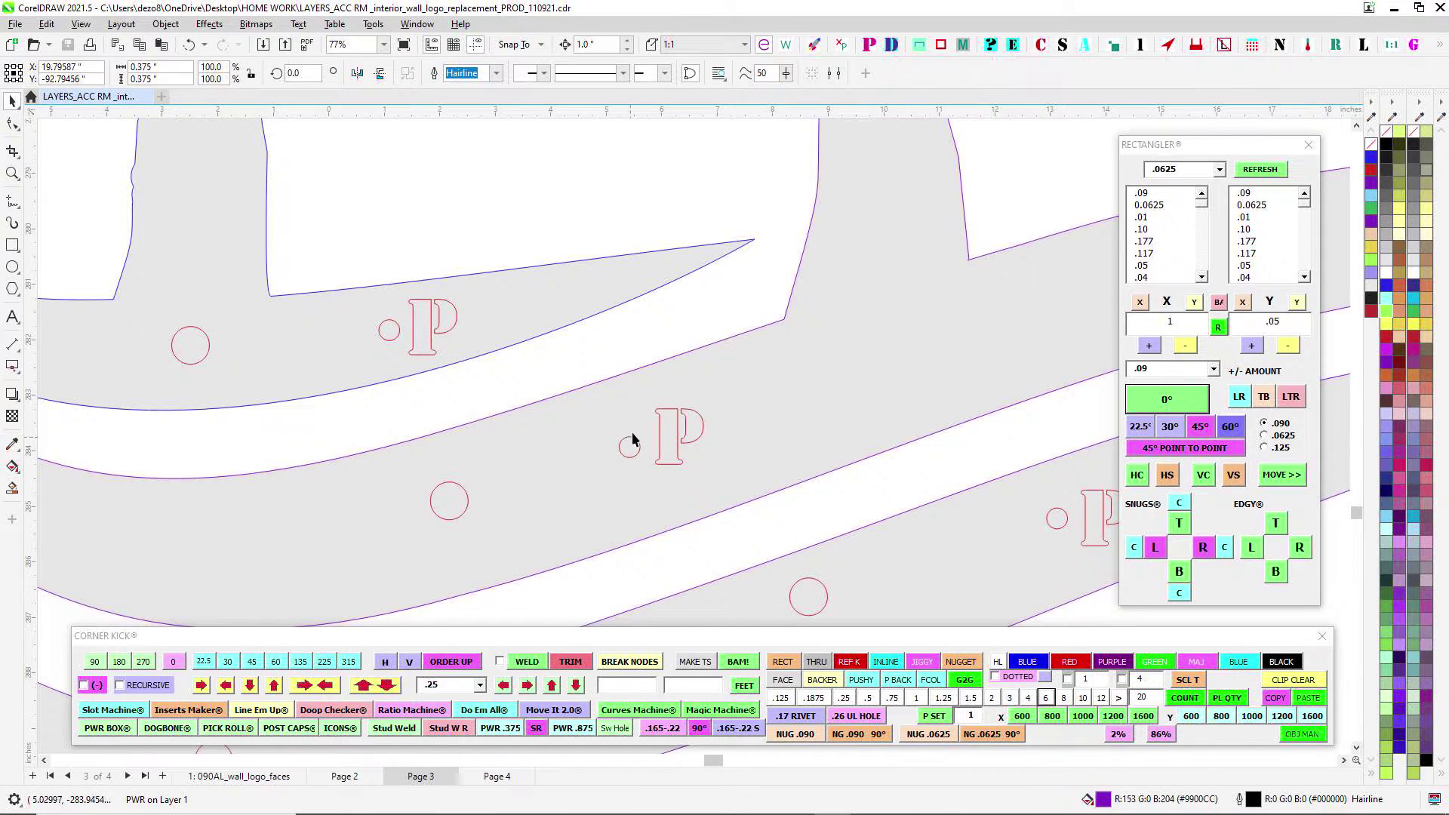
scroll(539, 378, down, 3)
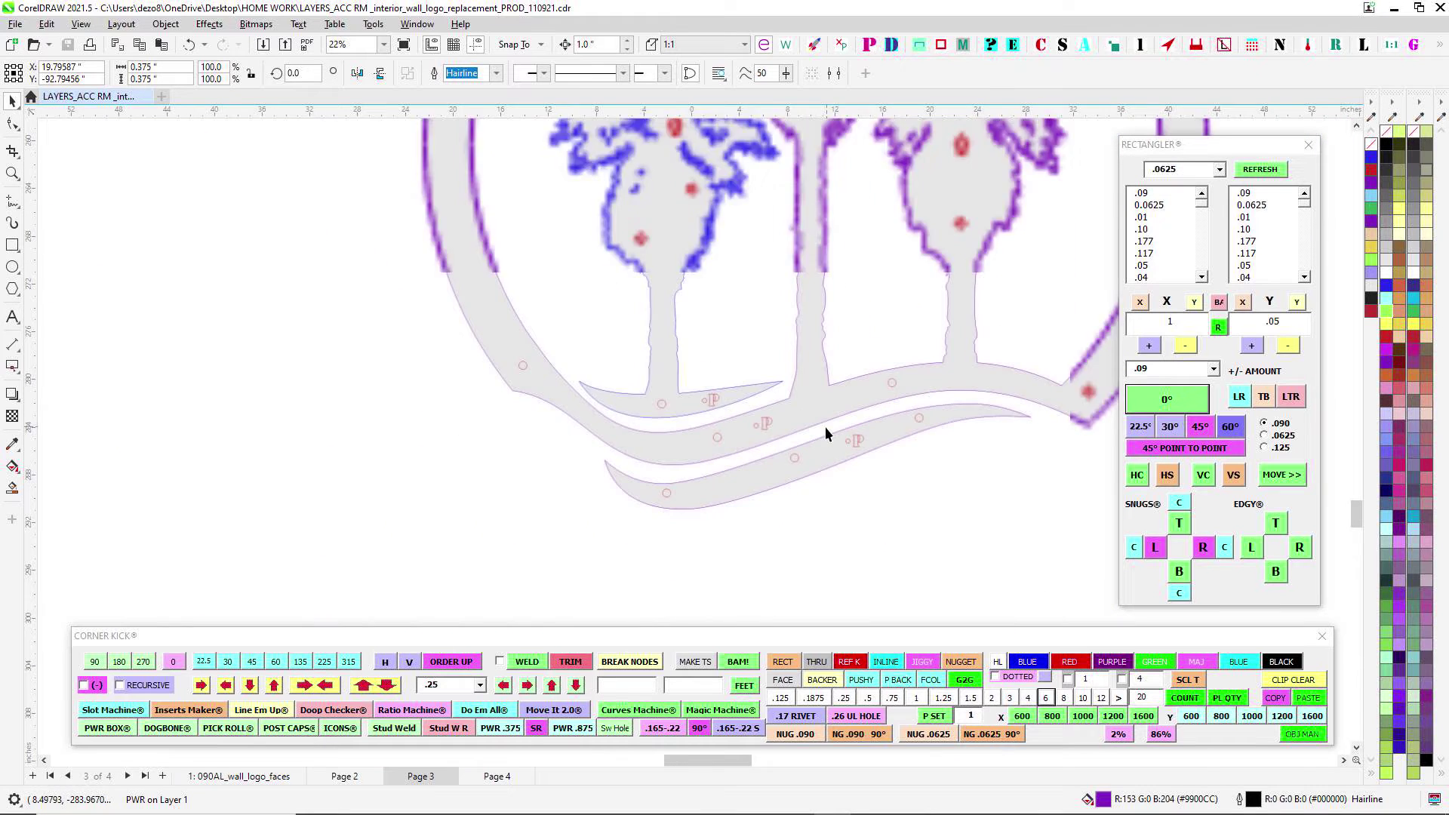
scroll(654, 417, up, 1)
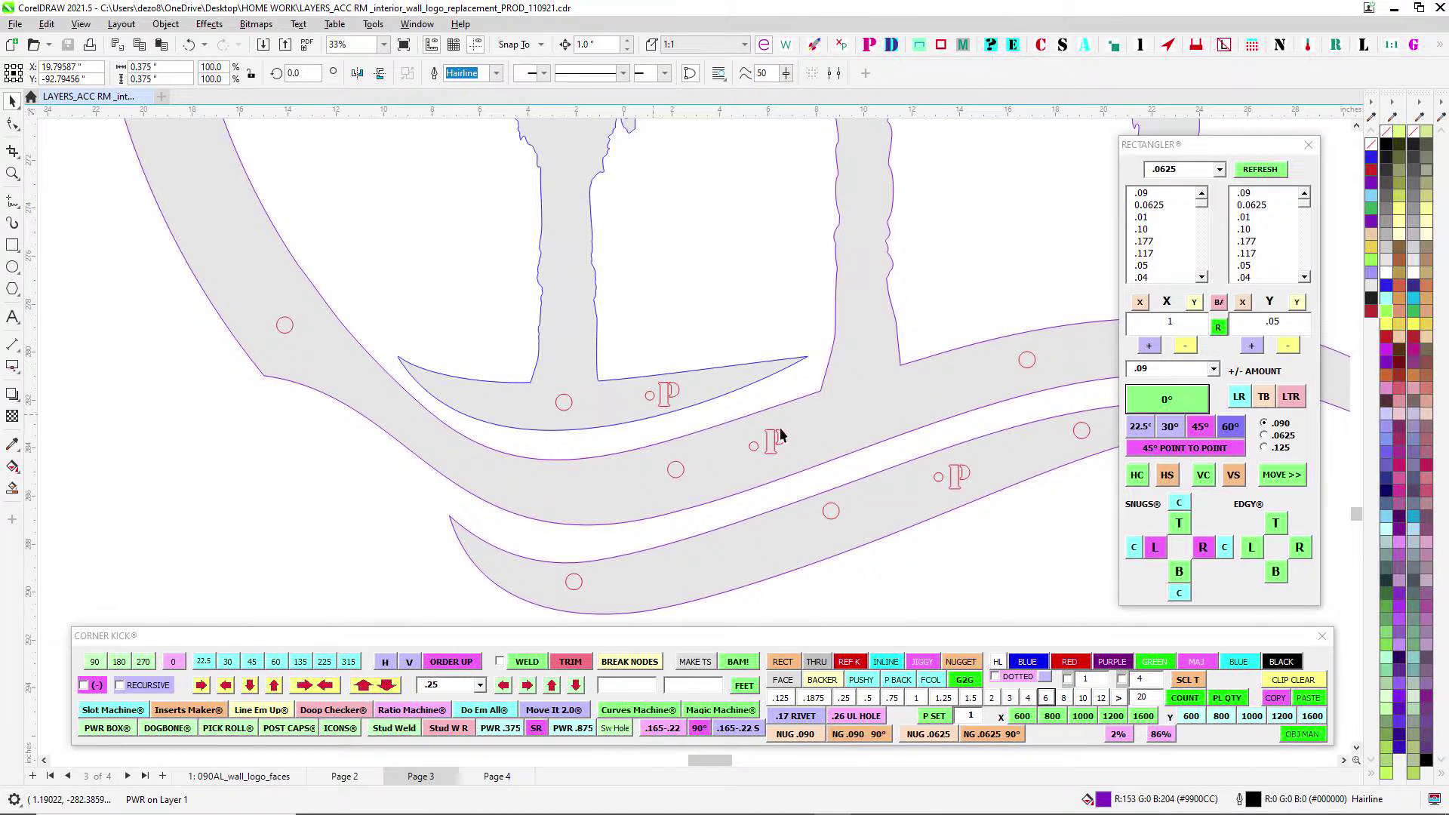
scroll(782, 292, up, 2)
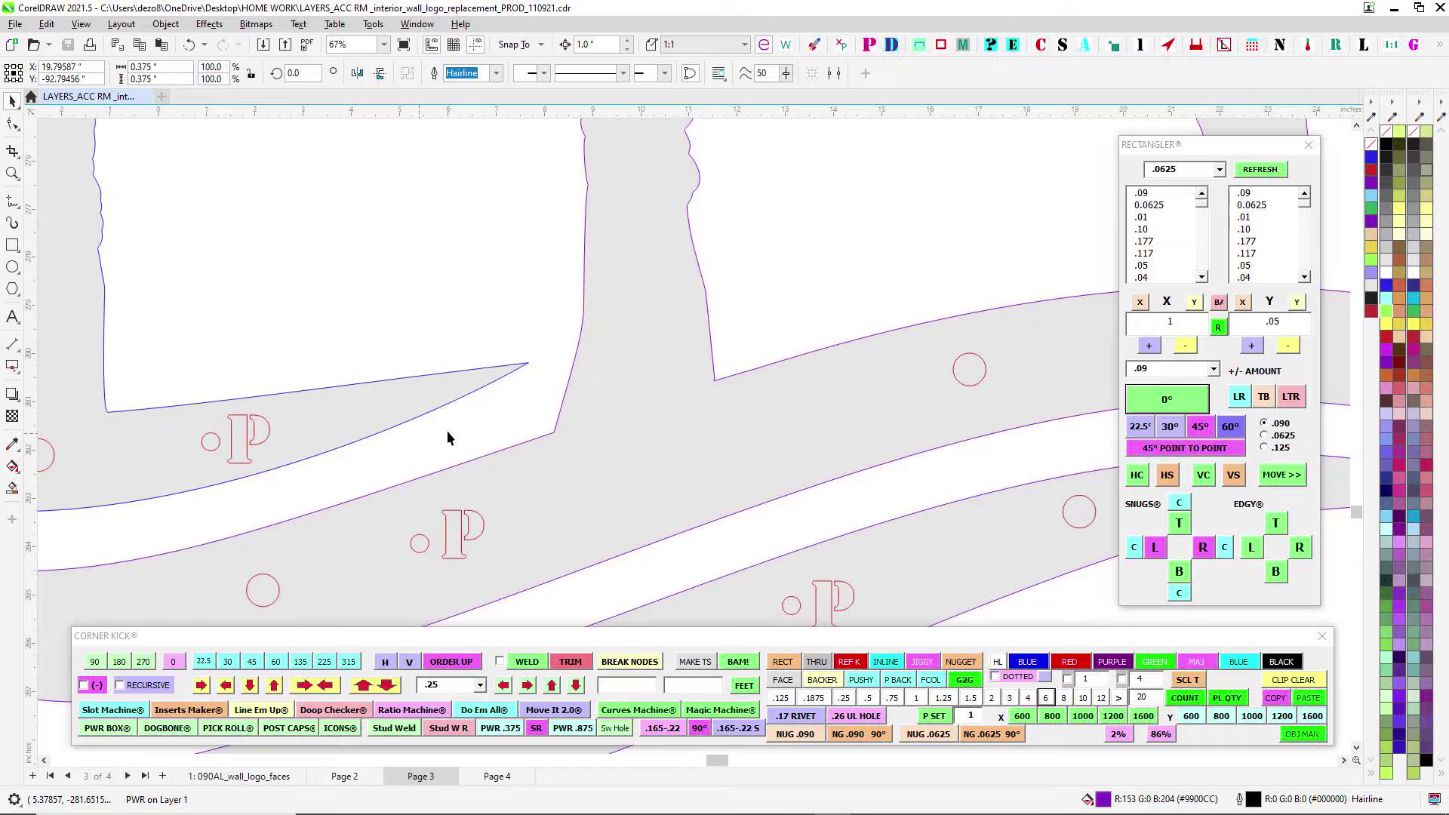
scroll(672, 430, down, 1)
drag(628, 464, 839, 468)
scroll(676, 500, up, 2)
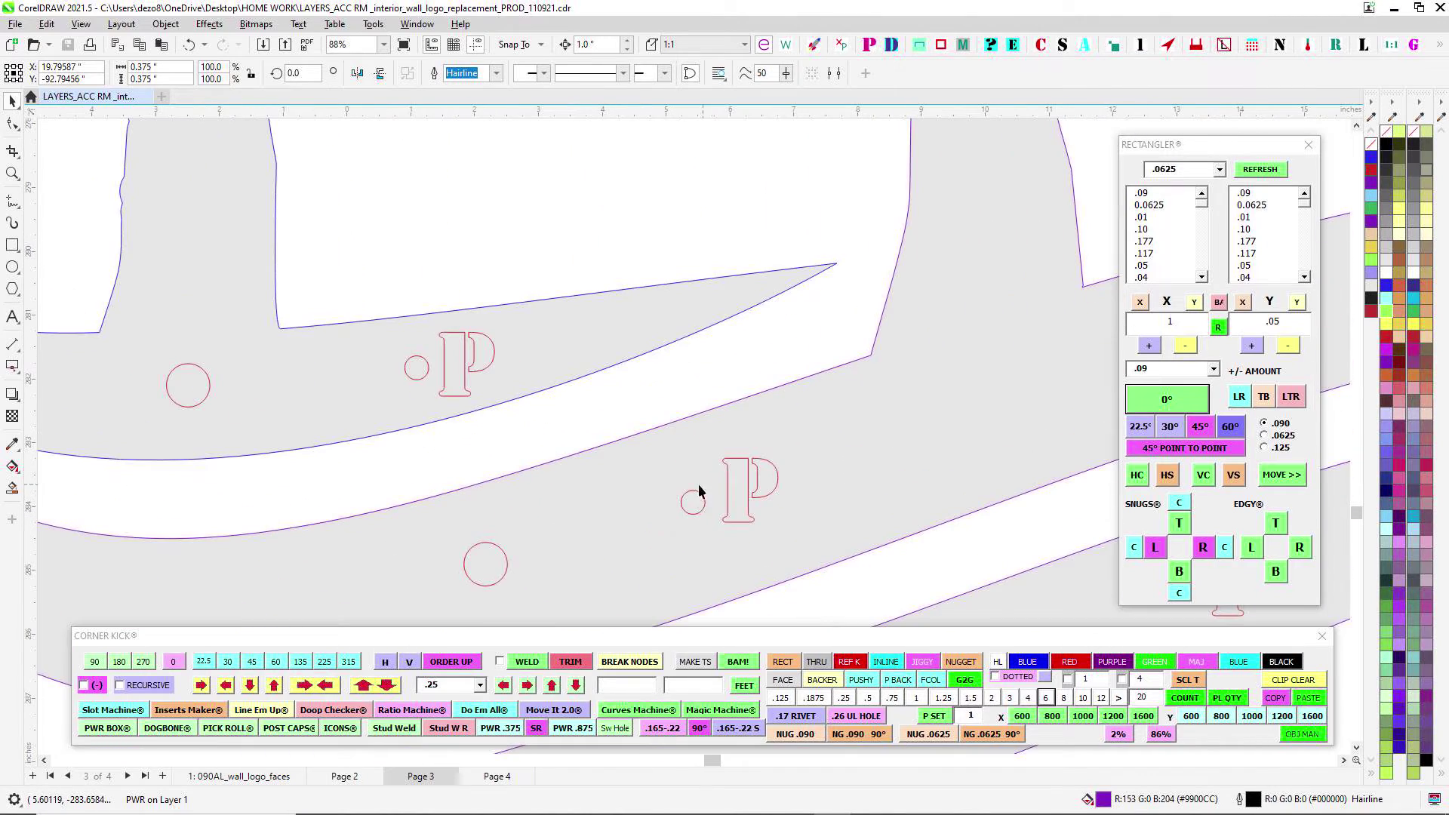
scroll(698, 490, down, 6)
scroll(681, 439, up, 1)
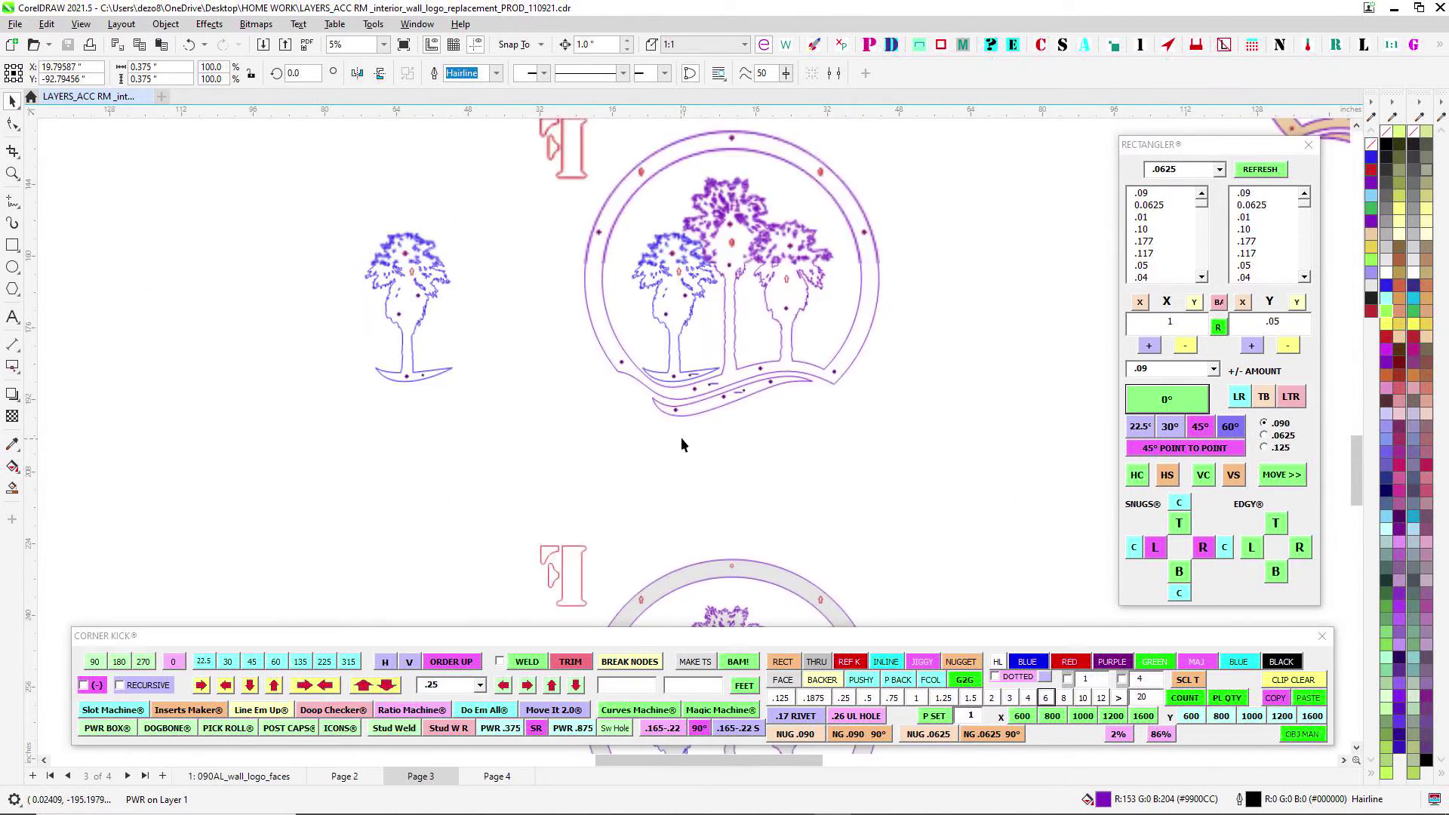
Select the enlarged blue hex nut outline next to the McMaster-Carr nut drawings
scroll(691, 424, down, 2)
scroll(786, 373, up, 4)
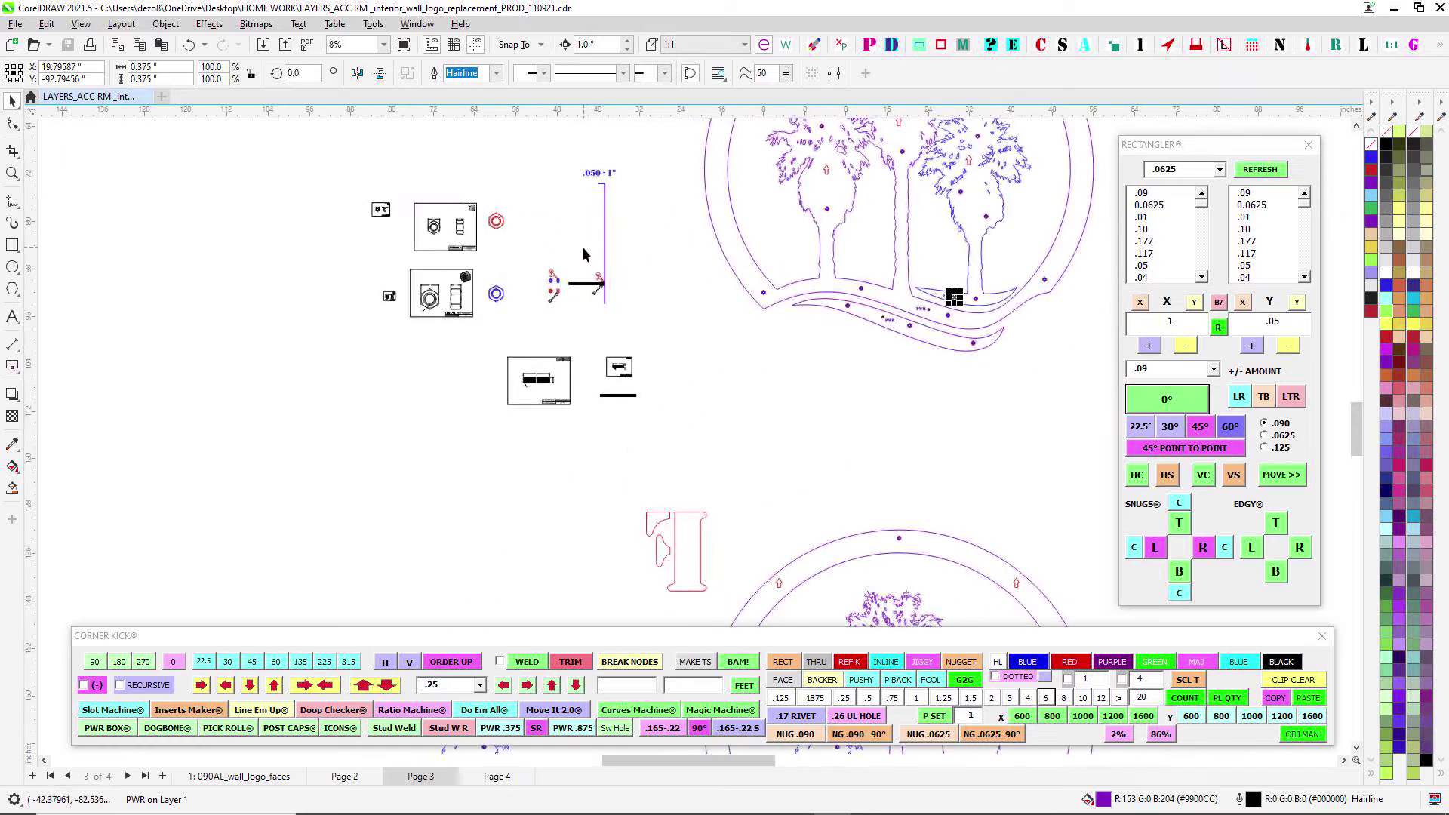
scroll(583, 247, up, 5)
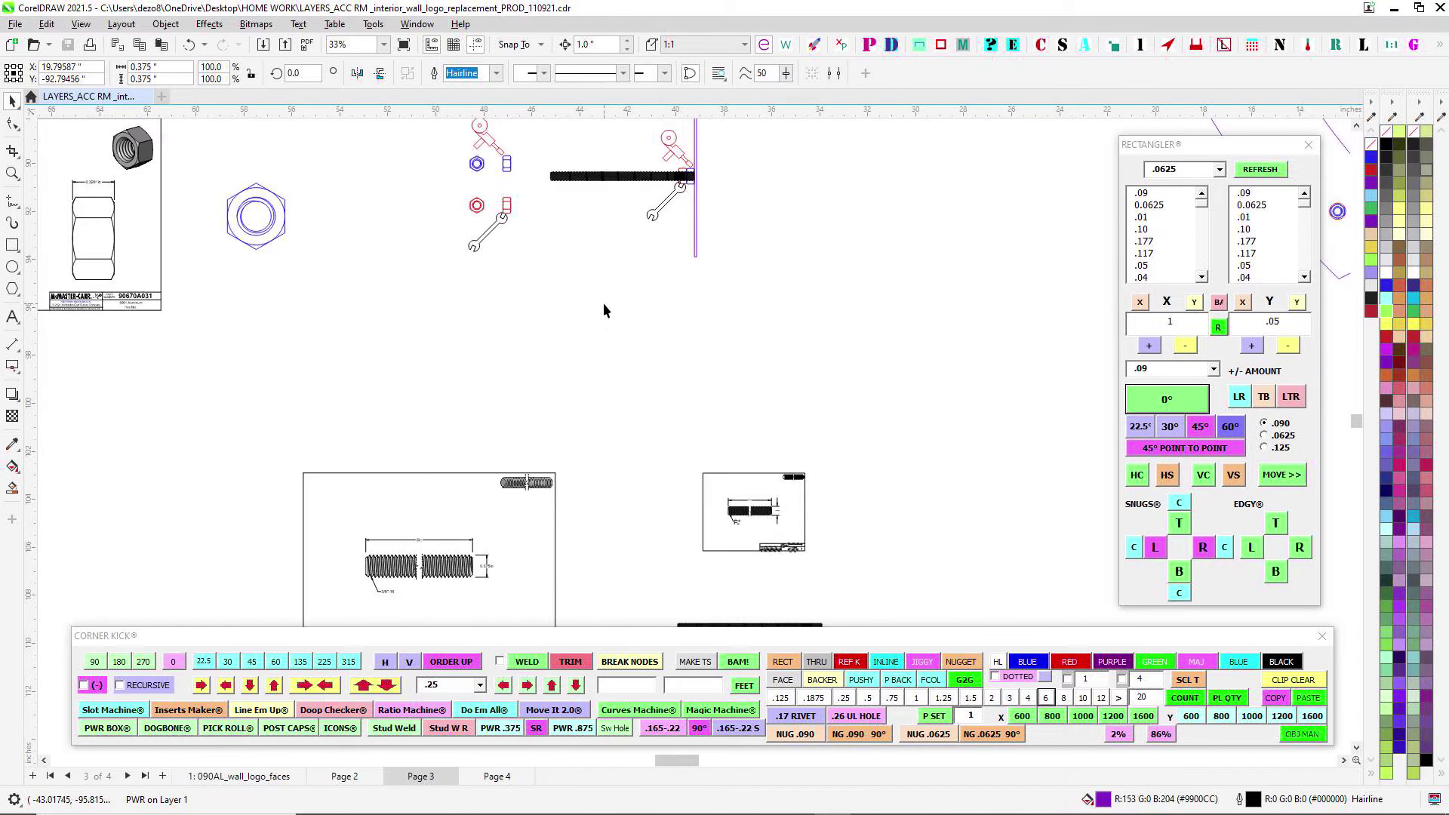
scroll(607, 305, down, 1)
drag(683, 327, 997, 371)
scroll(676, 249, up, 2)
drag(569, 232, 741, 390)
scroll(707, 279, up, 3)
scroll(510, 242, down, 2)
scroll(498, 242, up, 2)
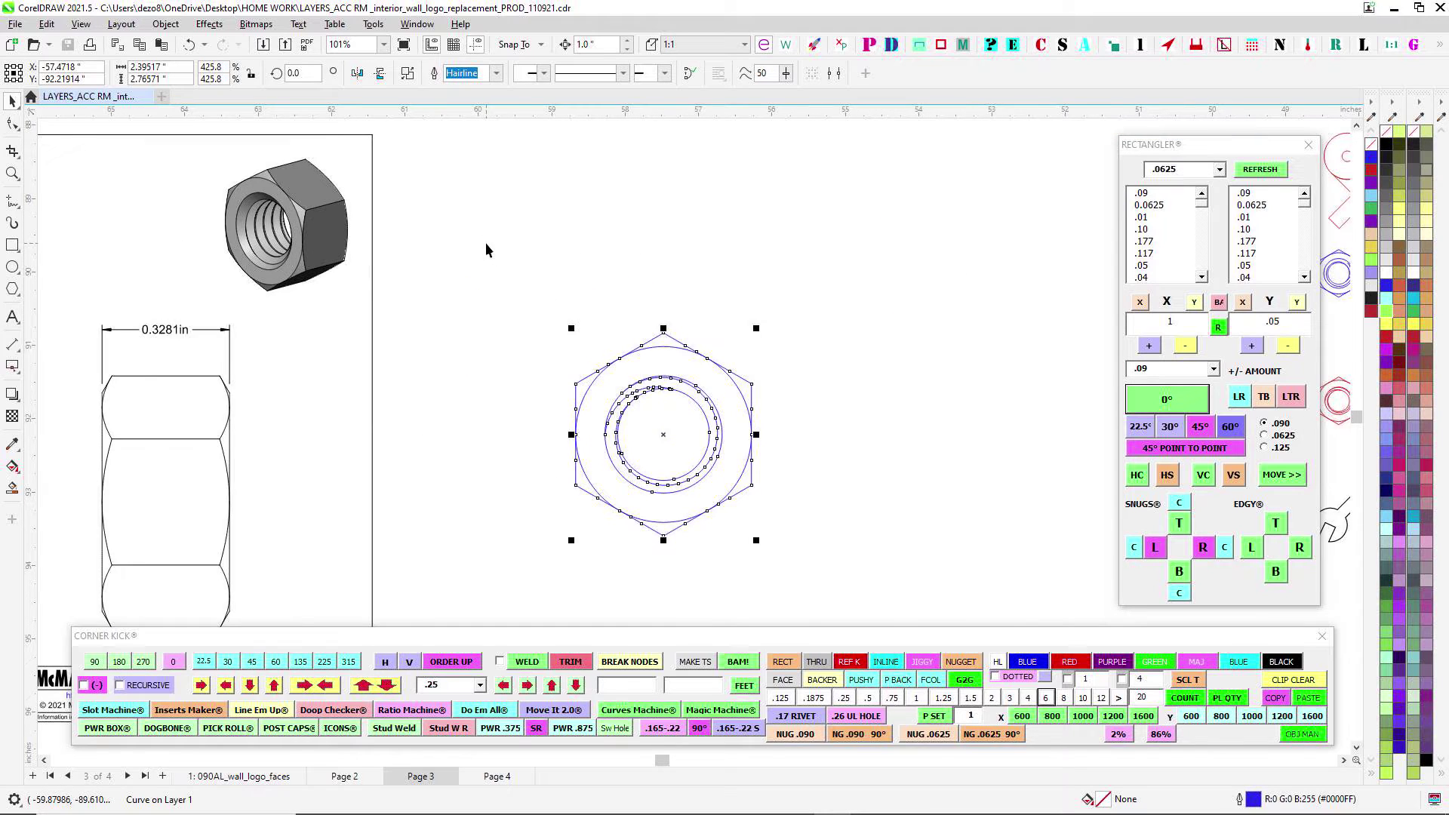
Examine the dimensions and thread callout on the McMaster-Carr 90670A031 hex nut drawing against the blue nut outline
scroll(486, 250, down, 2)
scroll(755, 264, left, 3)
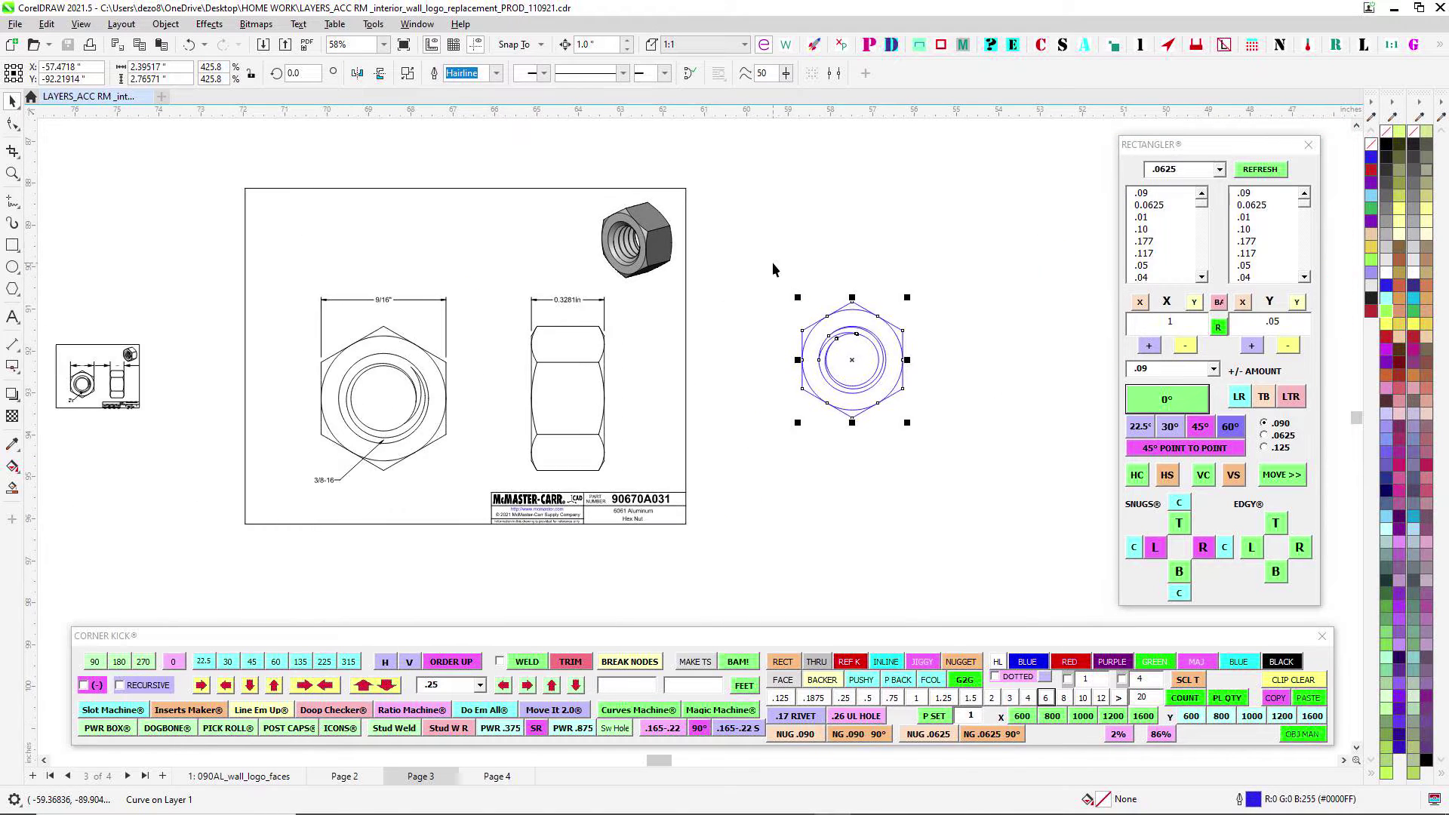
scroll(393, 453, up, 2)
scroll(419, 420, down, 1)
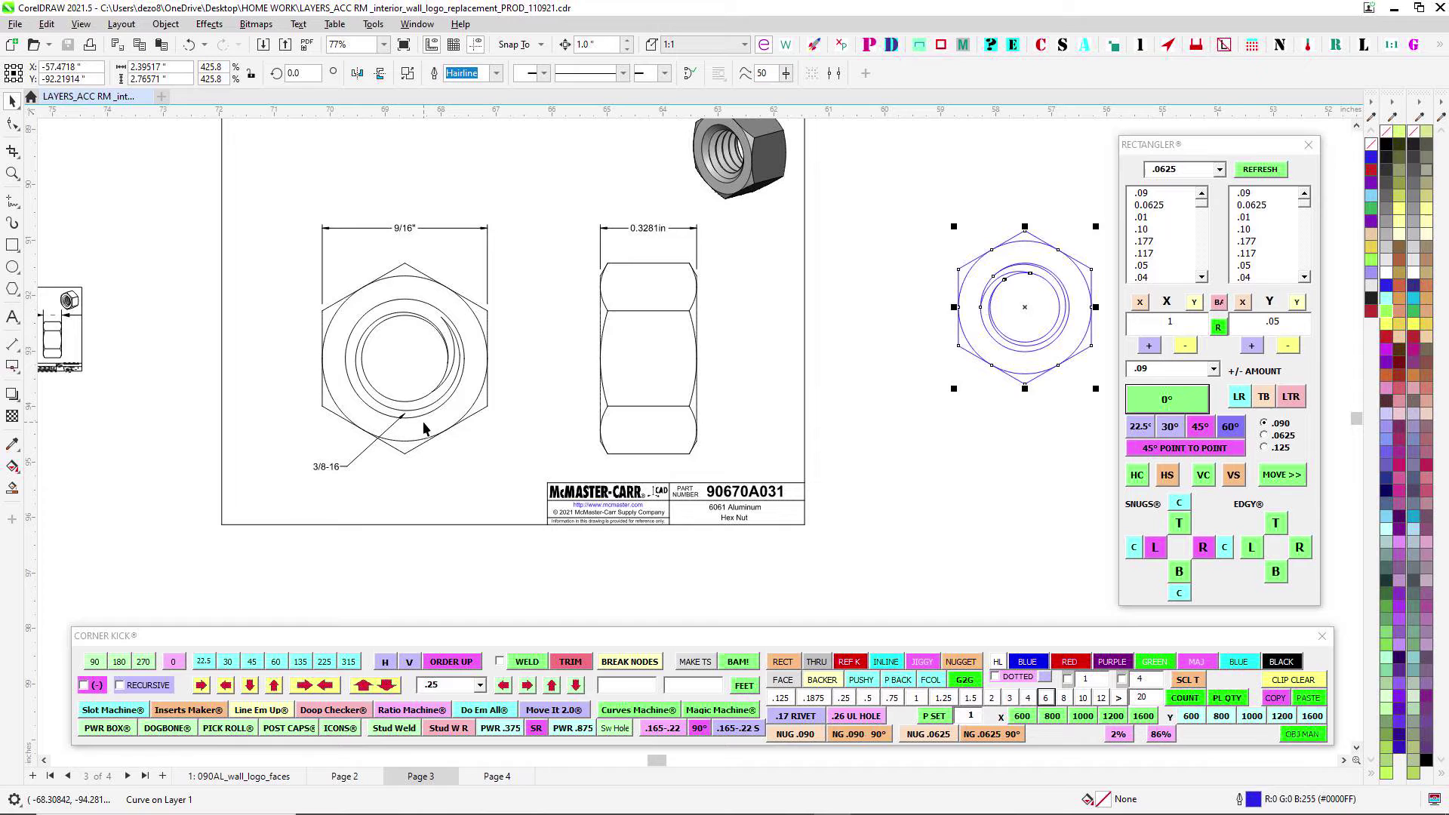
scroll(475, 282, up, 1)
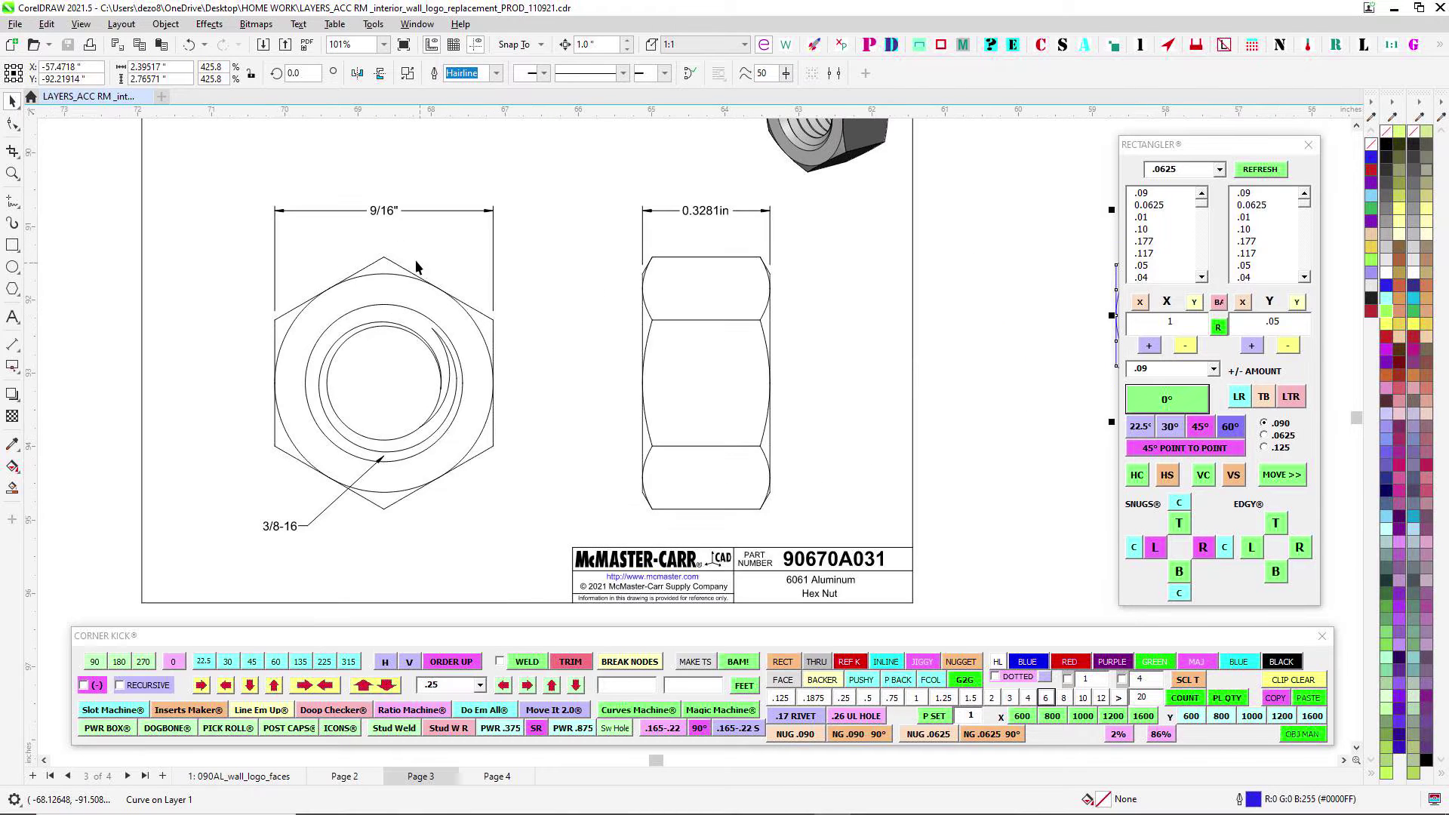
scroll(441, 294, down, 1)
drag(465, 298, 379, 352)
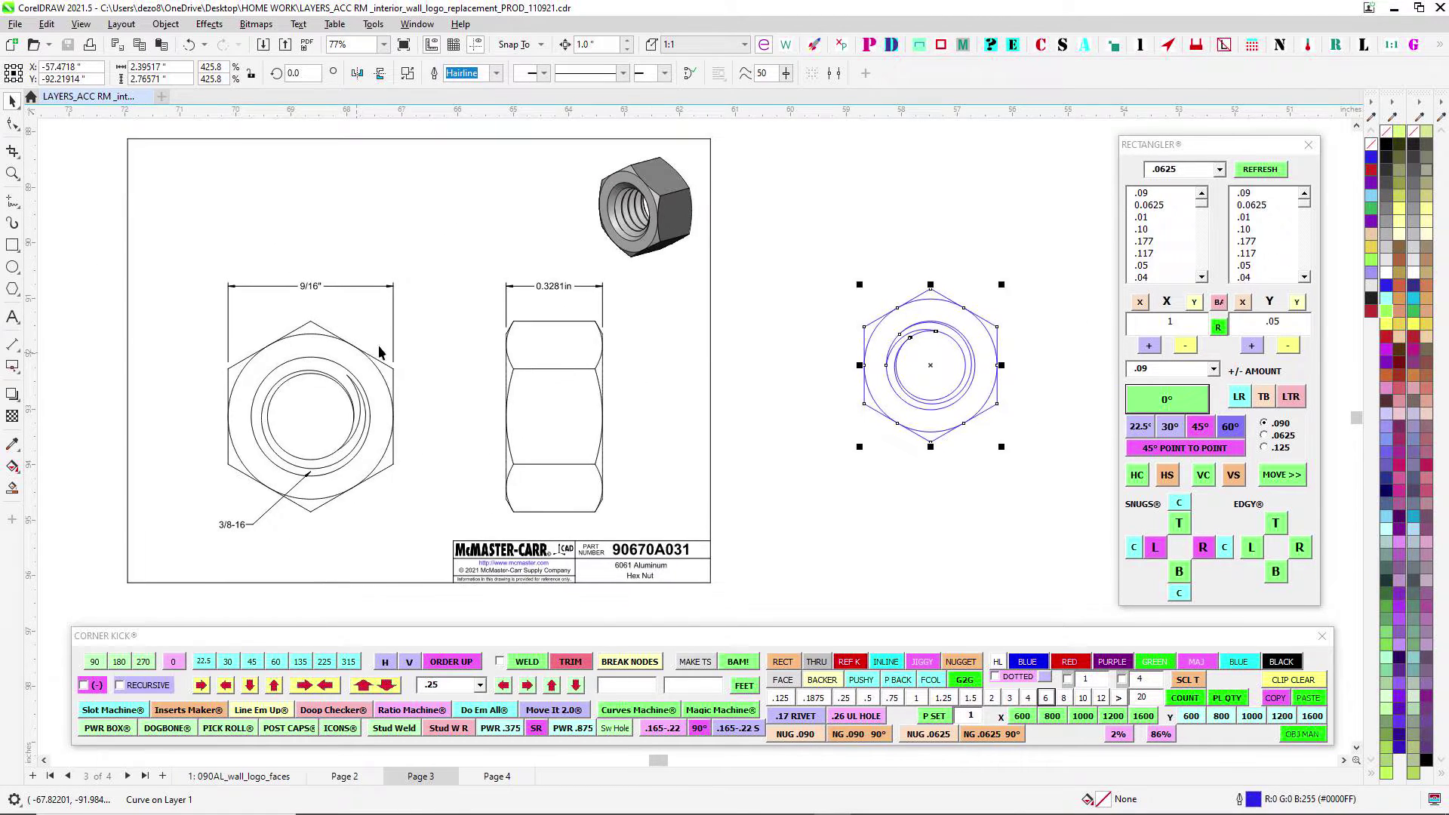
scroll(626, 189, up, 1)
scroll(660, 216, down, 2)
scroll(785, 280, up, 2)
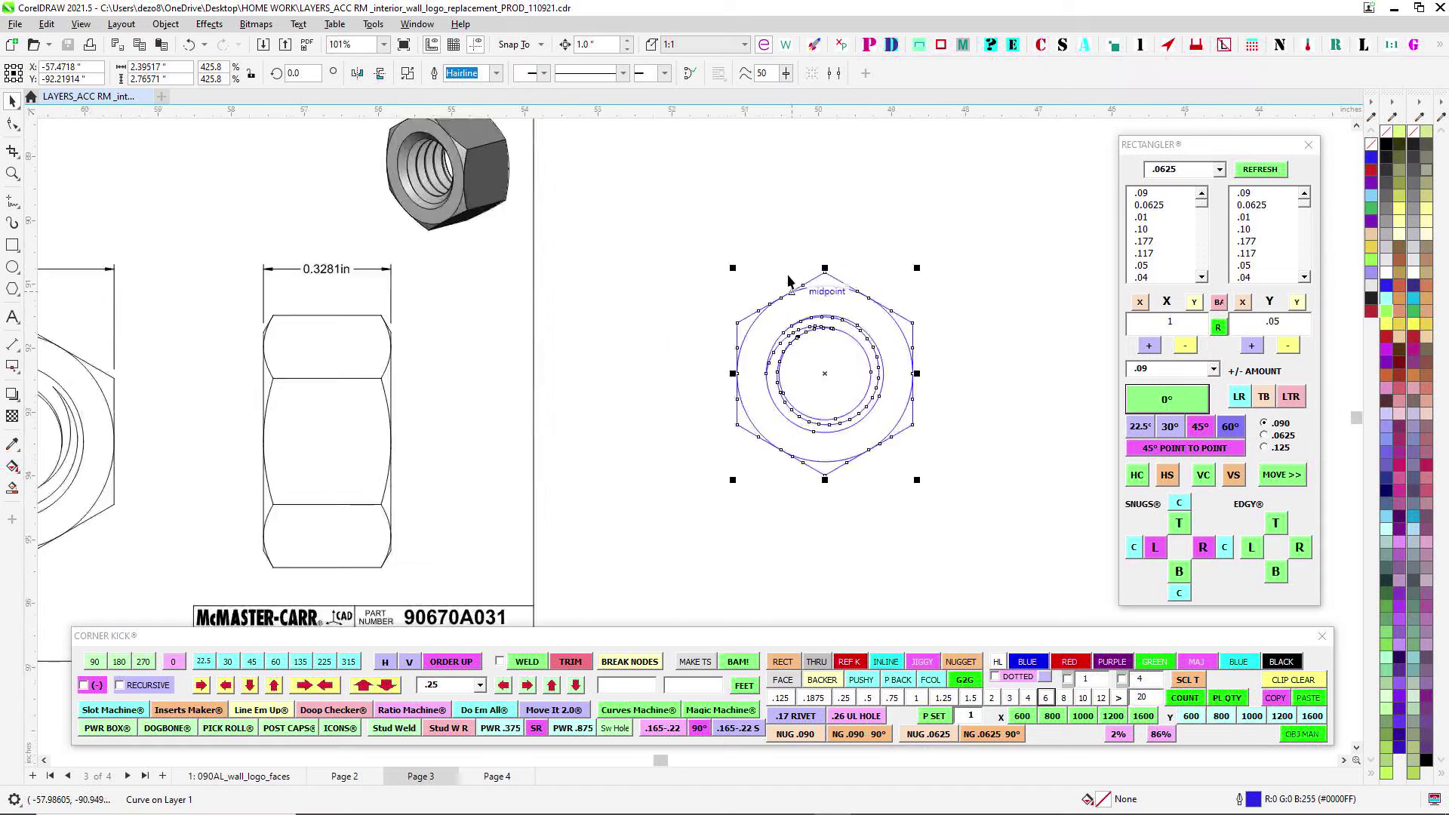
Examine the side view of the threaded stud assembly with its nuts, wrench and grinder symbols
scroll(789, 287, down, 3)
drag(822, 306, 324, 306)
scroll(661, 272, up, 2)
scroll(519, 330, up, 2)
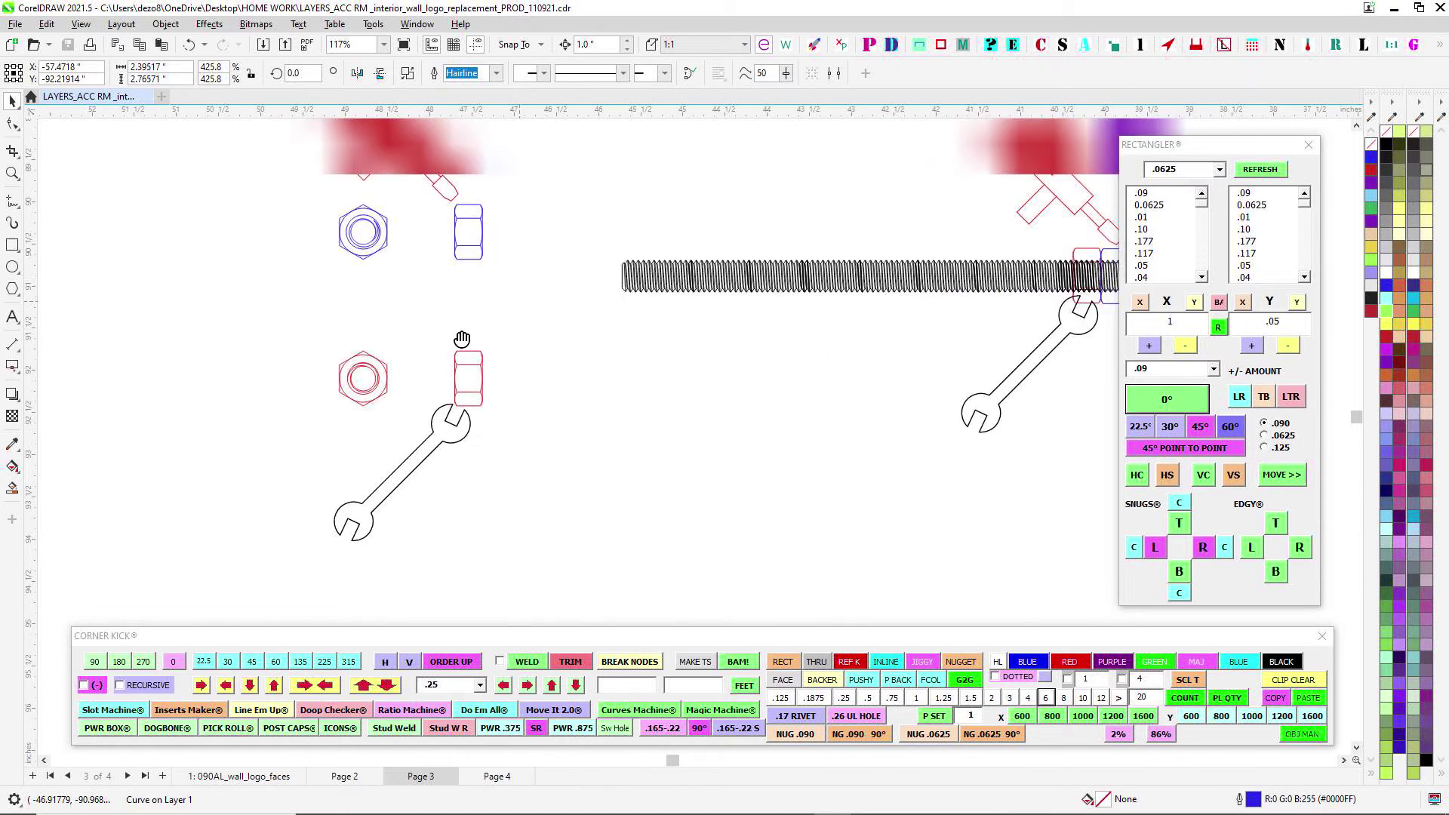
scroll(464, 317, down, 2)
scroll(830, 287, up, 4)
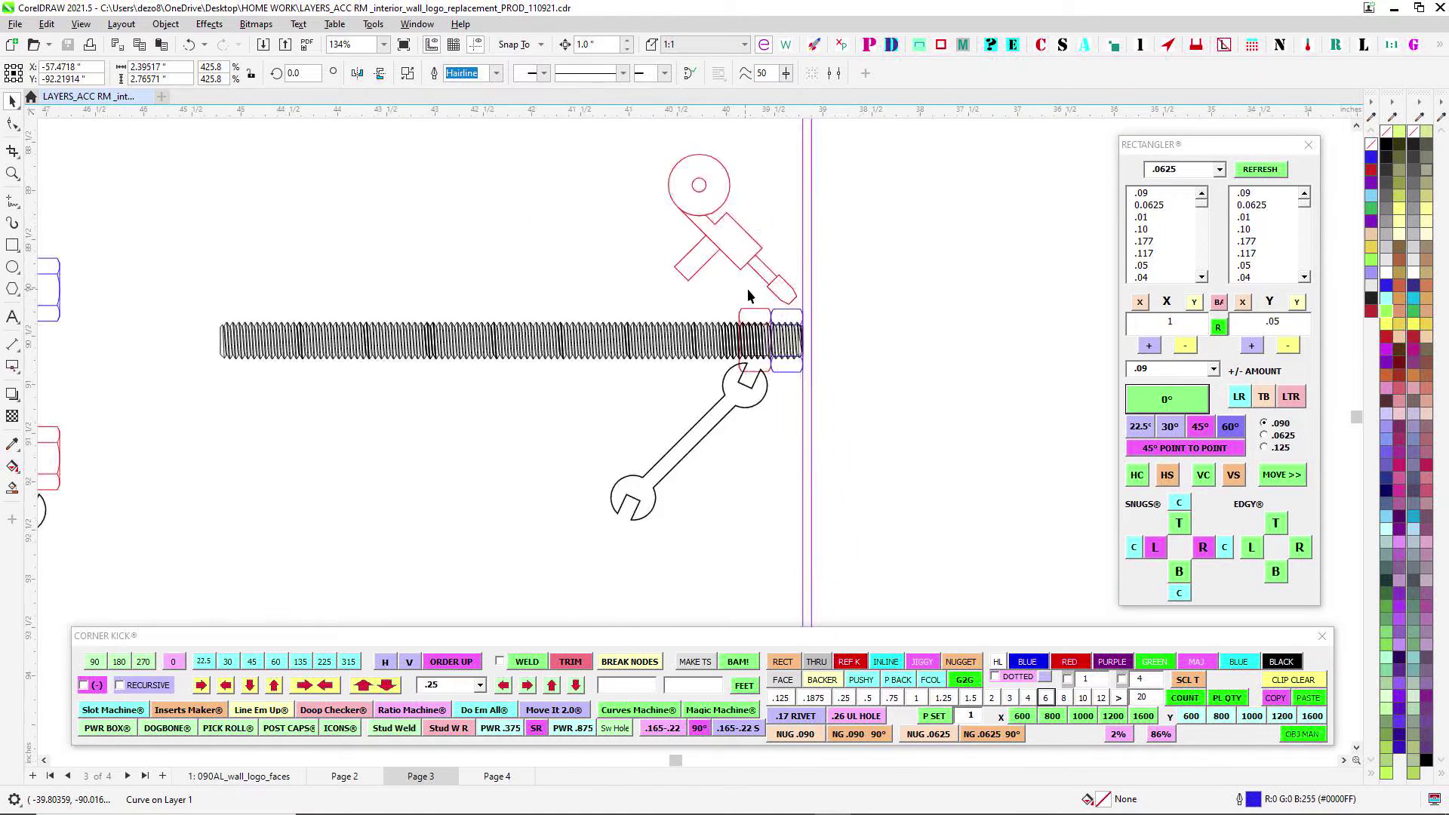
scroll(824, 299, down, 3)
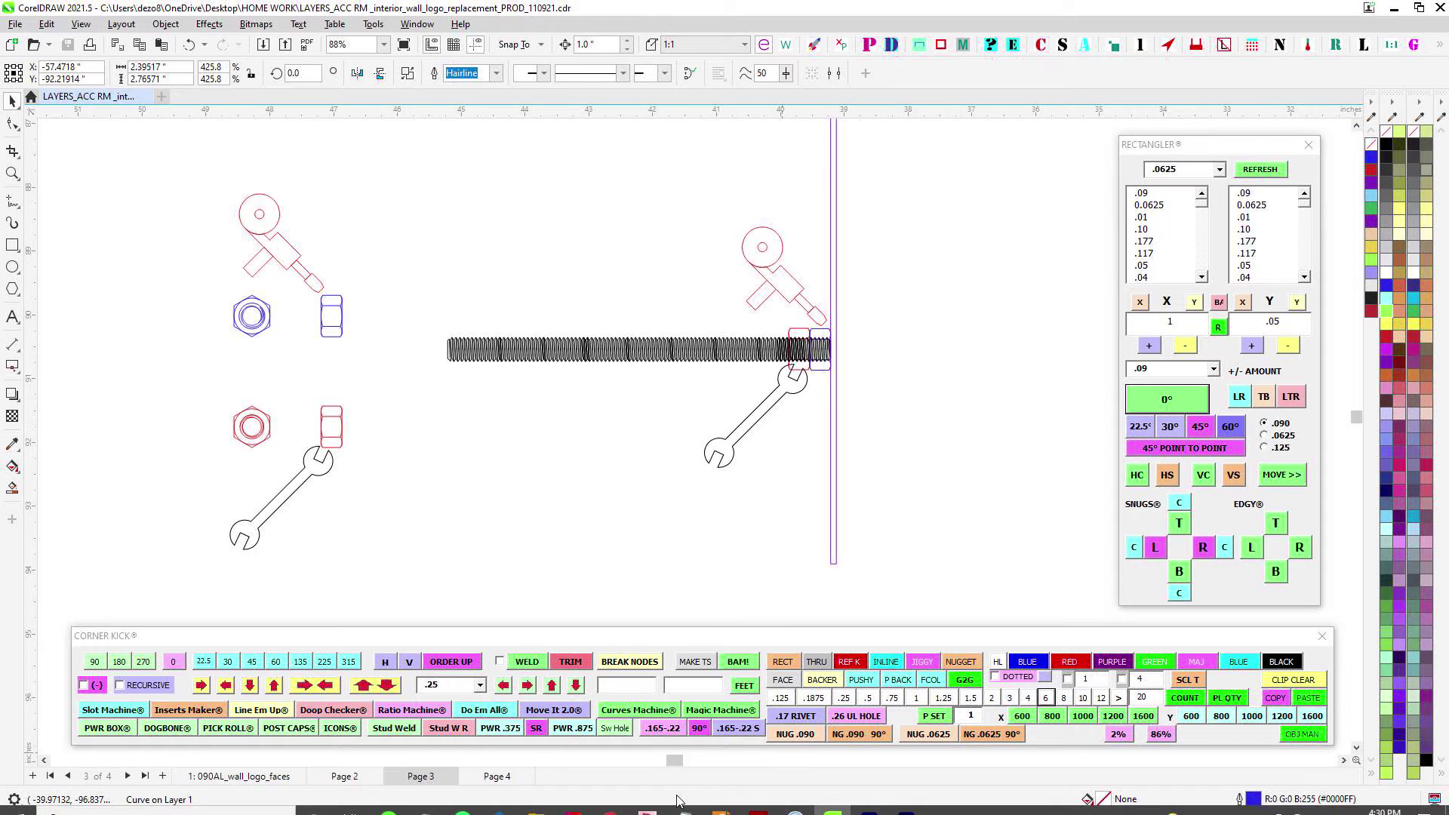
Check the Int Wall Logo PDF in Foxit, then return to CorelDRAW and inspect where the stud's nuts meet the face
click(723, 798)
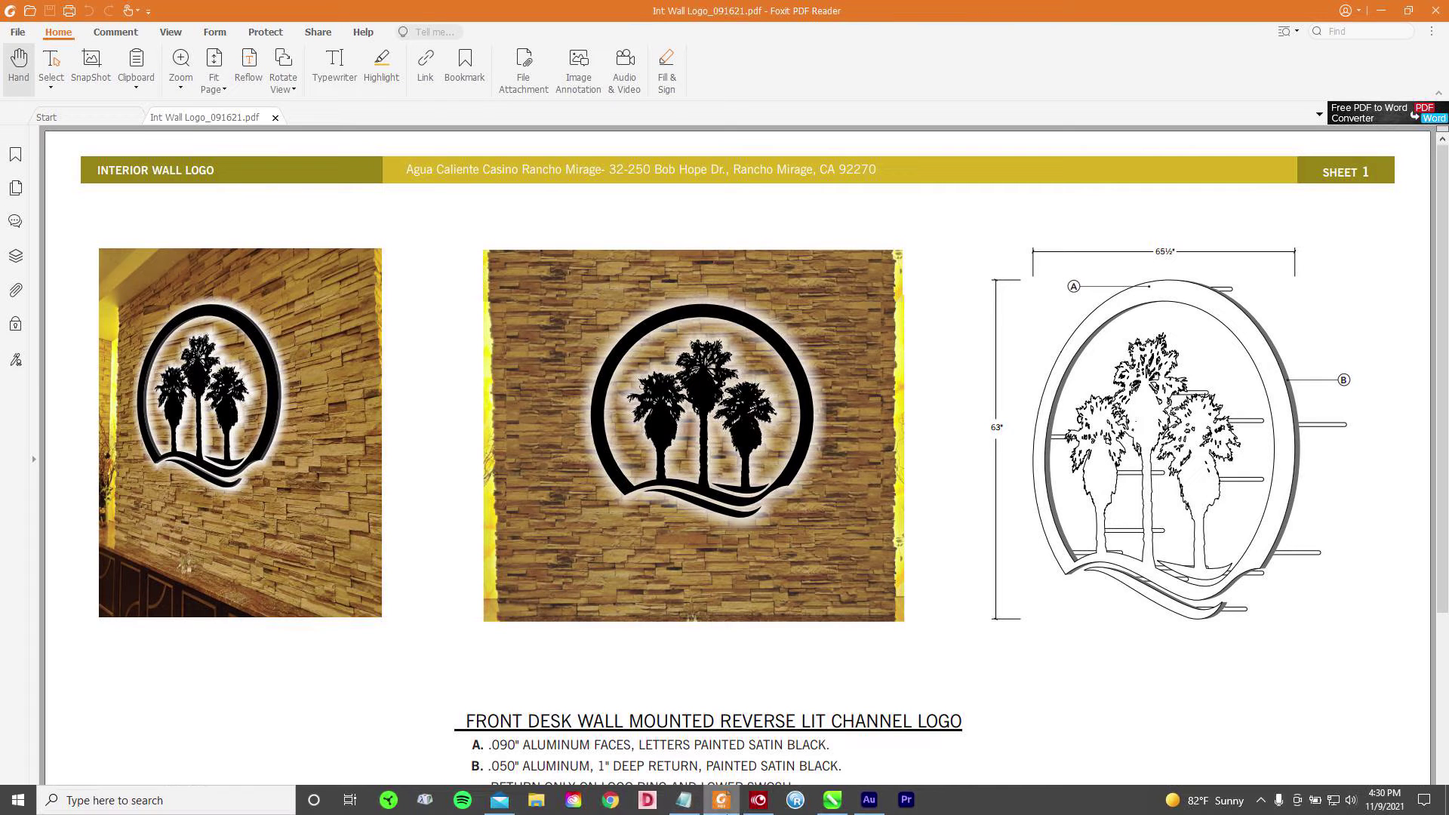
click(819, 806)
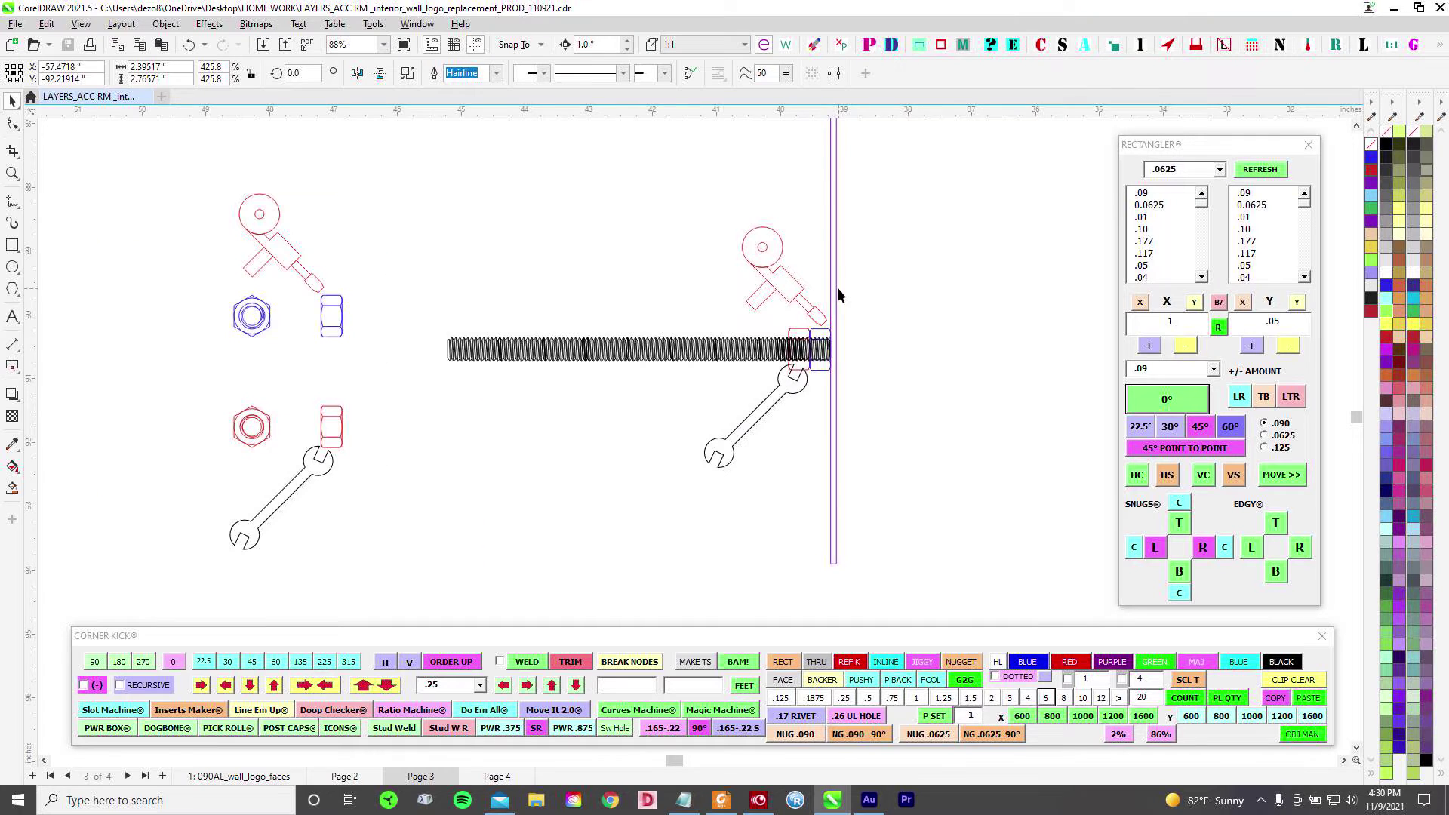
scroll(837, 287, up, 3)
scroll(798, 338, down, 1)
scroll(805, 333, up, 2)
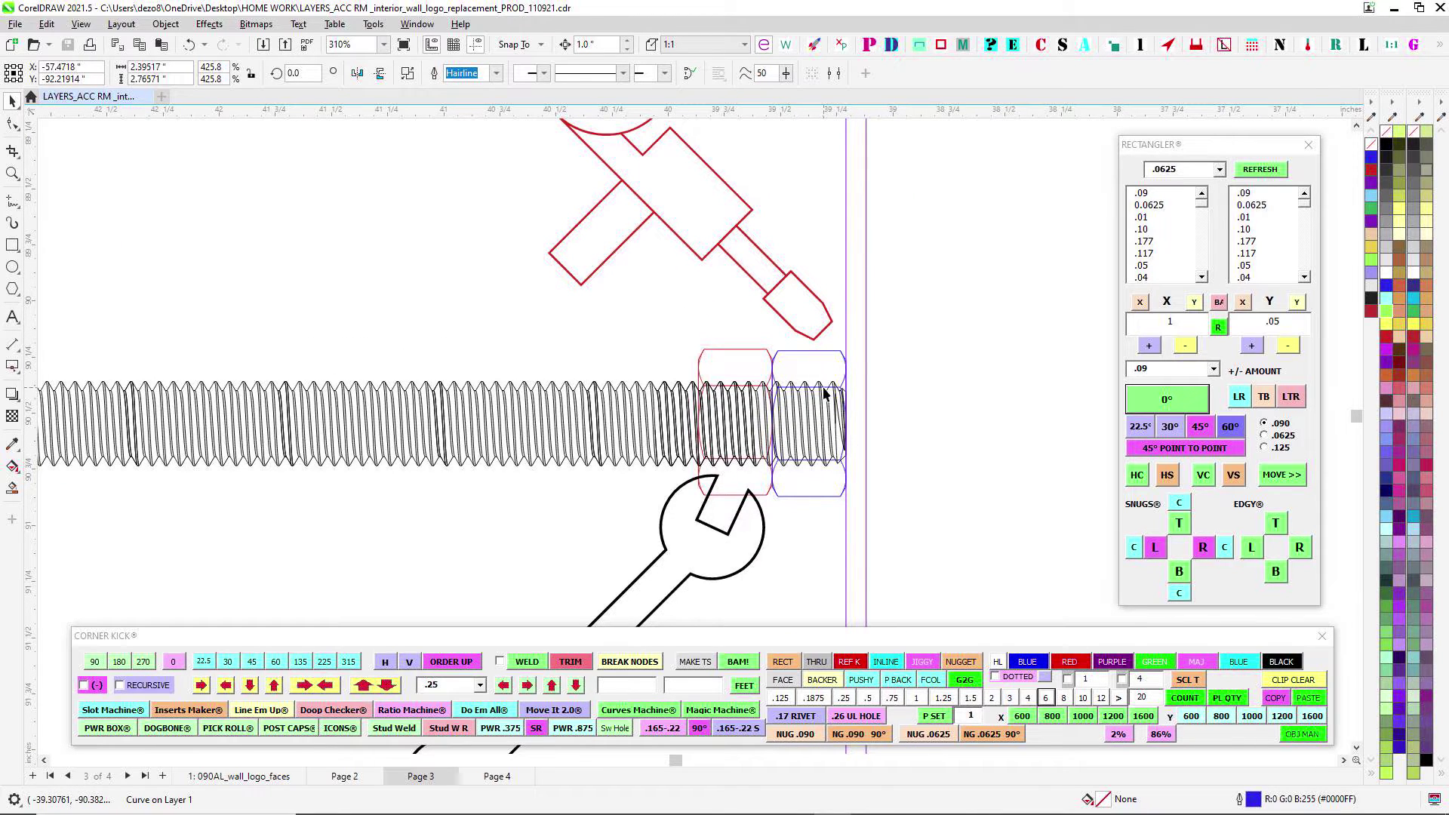
scroll(780, 337, down, 3)
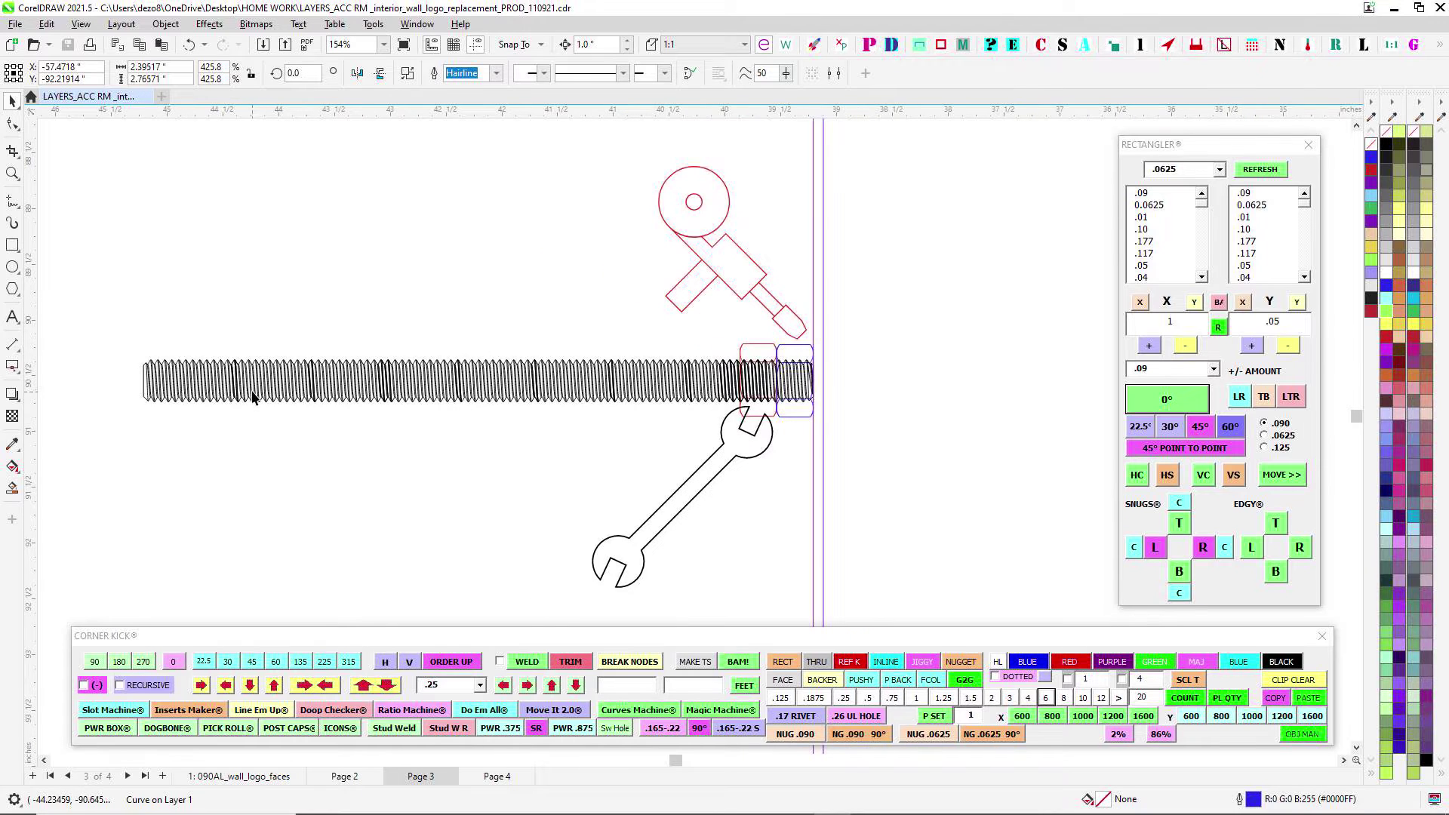
Select the threaded stud in the side view and examine its full length and its end at the face
click(193, 398)
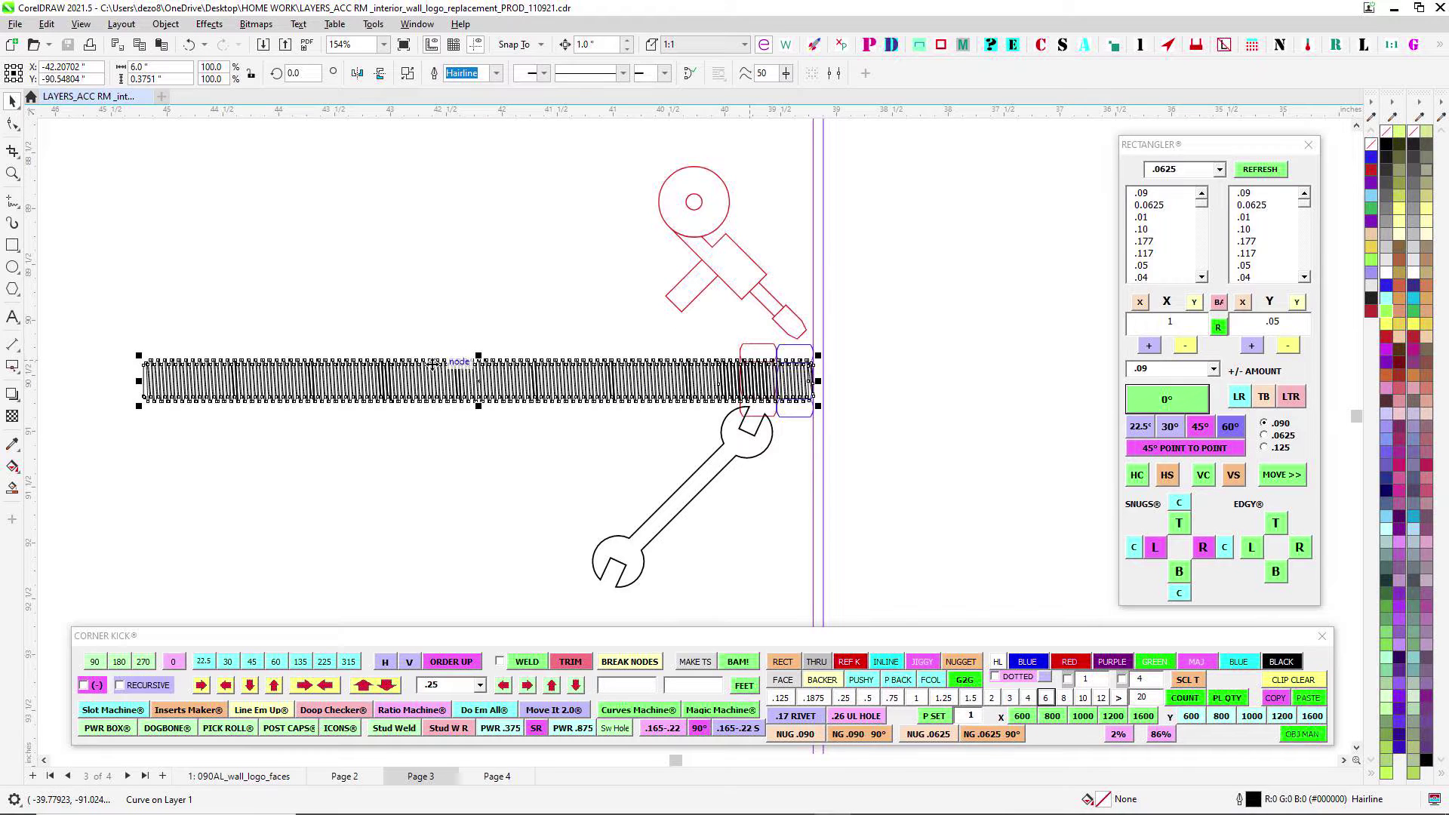
scroll(717, 361, up, 3)
scroll(717, 356, down, 1)
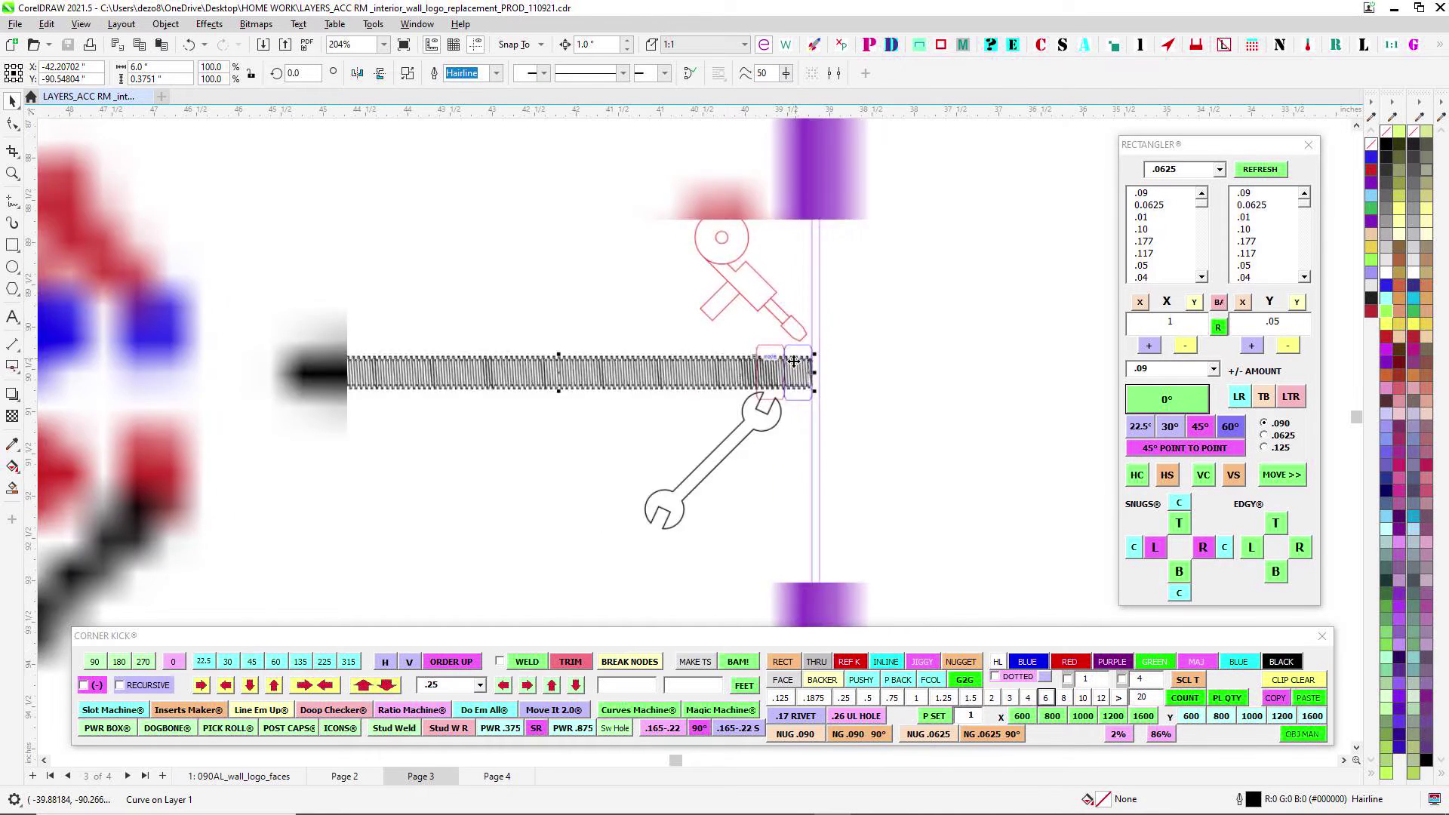
scroll(747, 404, down, 3)
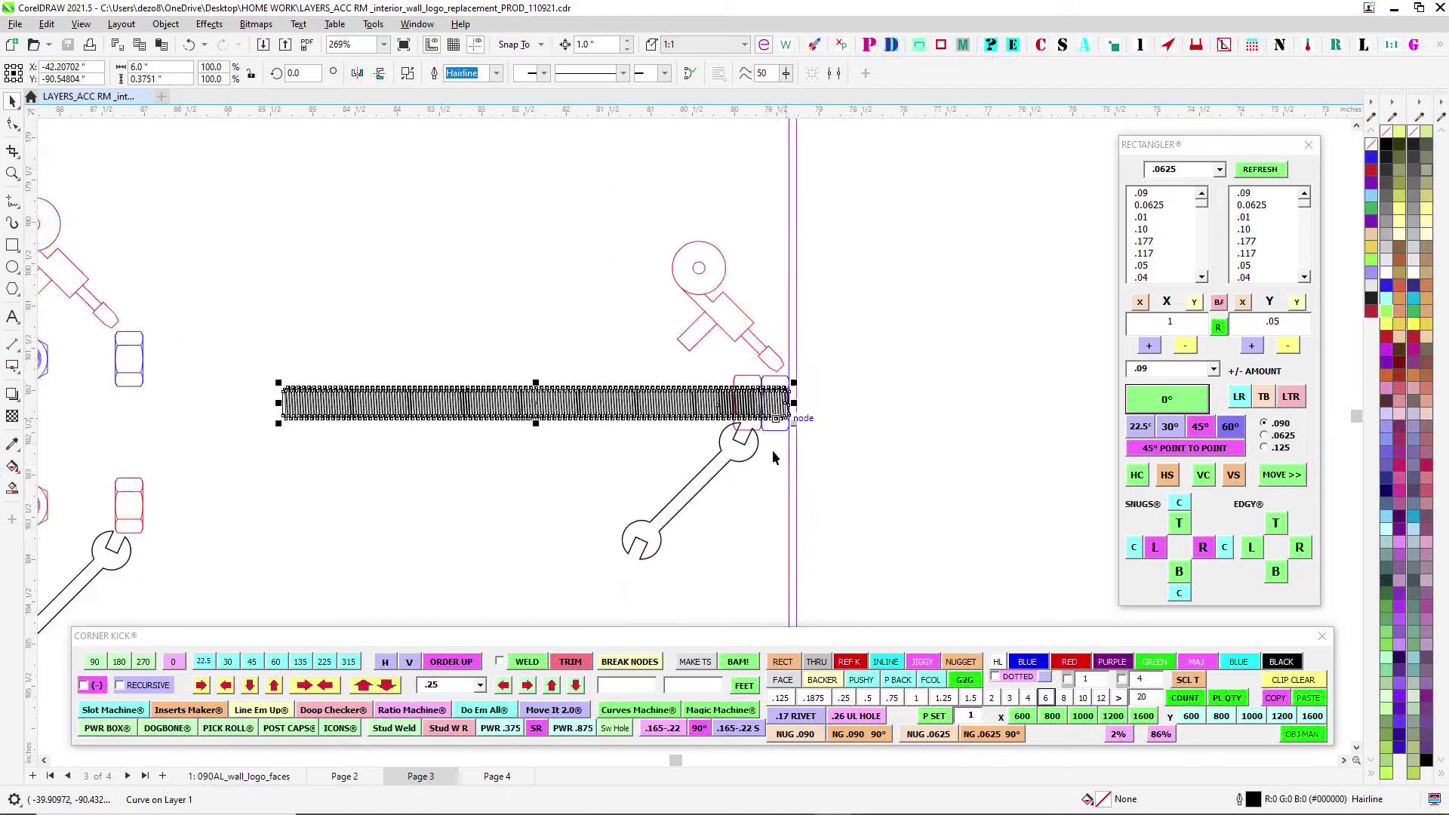
drag(772, 453, 895, 424)
drag(417, 446, 942, 389)
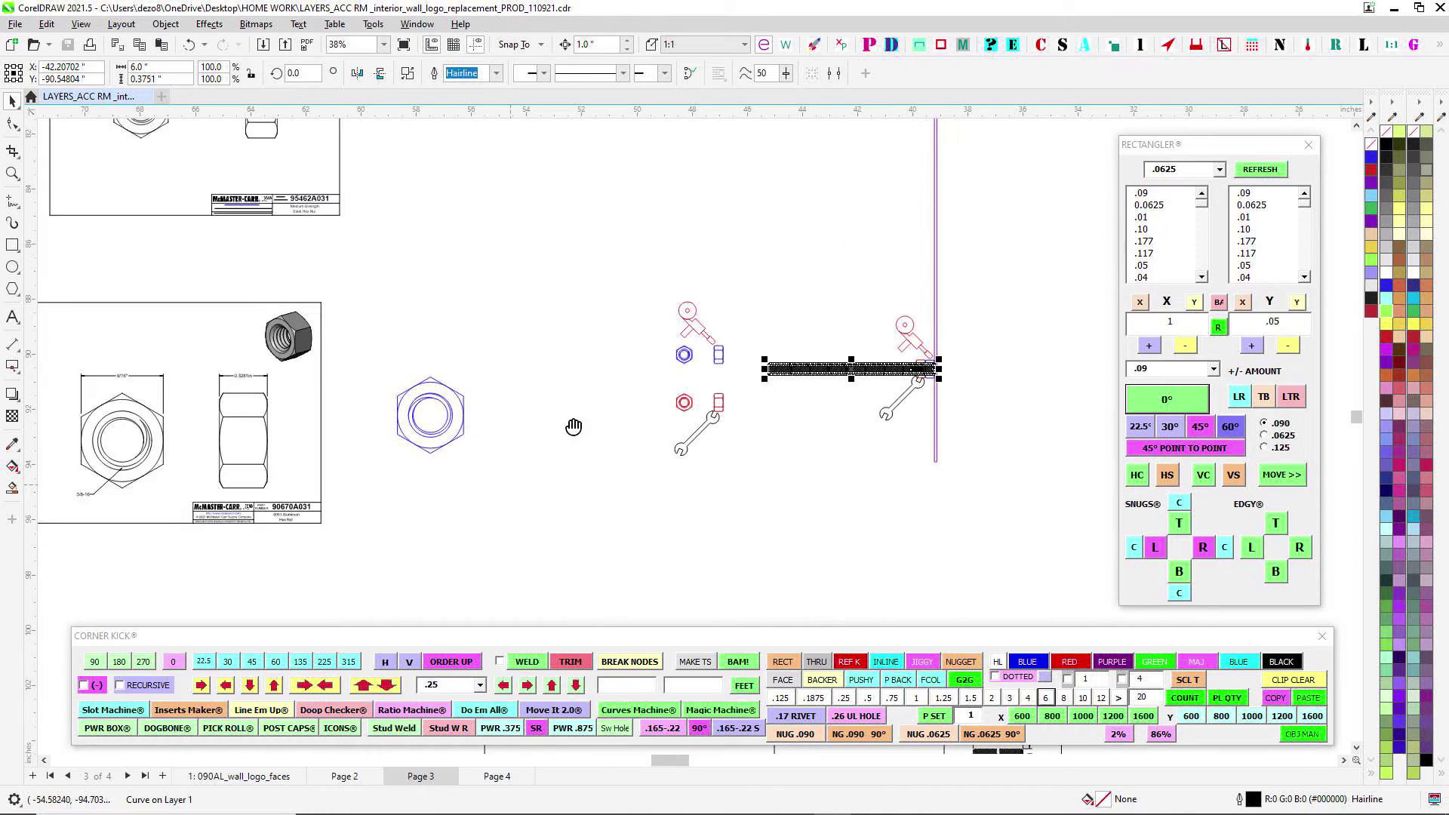
Compare the separate red and blue nut symbols with the two nuts fitted on the threaded stud
drag(574, 426, 128, 421)
scroll(619, 291, up, 1)
scroll(645, 296, down, 1)
scroll(530, 440, up, 1)
scroll(532, 413, down, 3)
scroll(708, 455, up, 10)
scroll(784, 502, down, 3)
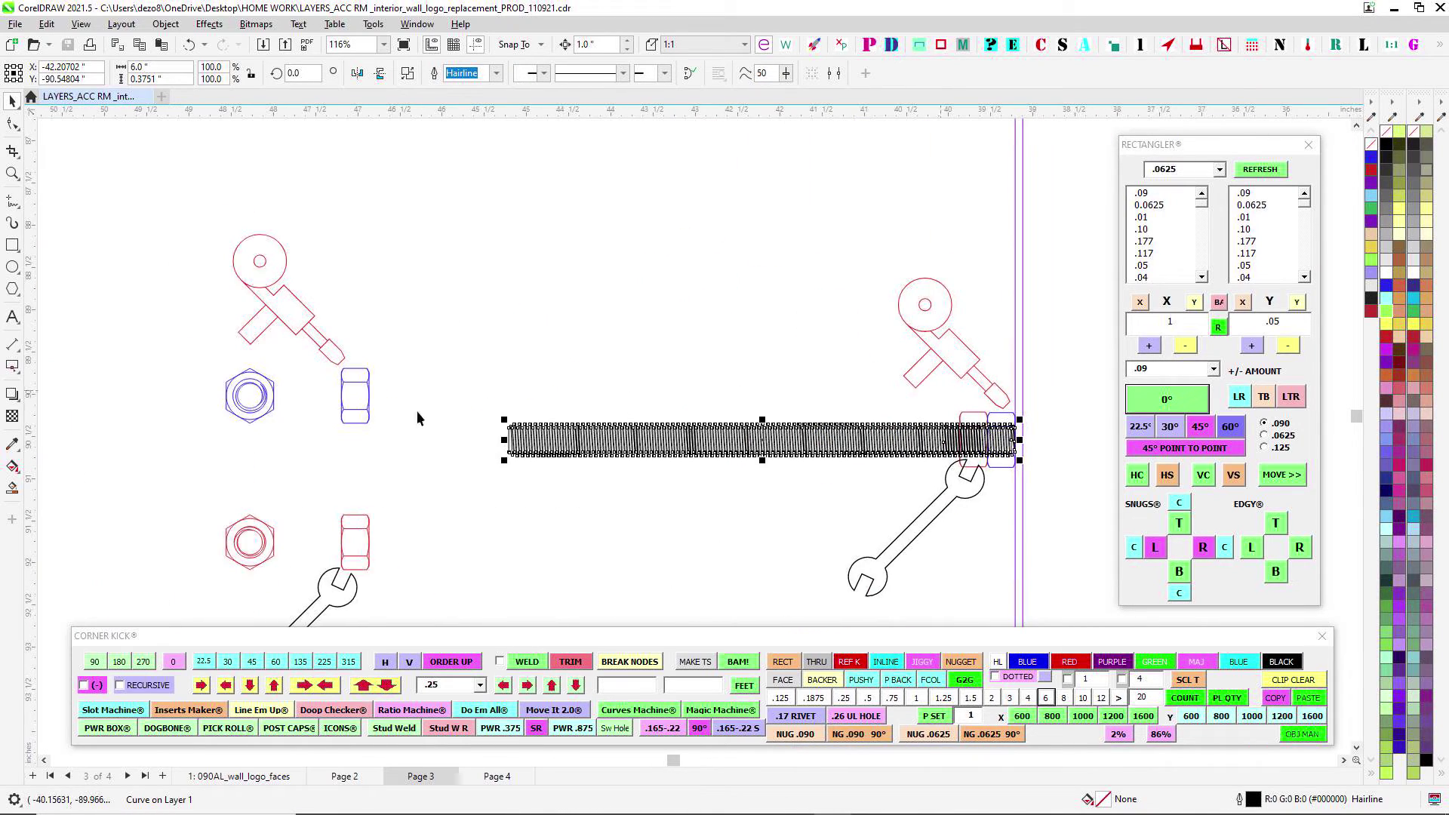
scroll(447, 542, up, 3)
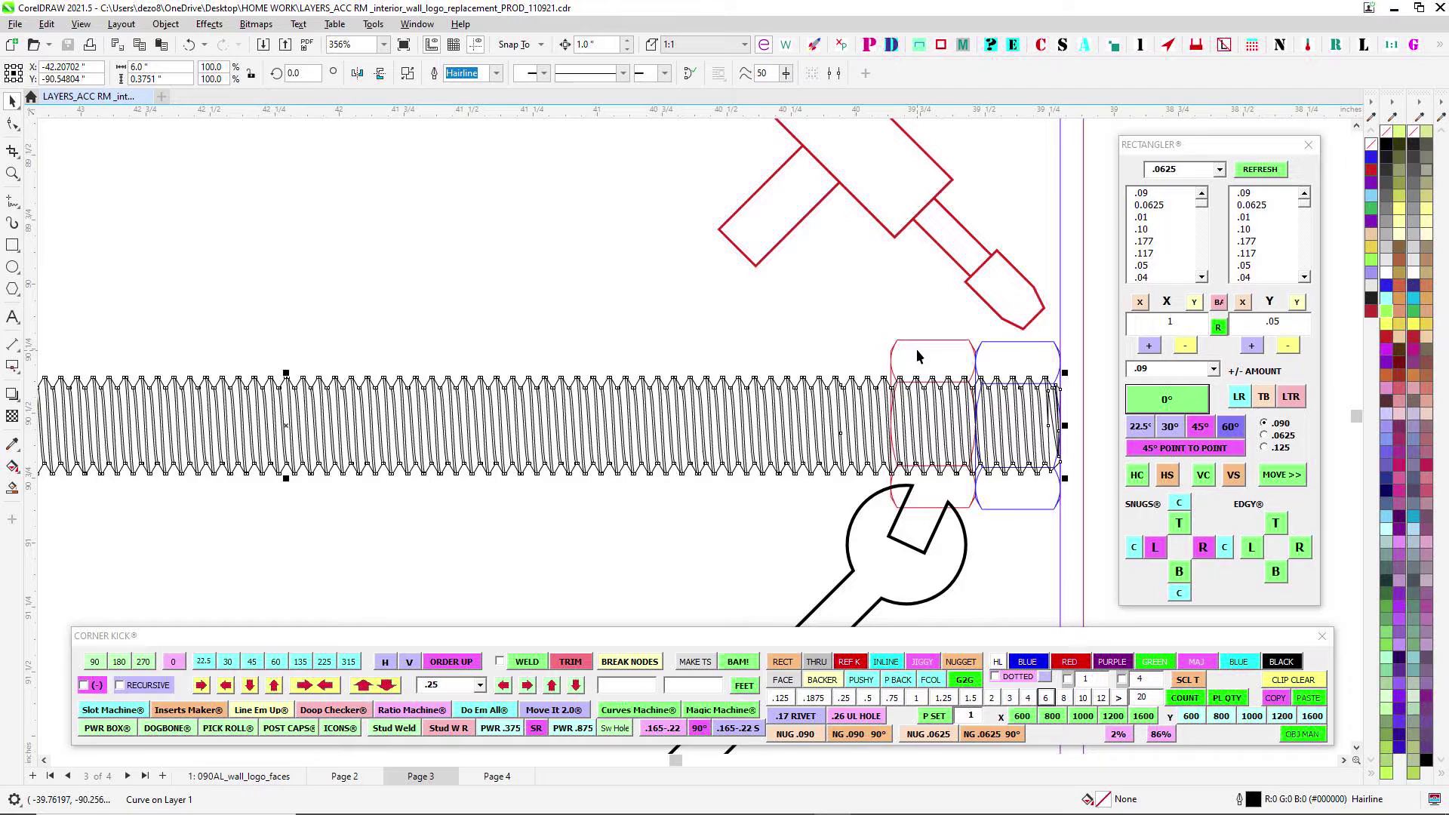
scroll(957, 366, up, 1)
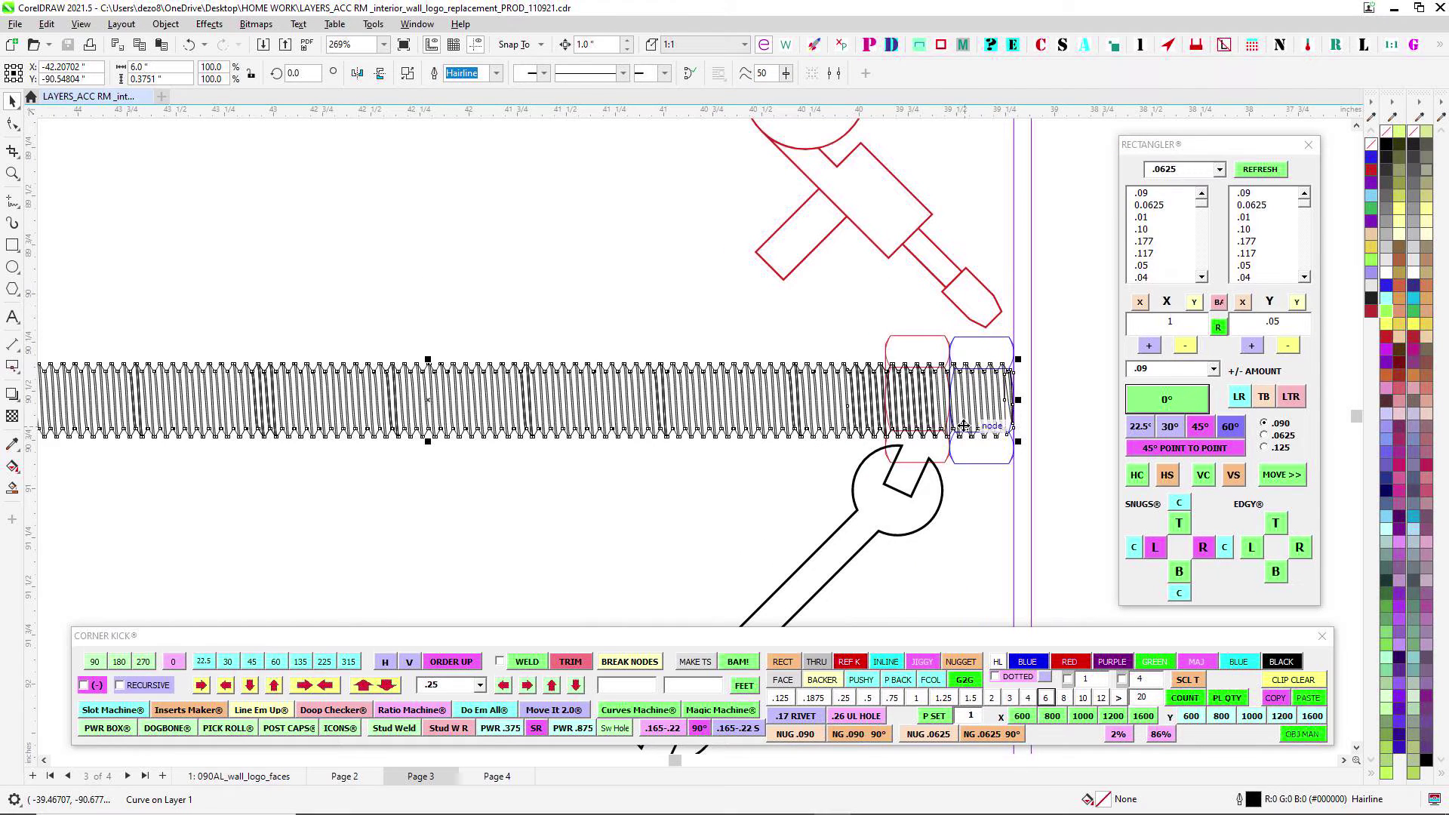
scroll(879, 366, up, 2)
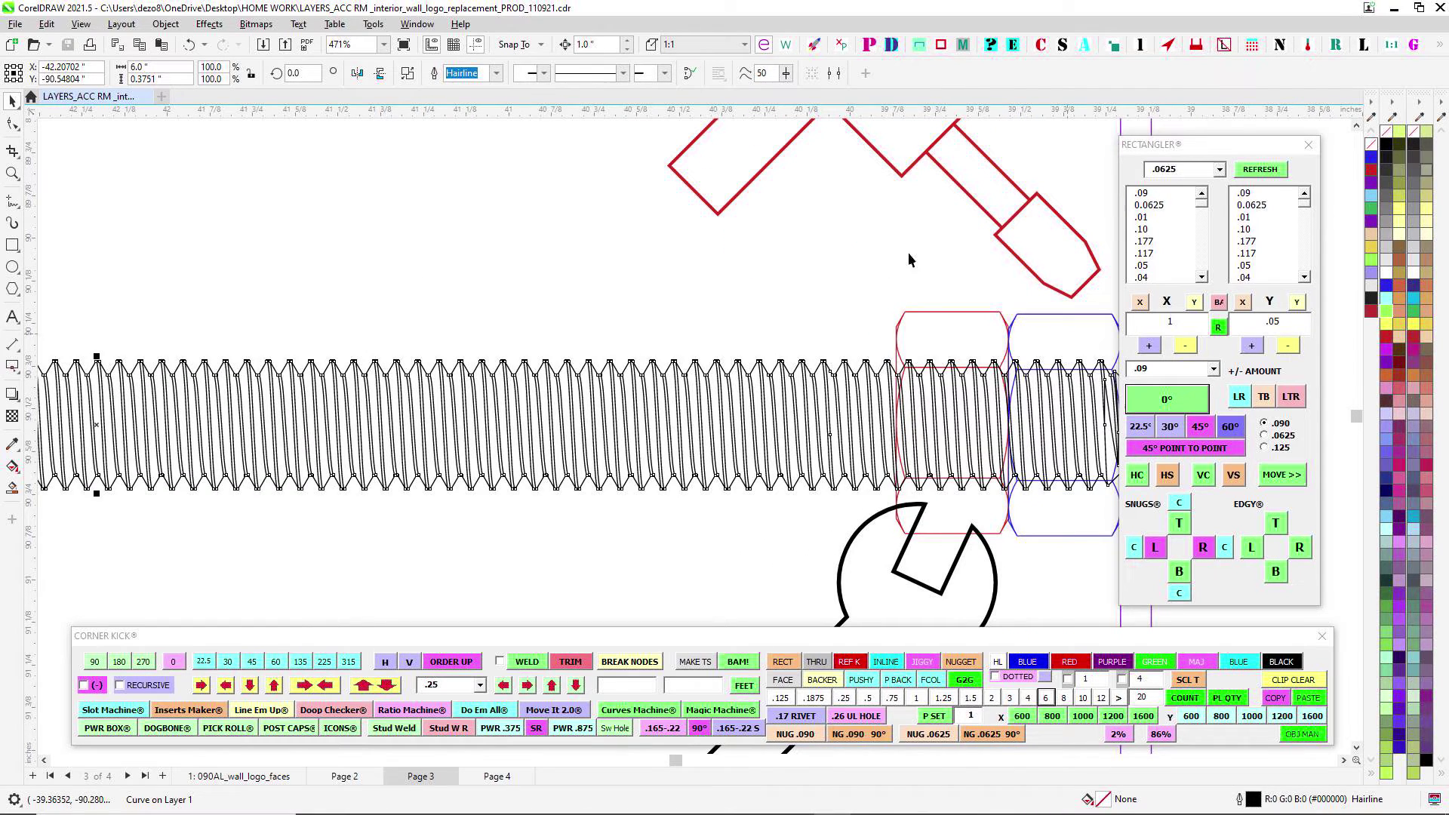
Deselect the threaded stud and inspect the blue nut against the back of the face
key(Escape)
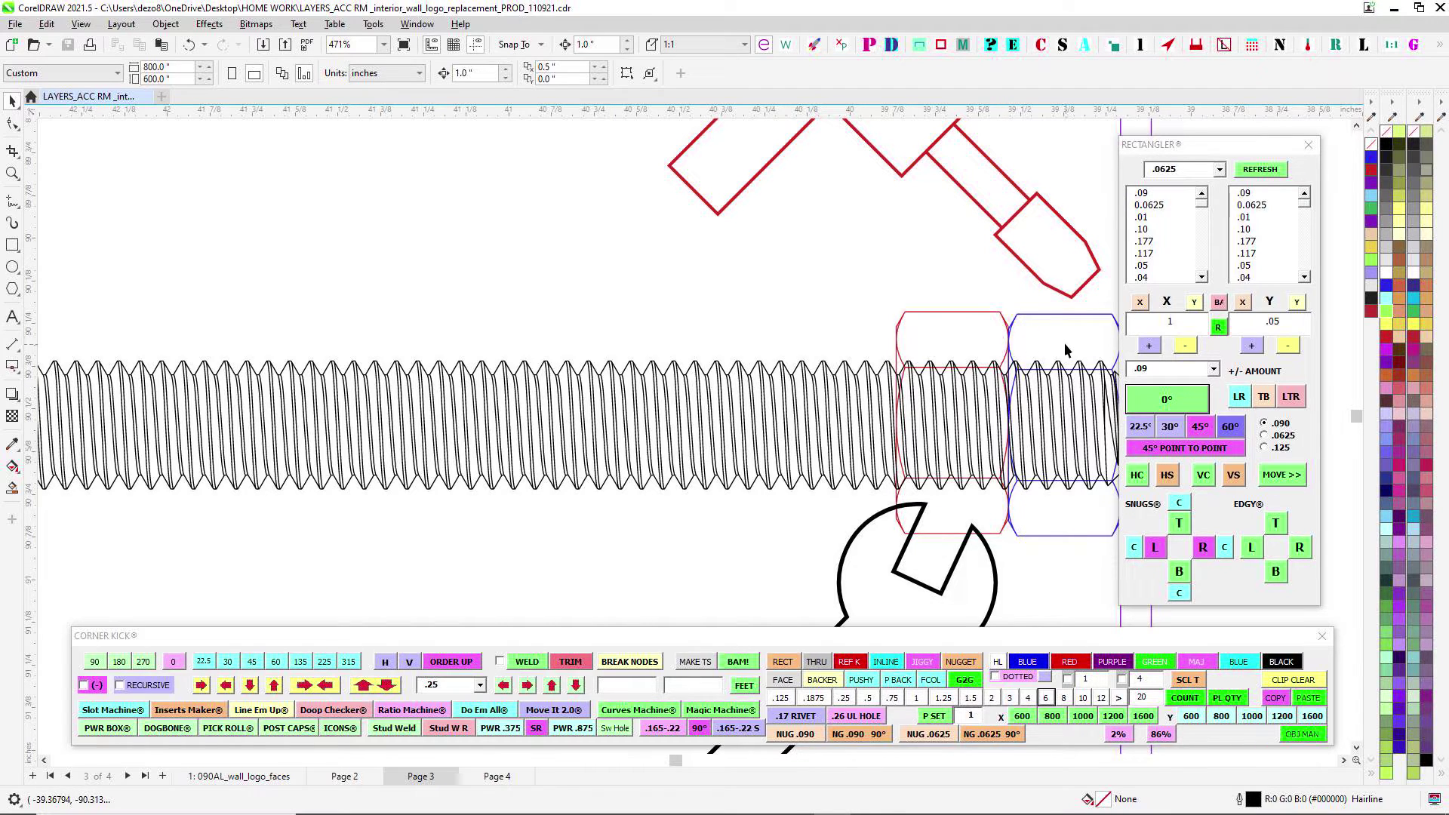
drag(1064, 350, 640, 391)
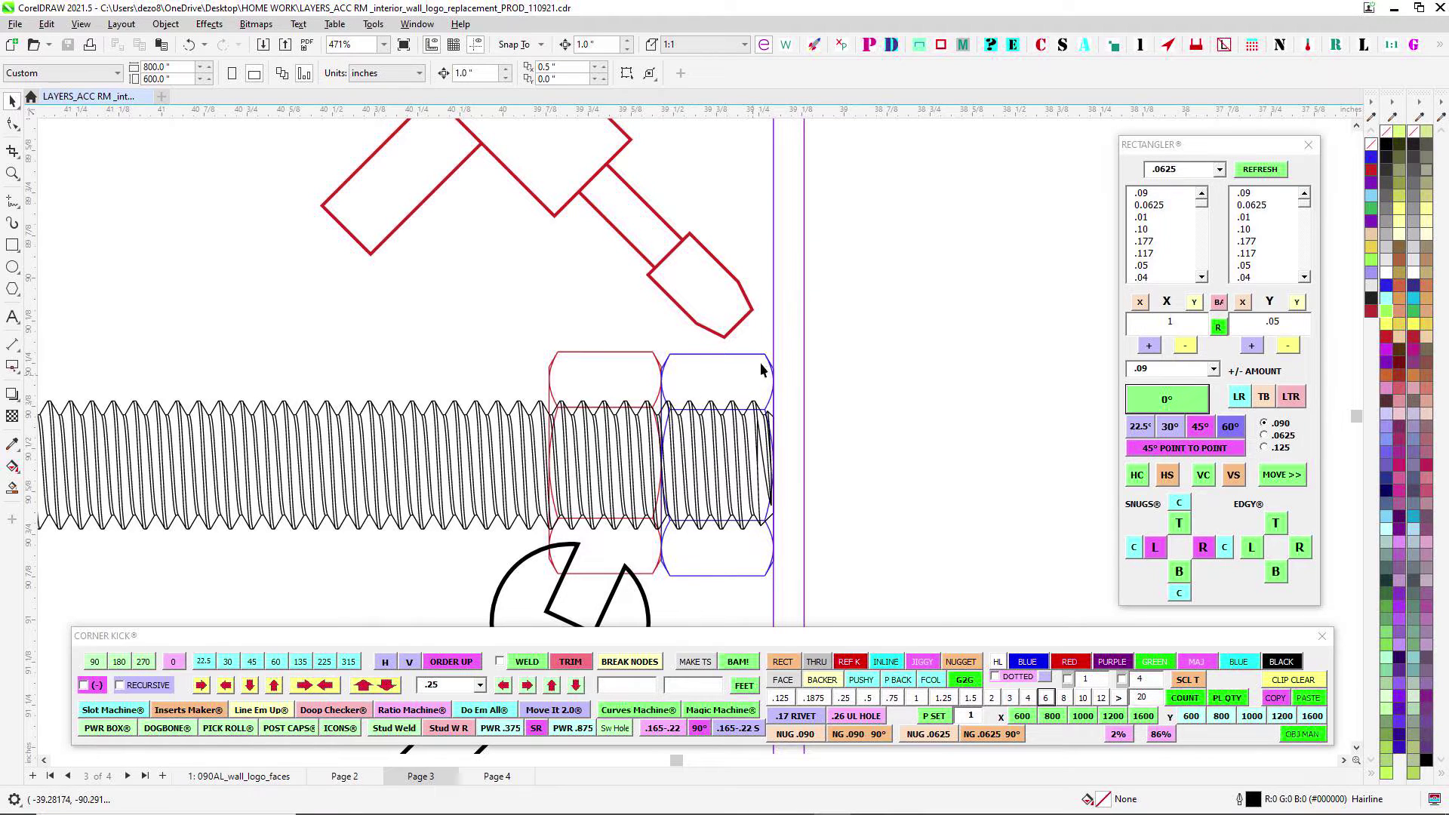
scroll(845, 347, down, 10)
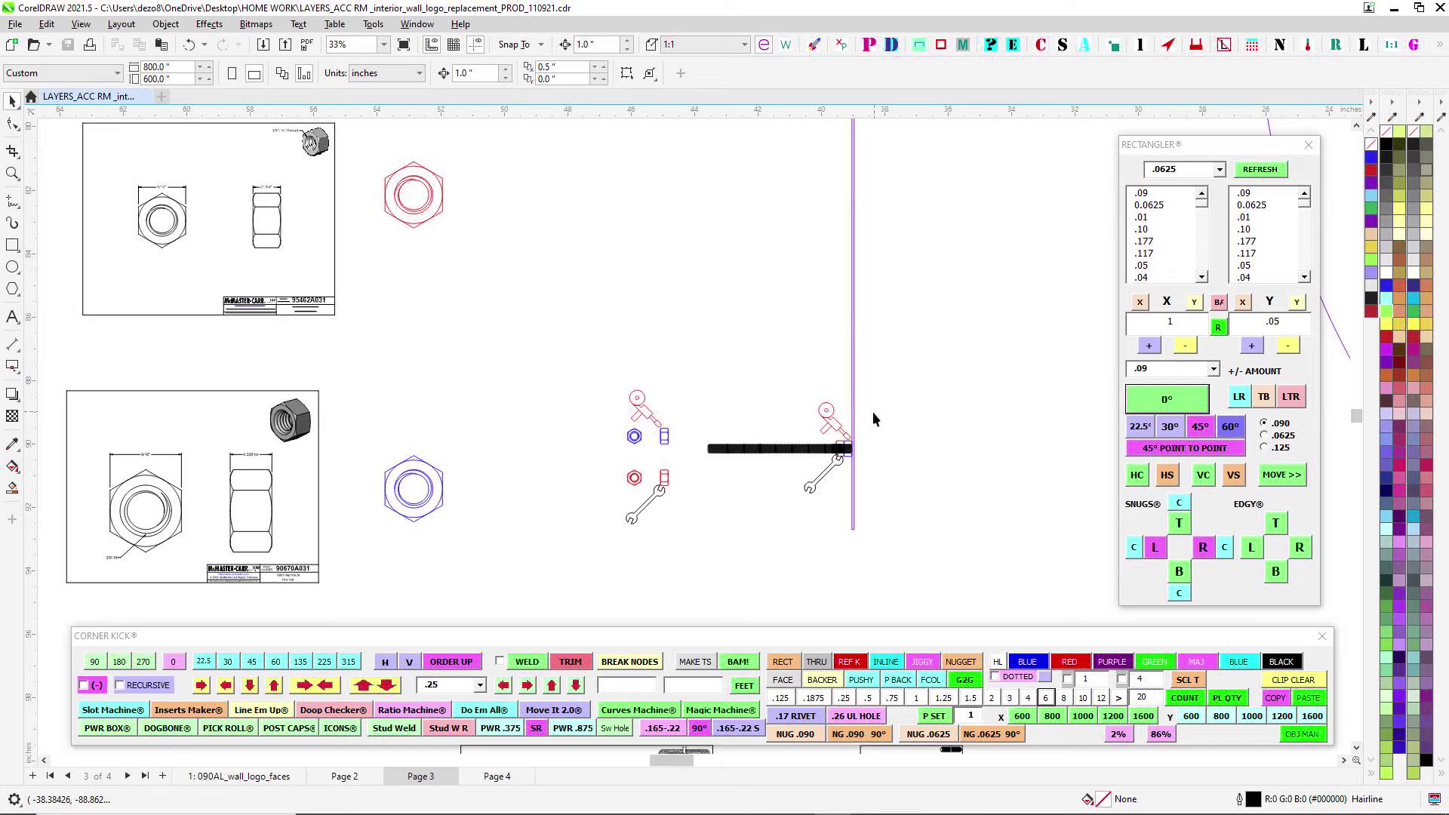
Select the return strip at the upper end of the side-view face, below the .050 - 1" label
scroll(461, 462, up, 2)
scroll(421, 493, down, 3)
drag(616, 392, 559, 480)
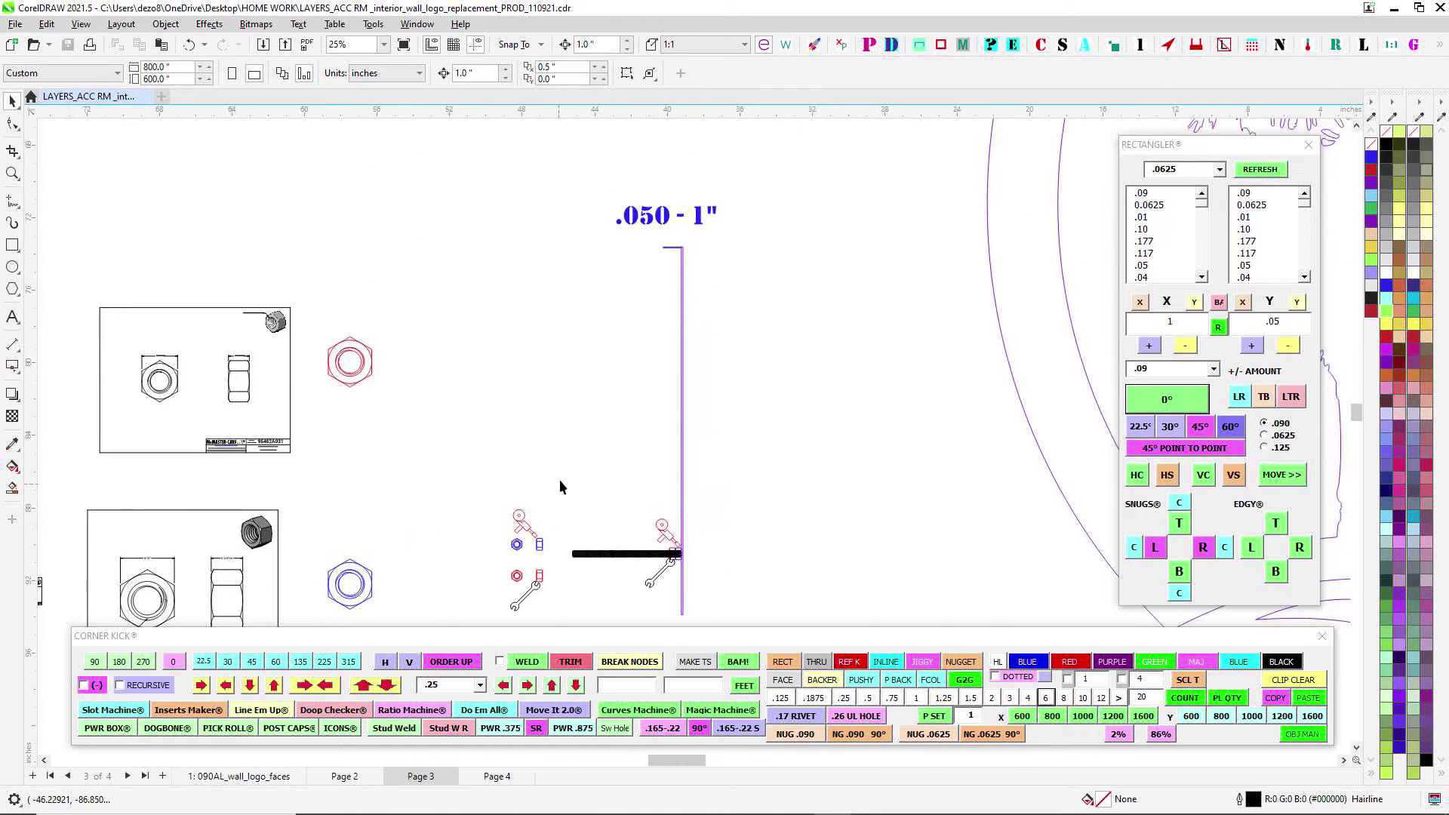
scroll(559, 478, down, 1)
drag(640, 348, 535, 438)
scroll(537, 375, up, 6)
drag(449, 393, 817, 491)
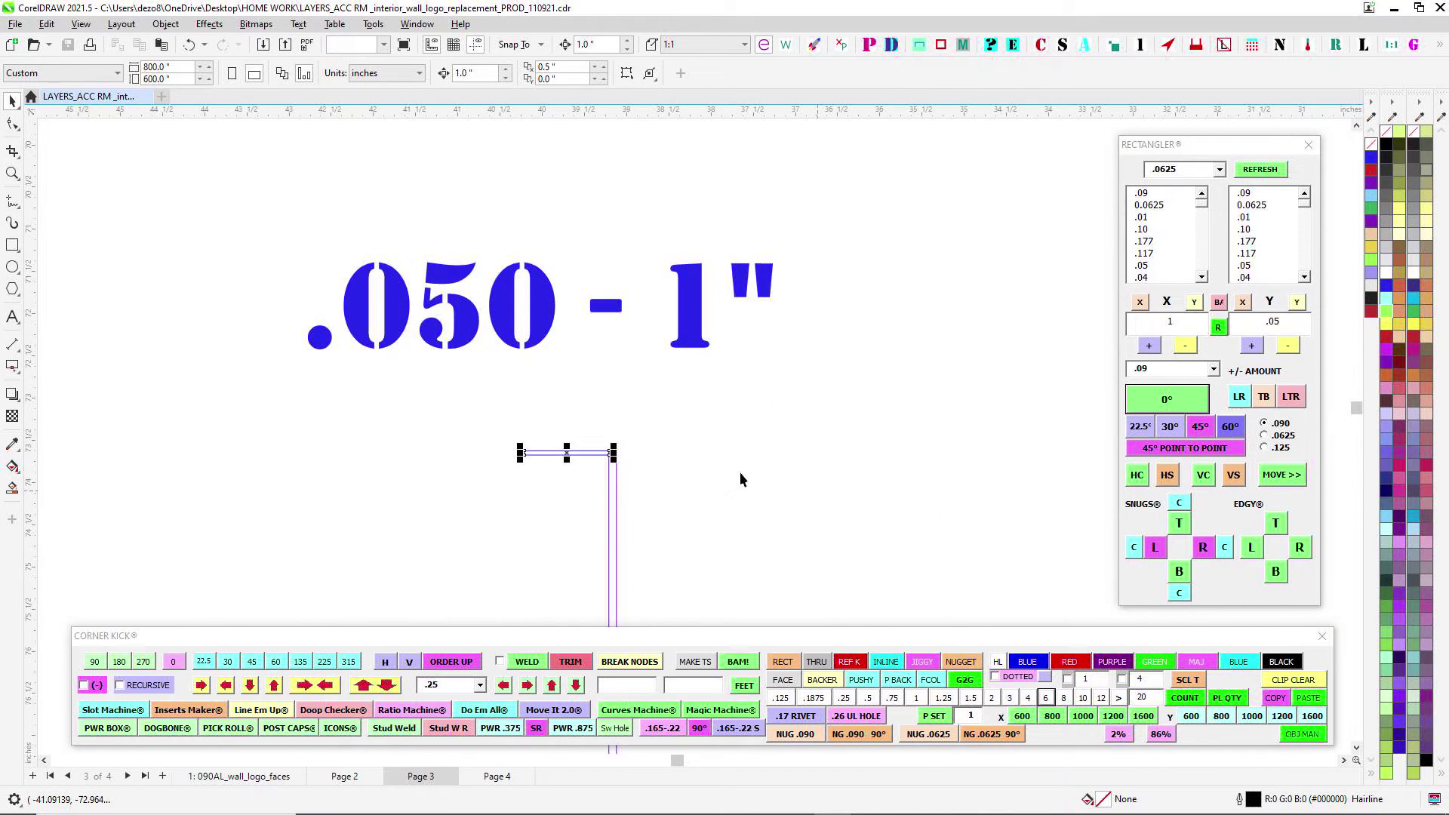
Locate the return strip layout on the page and read its 050 aluminum, 1" depth strip note
scroll(739, 480, down, 9)
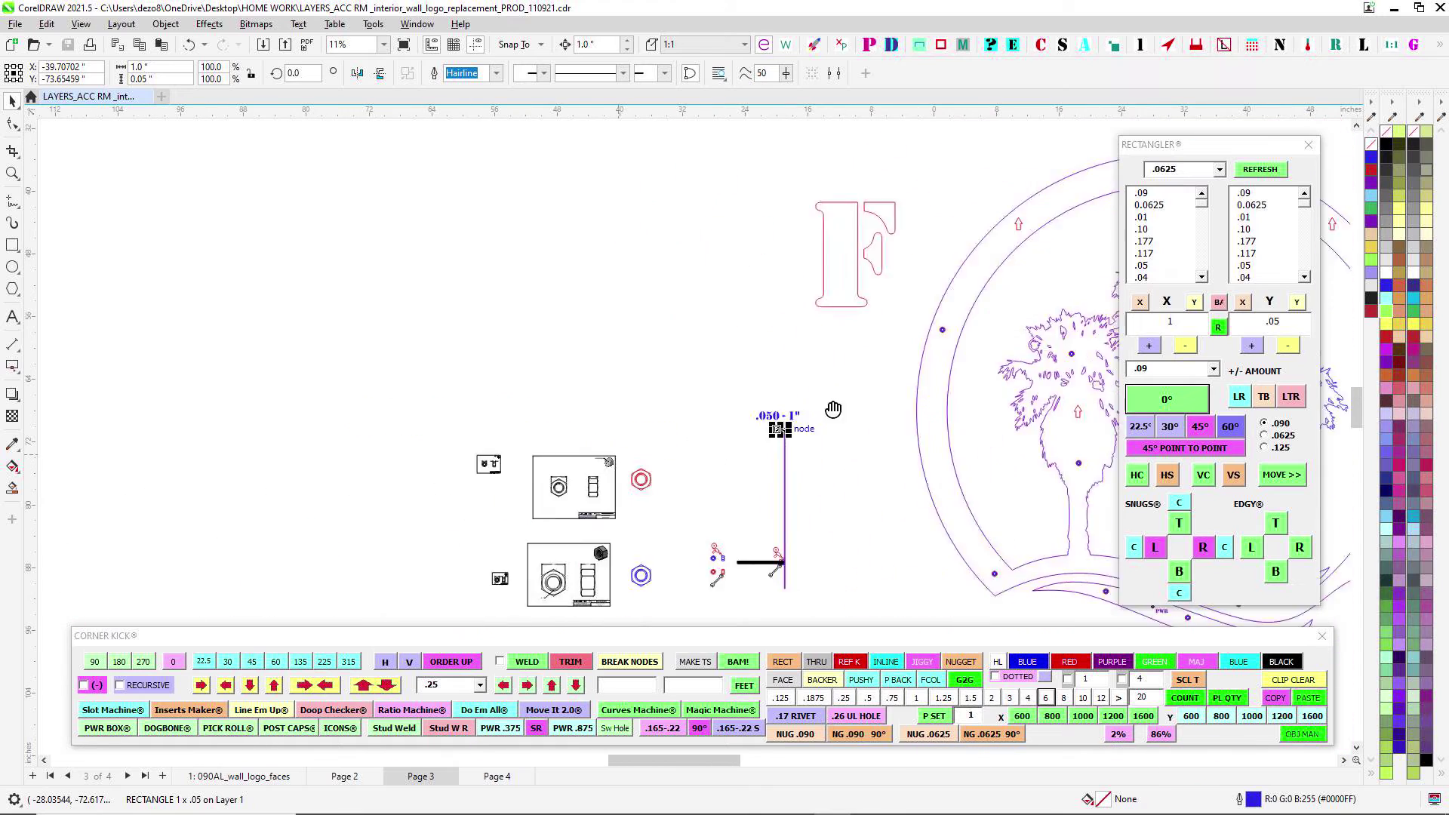
drag(630, 458, 834, 409)
scroll(590, 340, down, 1)
drag(263, 263, 616, 445)
drag(169, 285, 545, 317)
scroll(504, 203, up, 1)
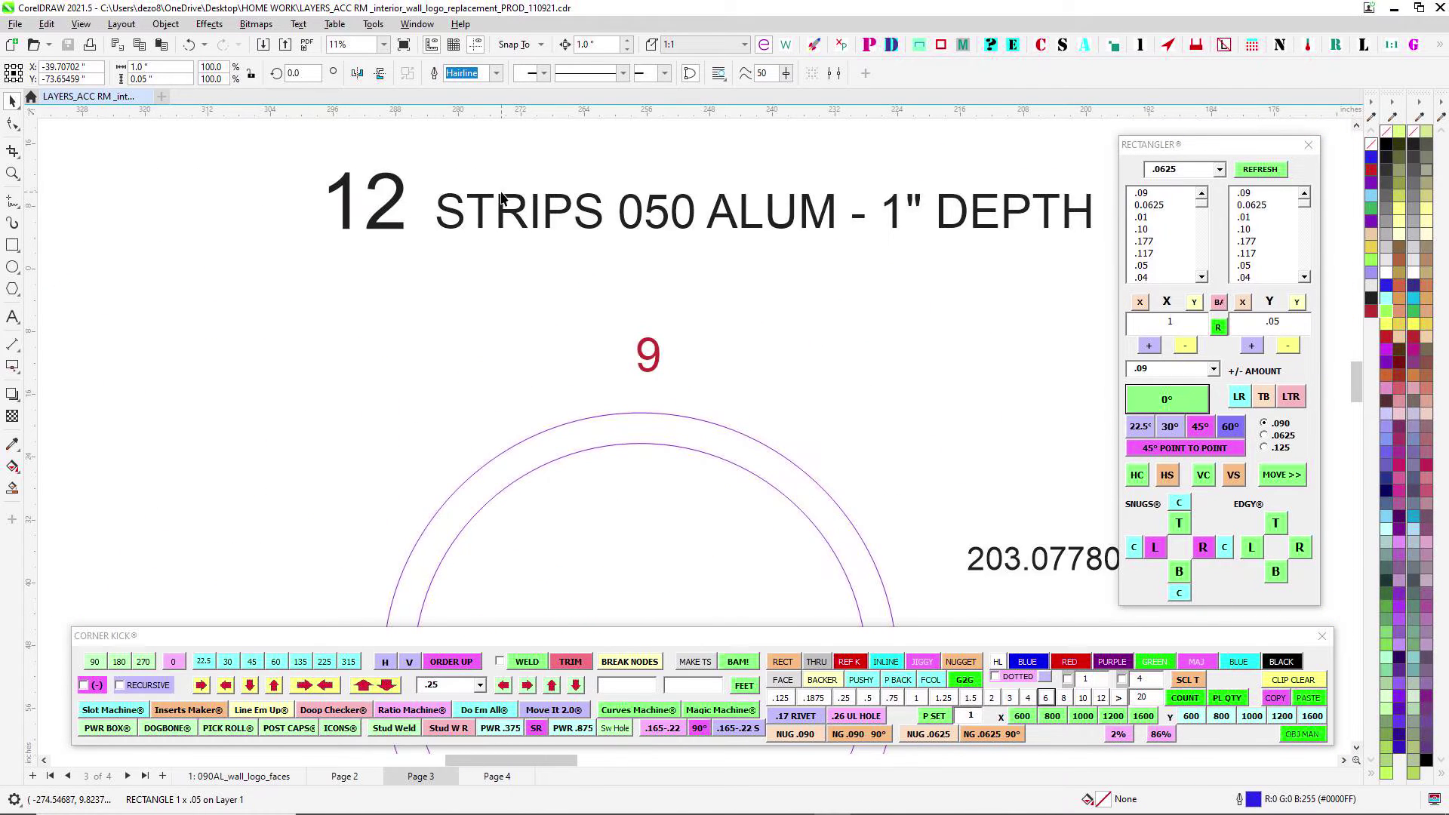
scroll(500, 199, up, 1)
drag(403, 202, 346, 265)
drag(924, 236, 873, 268)
Examine the ring and lower swoosh return outlines with their quantities and length figures, including the open ends of the inner ring
scroll(806, 330, down, 5)
drag(690, 428, 622, 202)
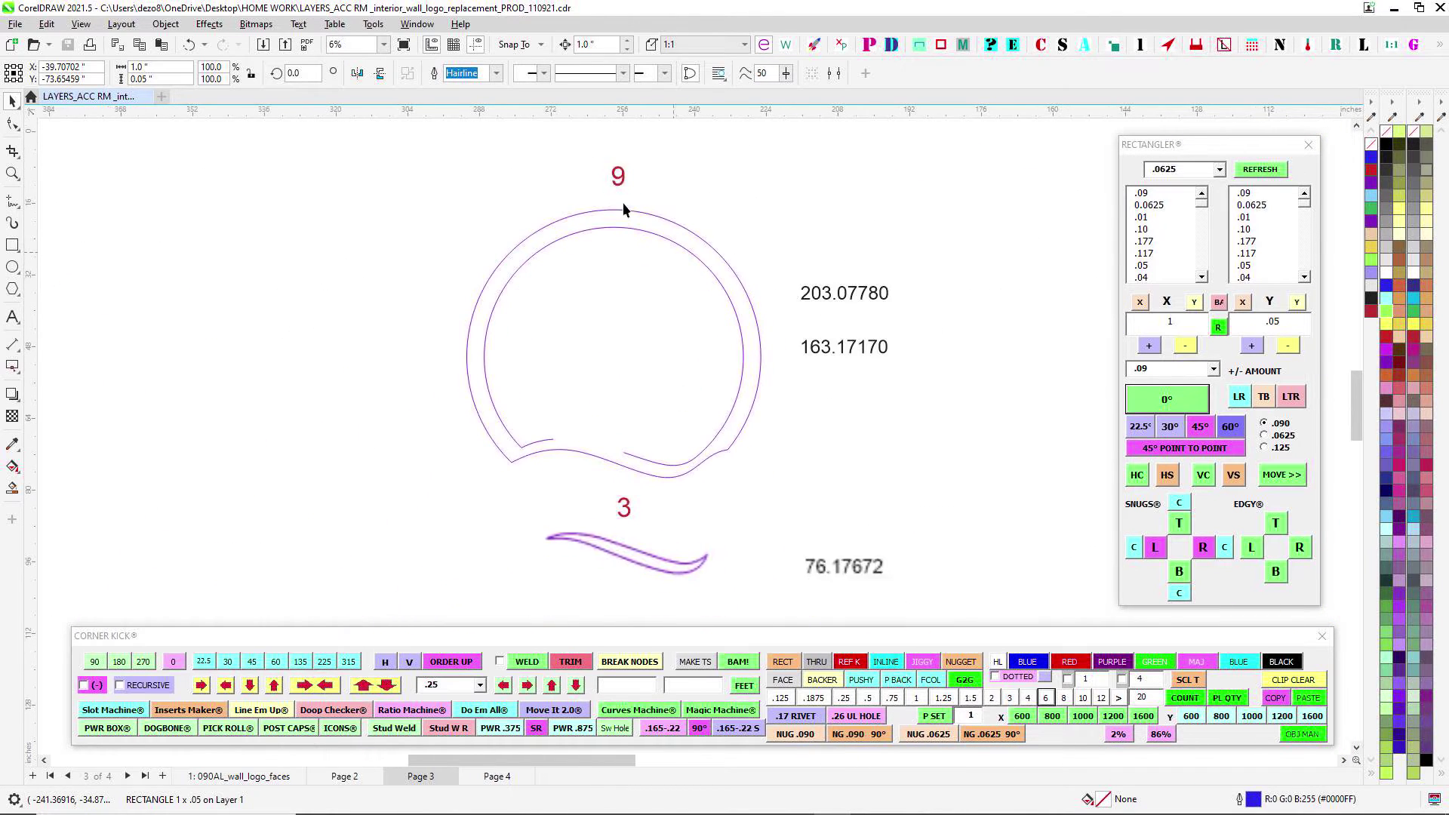
scroll(640, 584, up, 3)
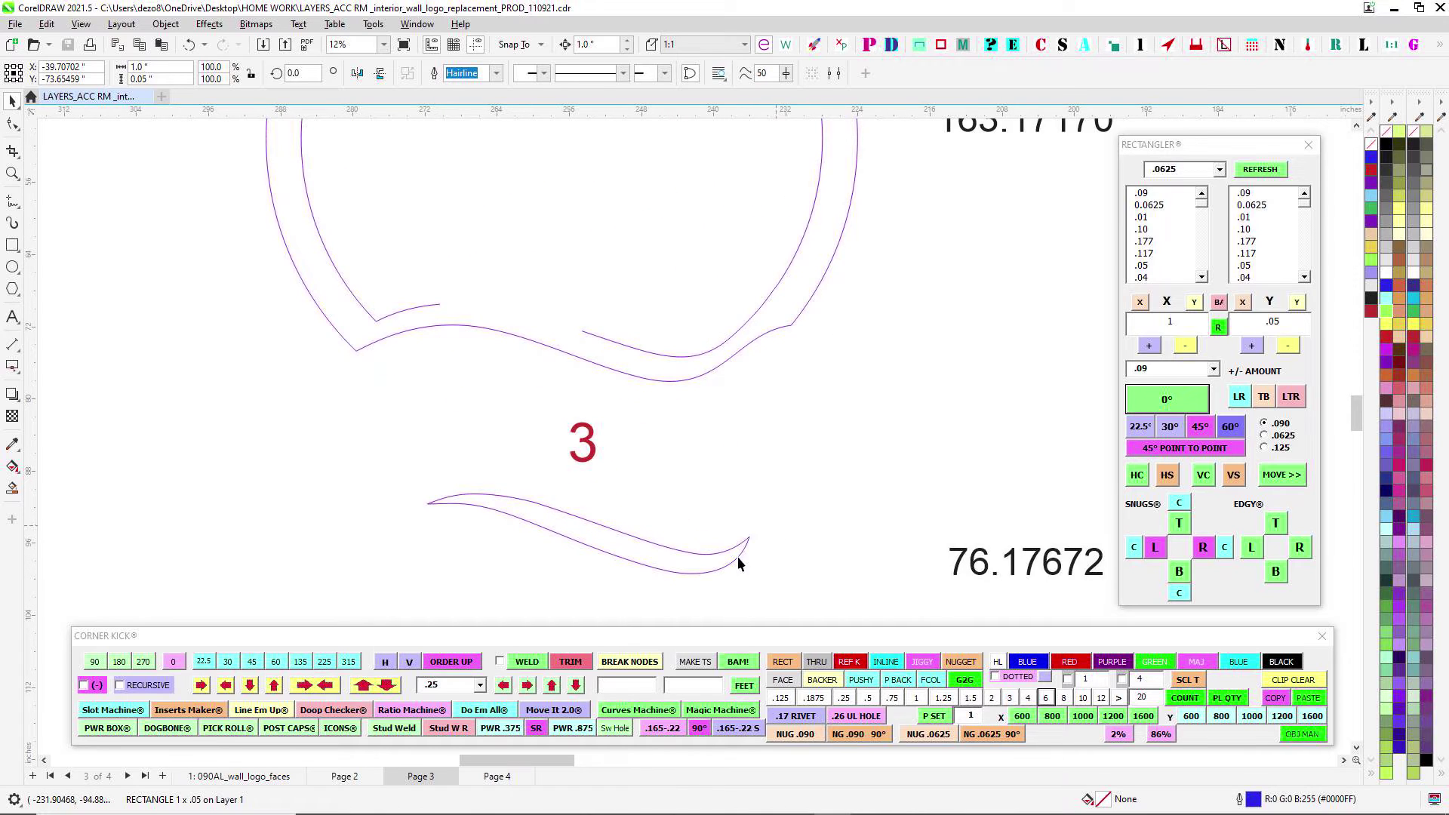
scroll(638, 489, down, 3)
scroll(661, 460, up, 3)
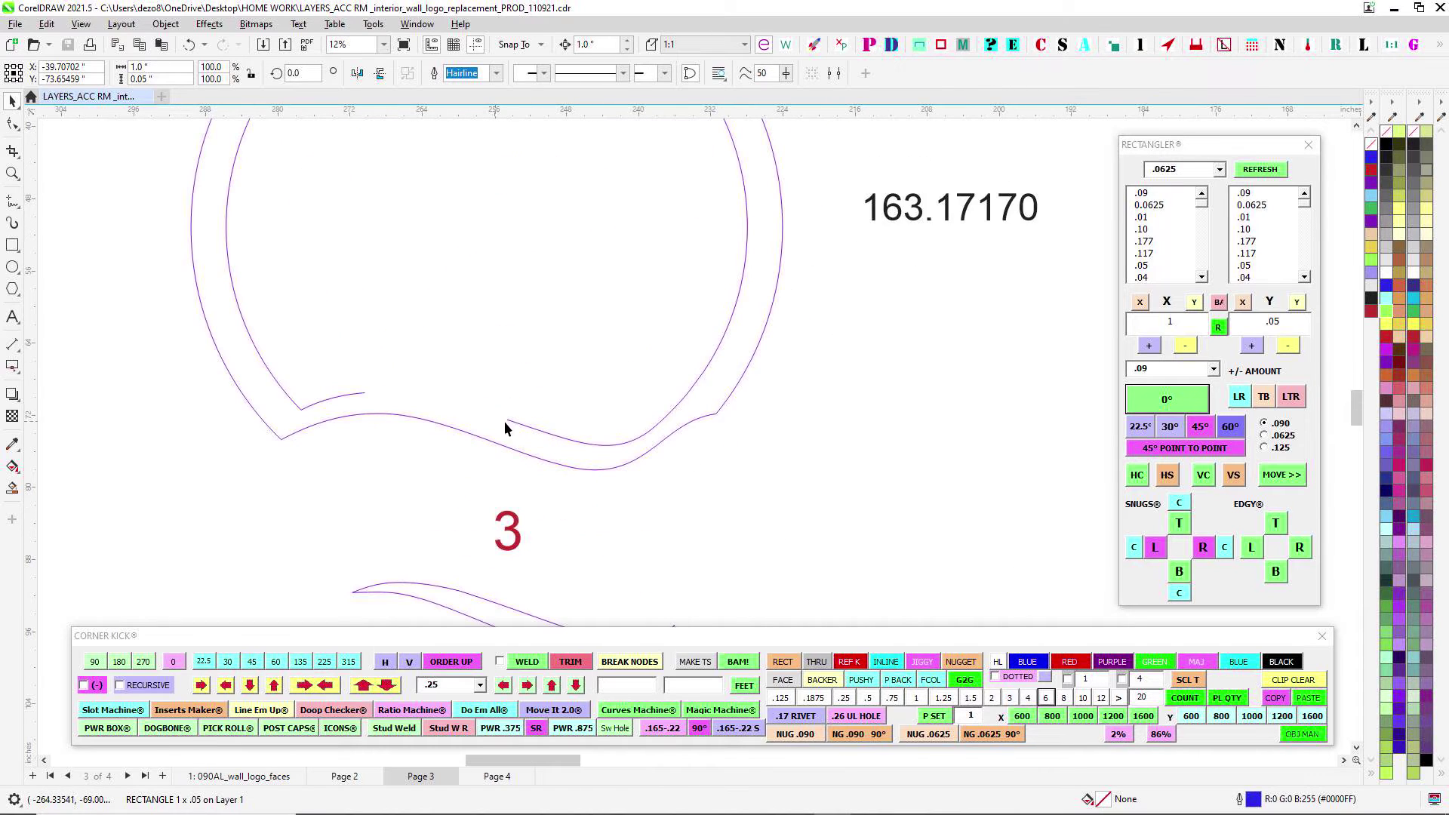
scroll(558, 421, down, 3)
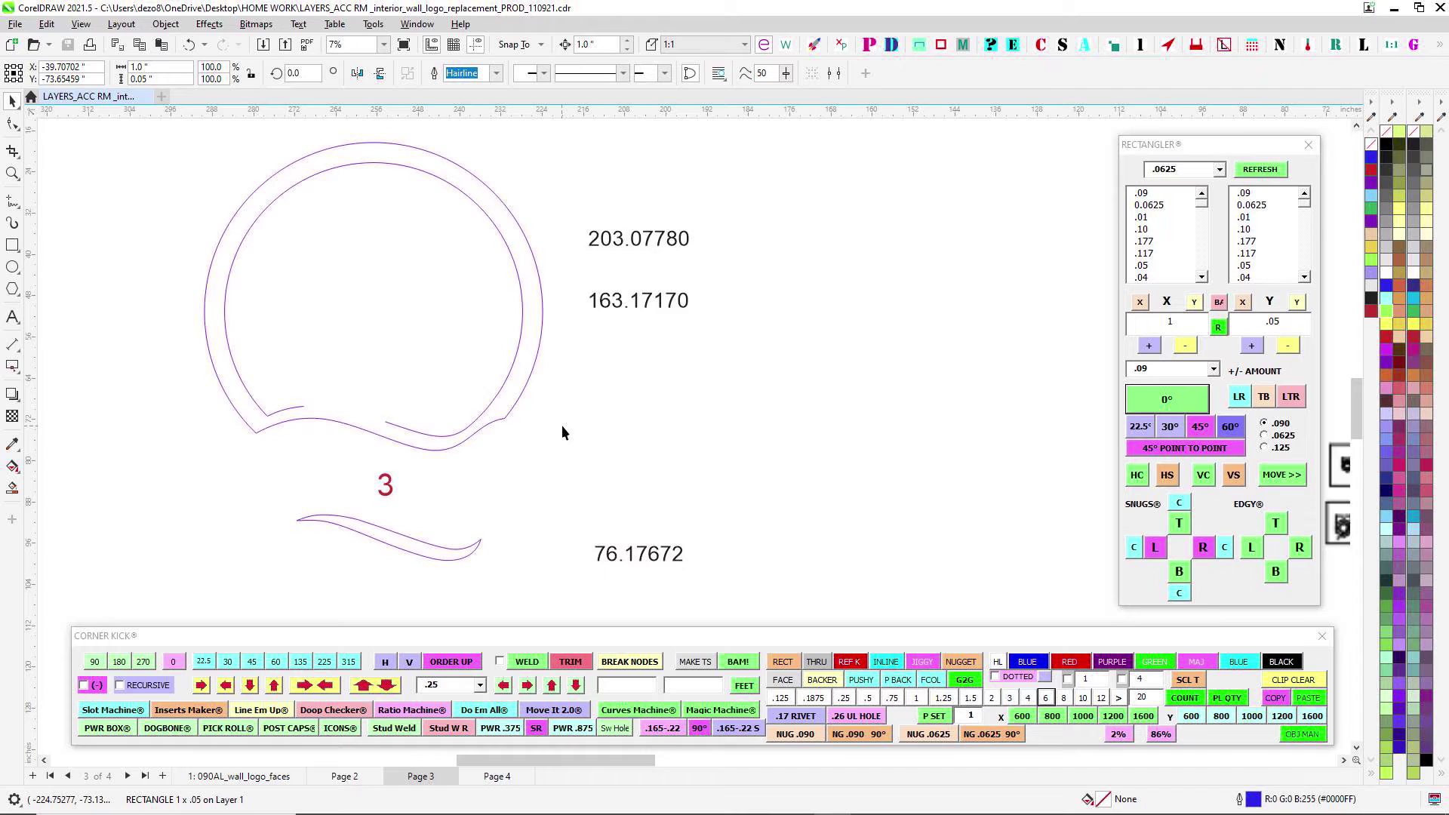
Inspect the lower part of the front-view logo face, including the PWR holes and the base of the blue palm tree
scroll(341, 217, down, 1)
drag(777, 333, 320, 241)
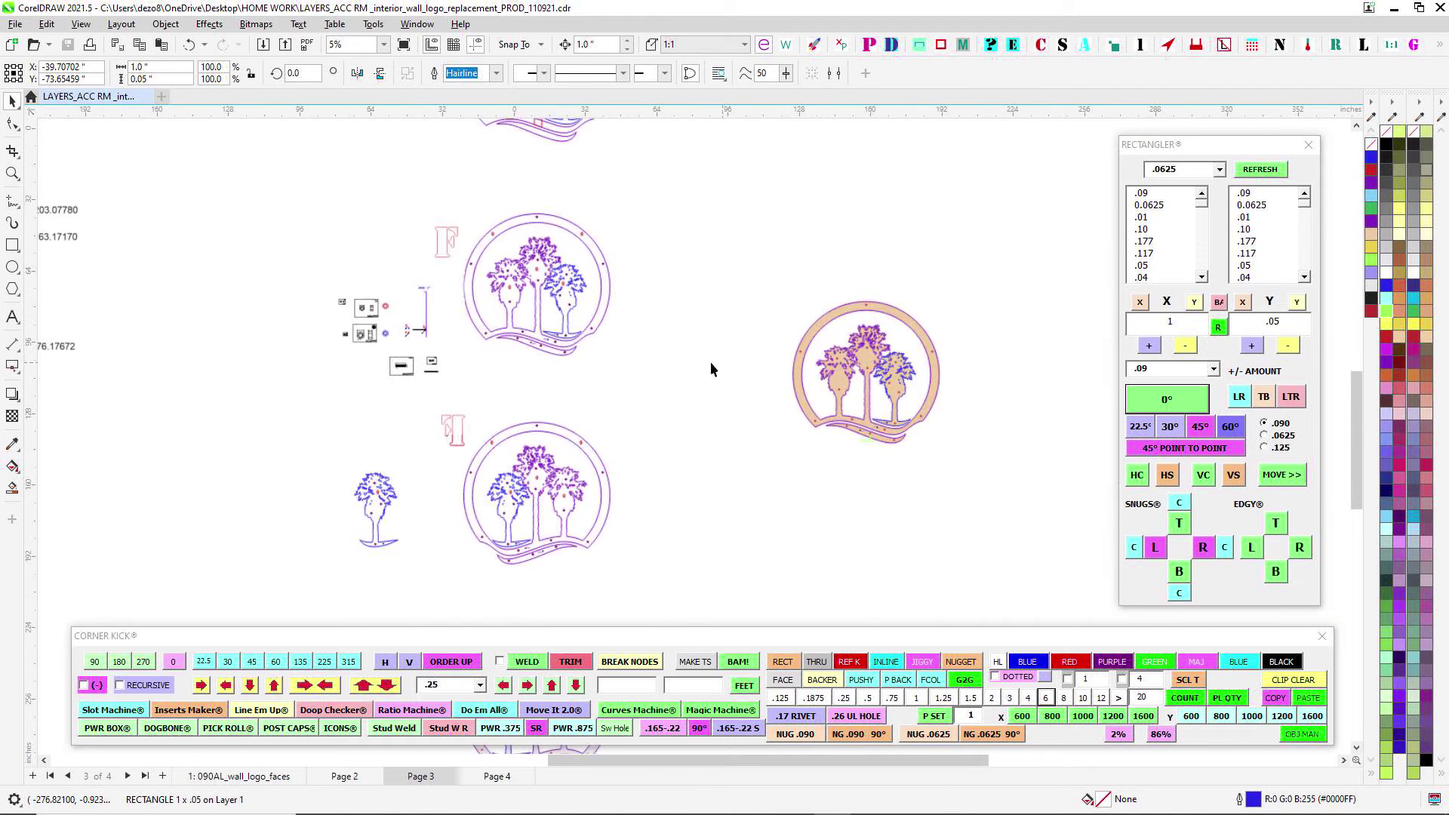
scroll(603, 340, up, 5)
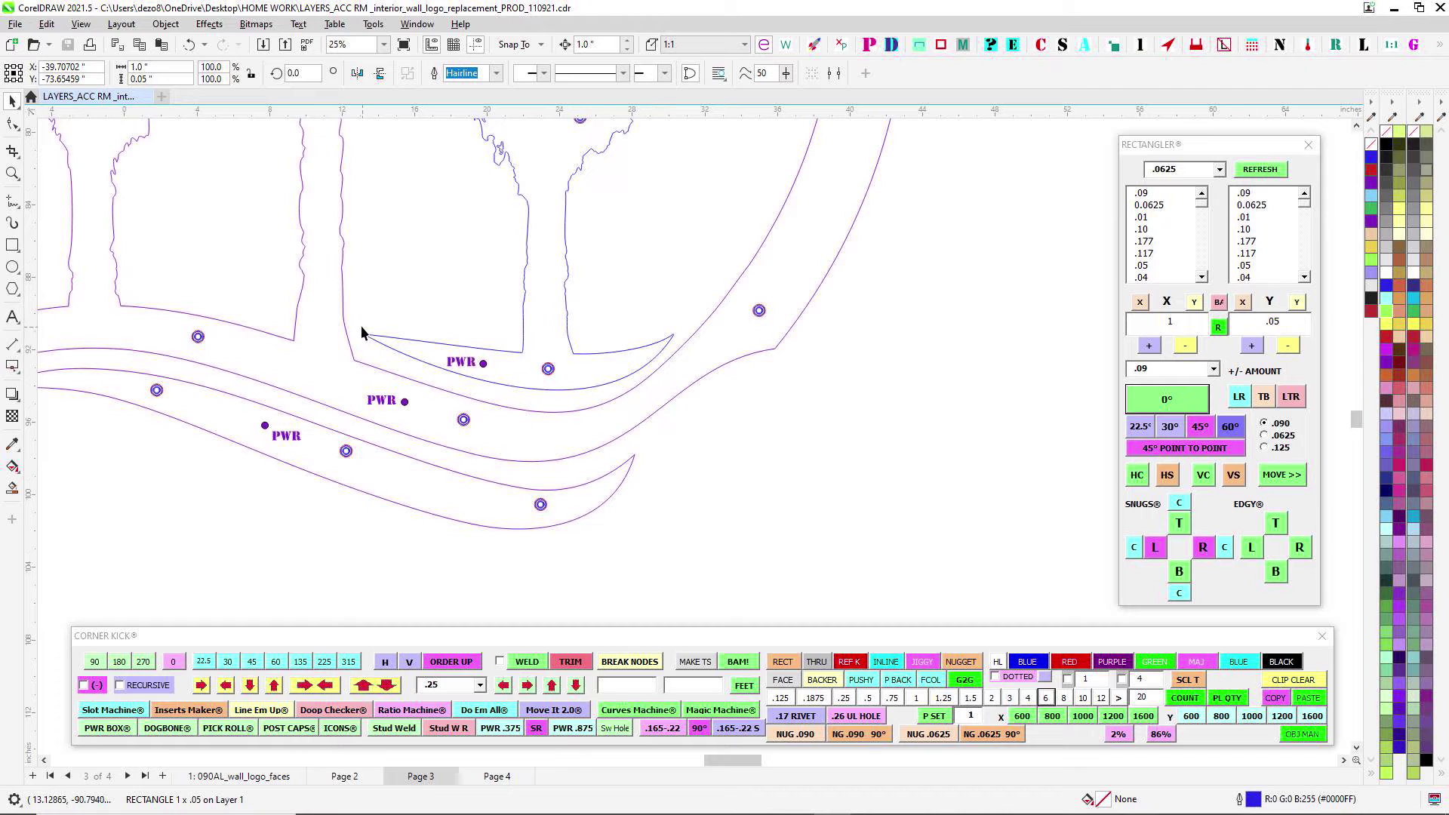
drag(688, 269, 896, 484)
scroll(896, 483, down, 2)
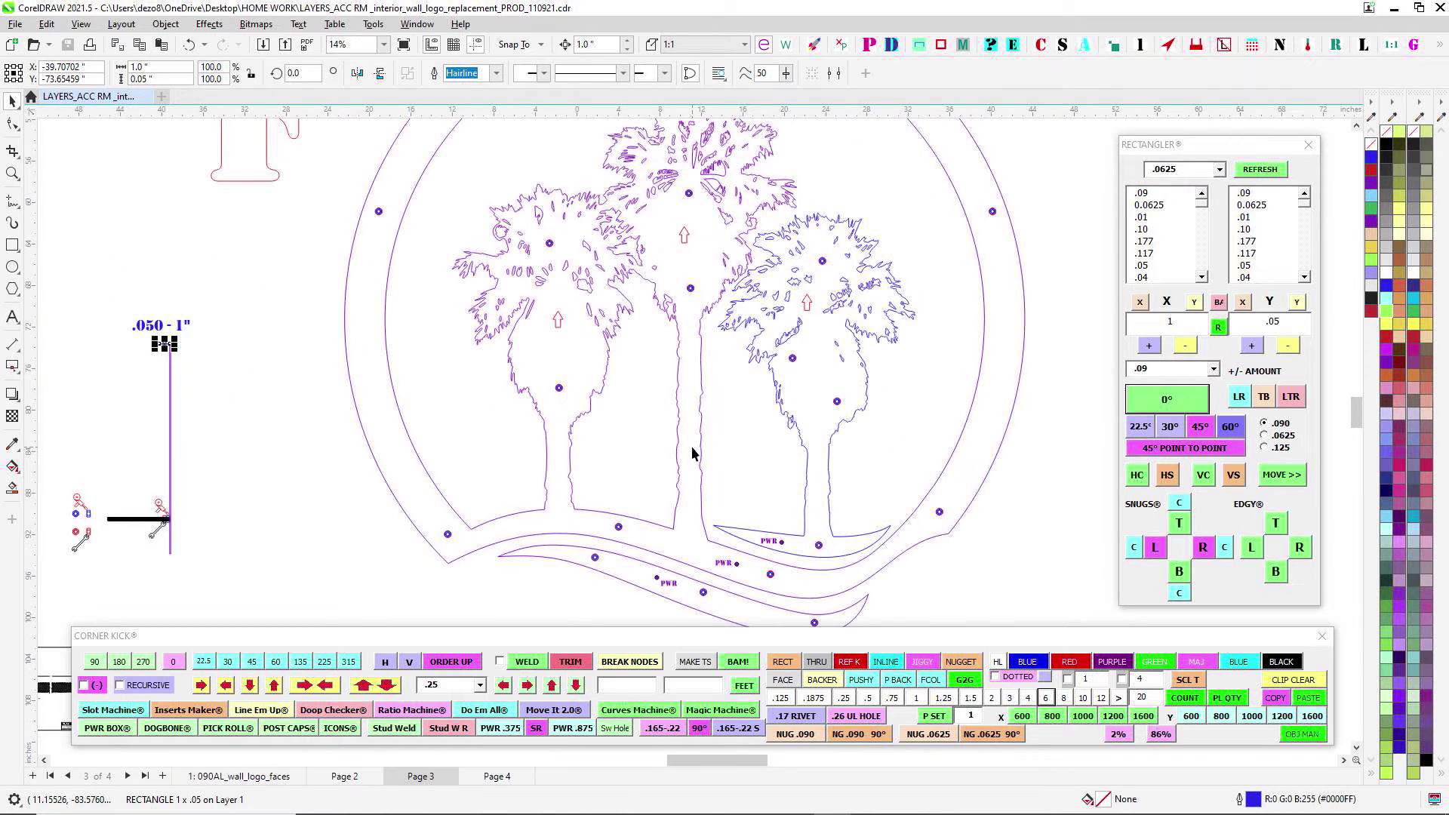
scroll(695, 468, up, 2)
scroll(720, 189, down, 3)
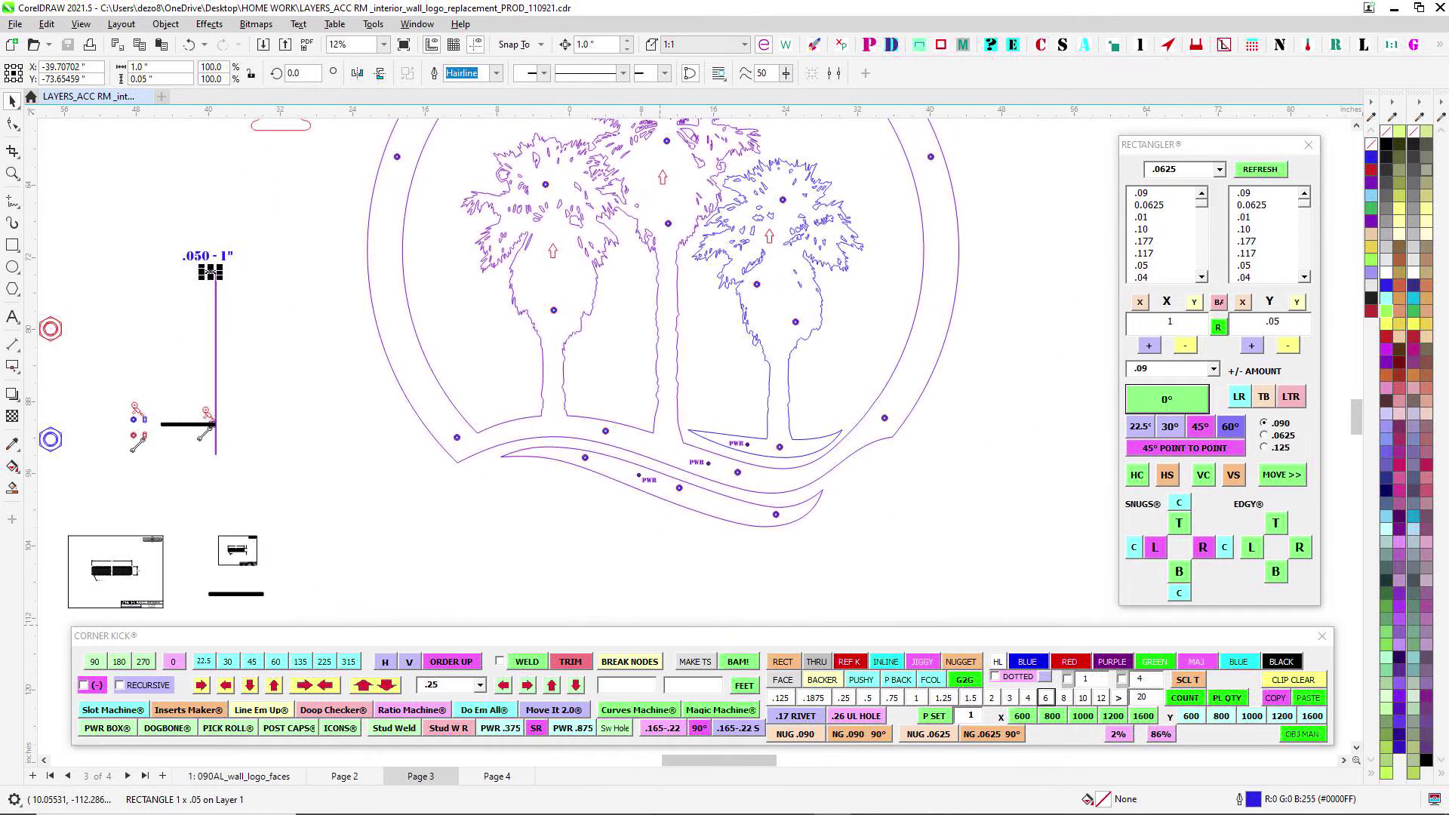
Consult Int Wall Logo_091621.pdf in Foxit PDF Reader, and return to CorelDRAW to examine the stud locations on the front-view palm trees
click(721, 809)
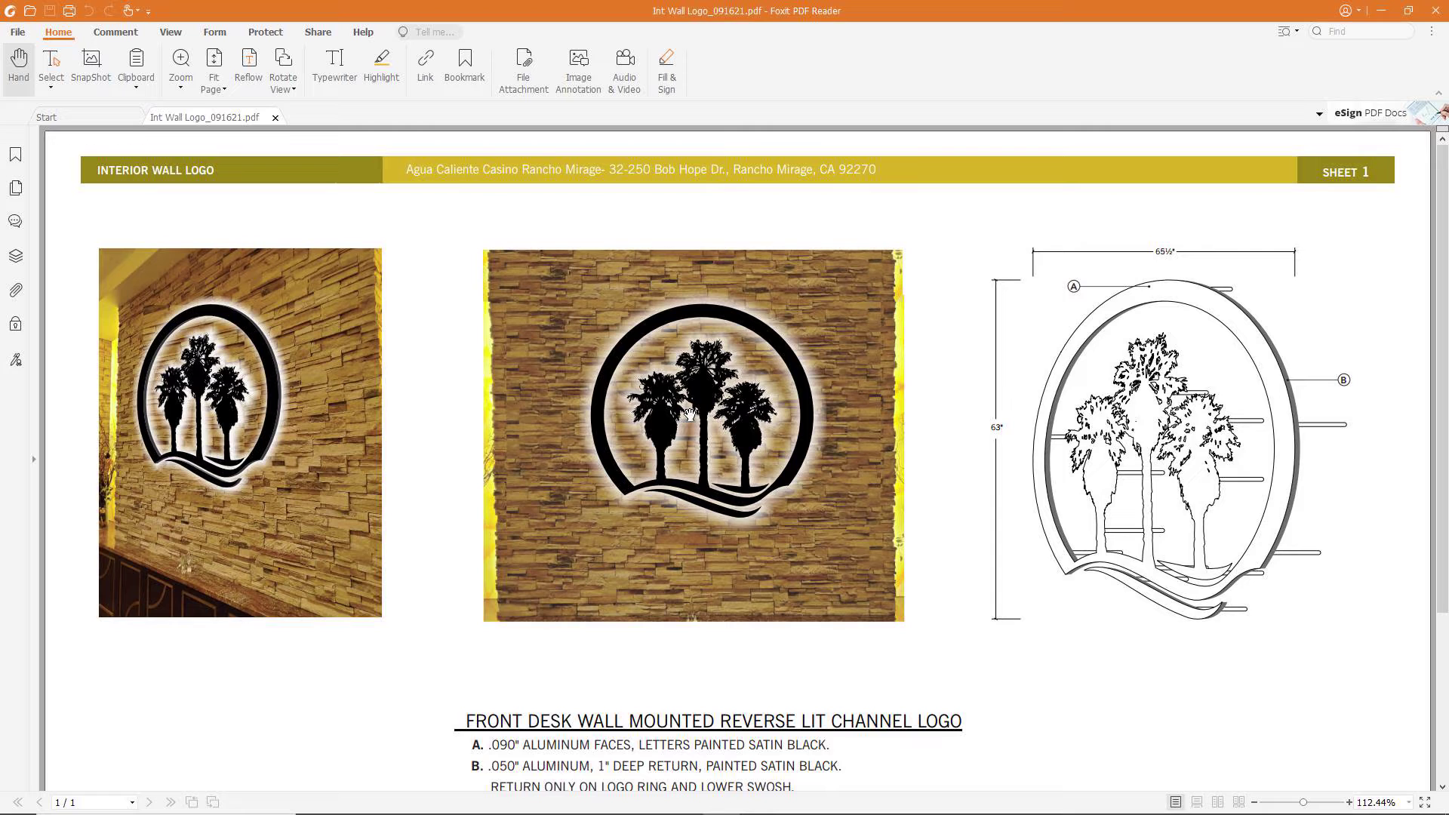
click(1381, 11)
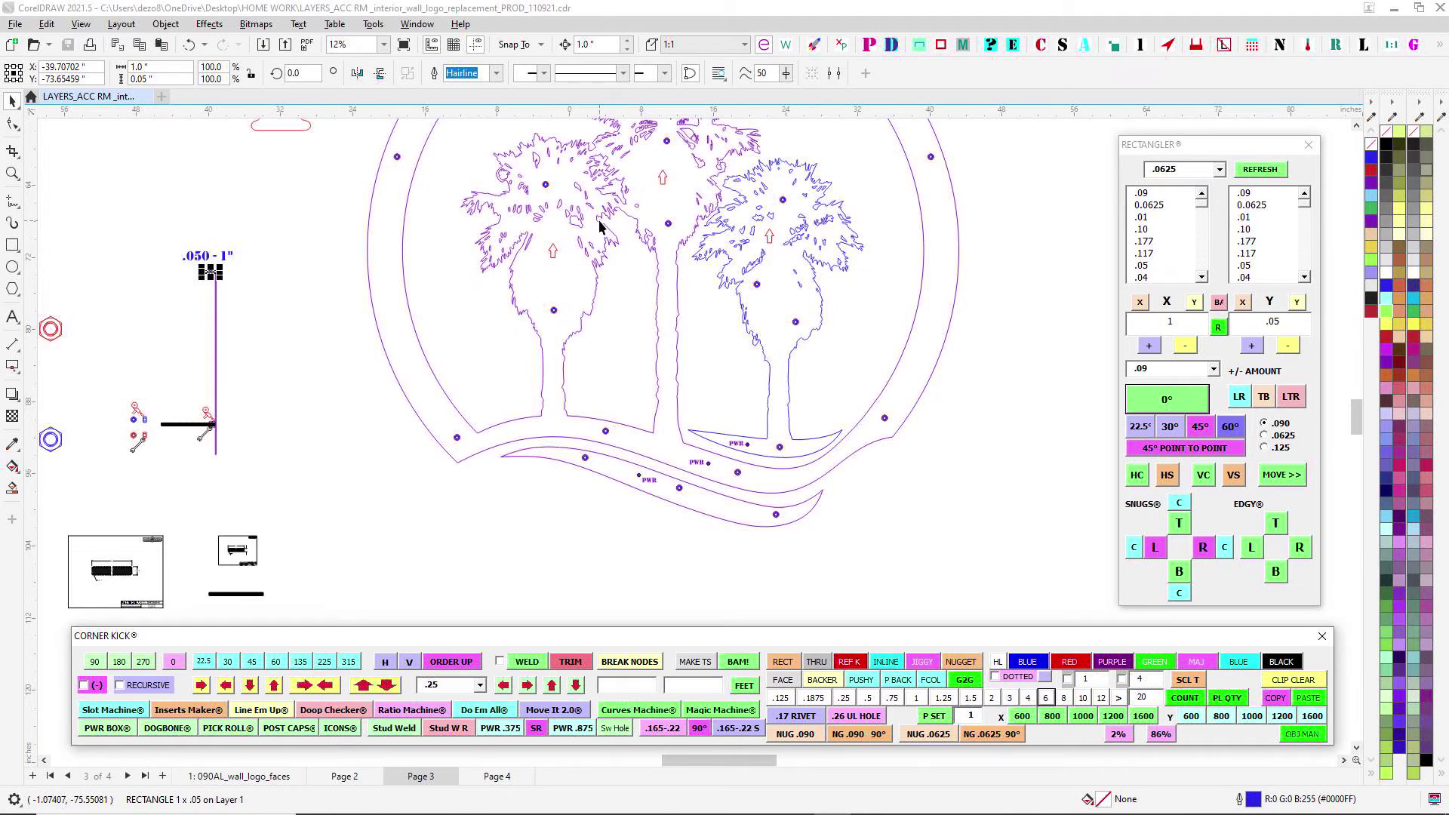
scroll(608, 271, up, 4)
scroll(618, 362, down, 2)
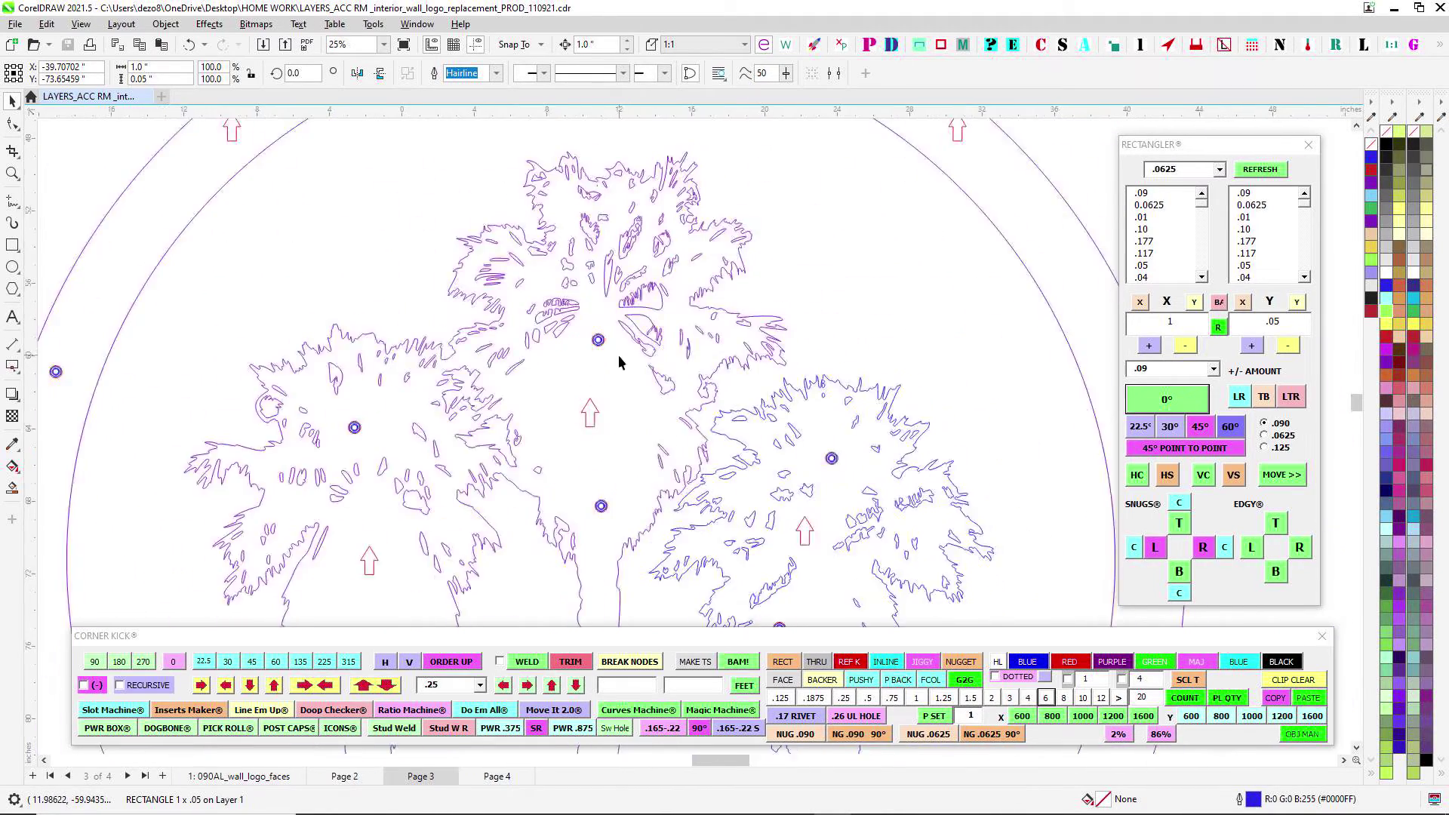
scroll(619, 362, down, 2)
scroll(450, 390, up, 3)
drag(735, 467, 559, 425)
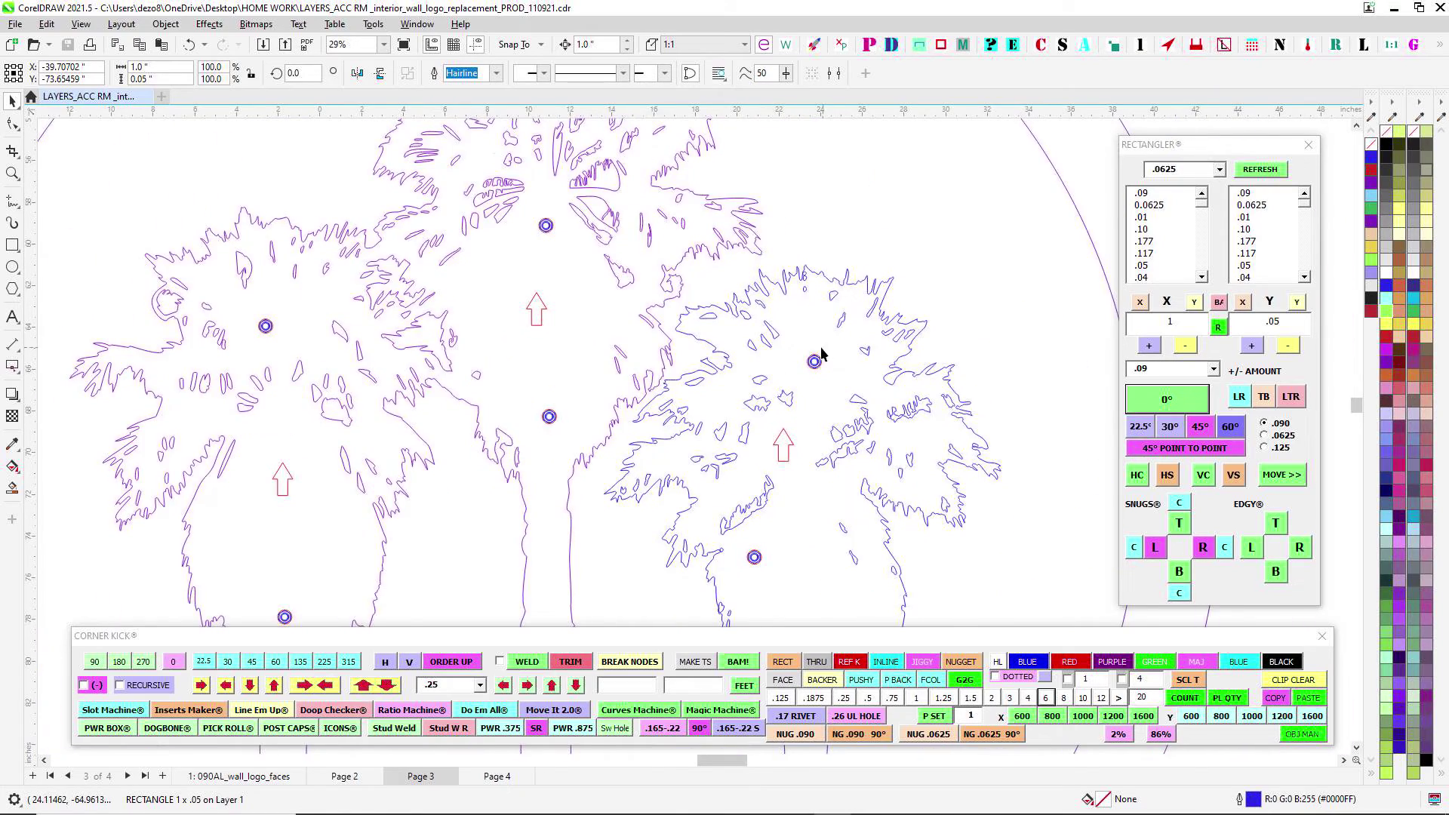
Compare the mounting holes in the reversed grey backer with the circled hex nuts on the reversed logo face
scroll(823, 354, down, 6)
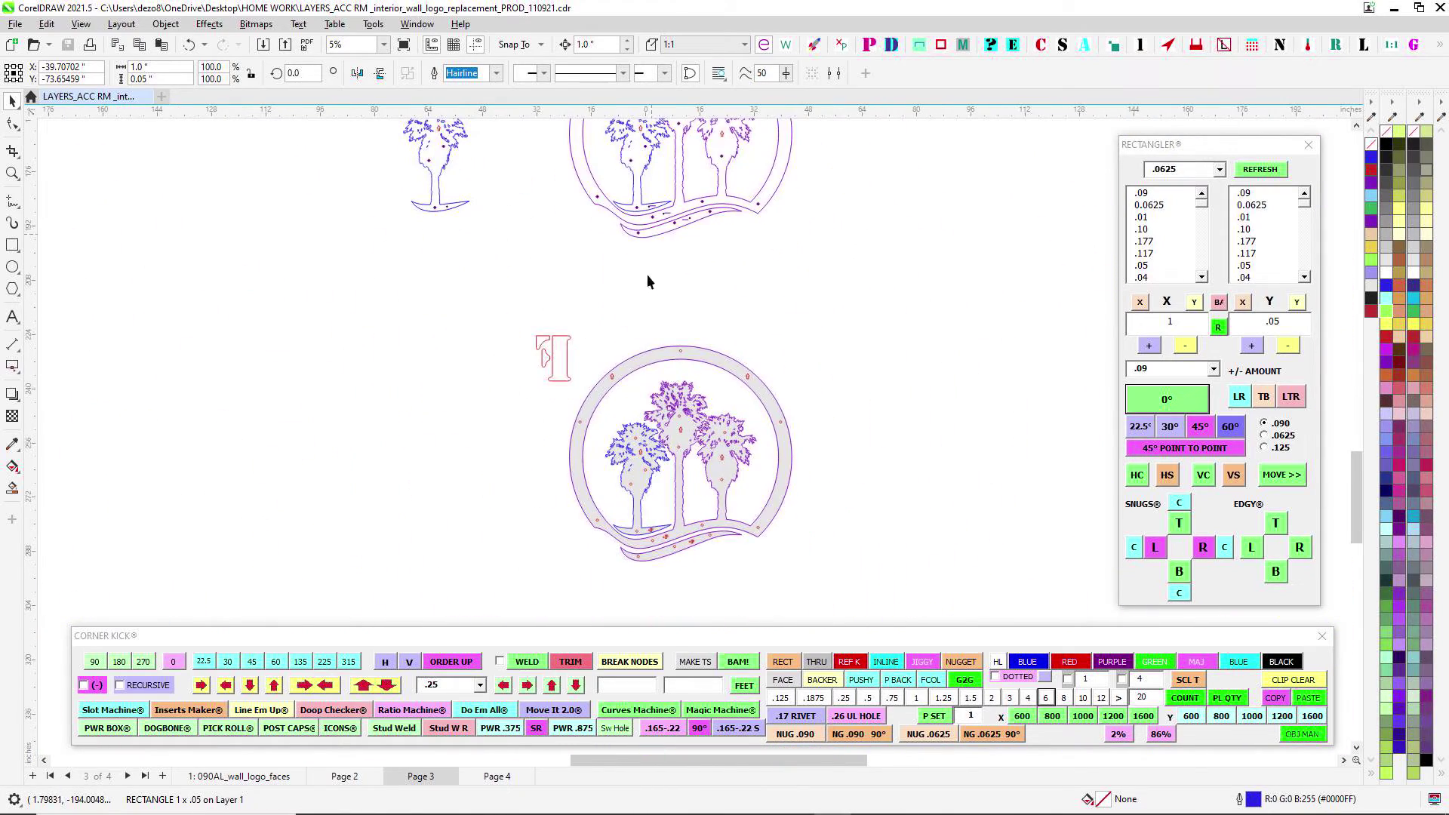
scroll(750, 394, up, 10)
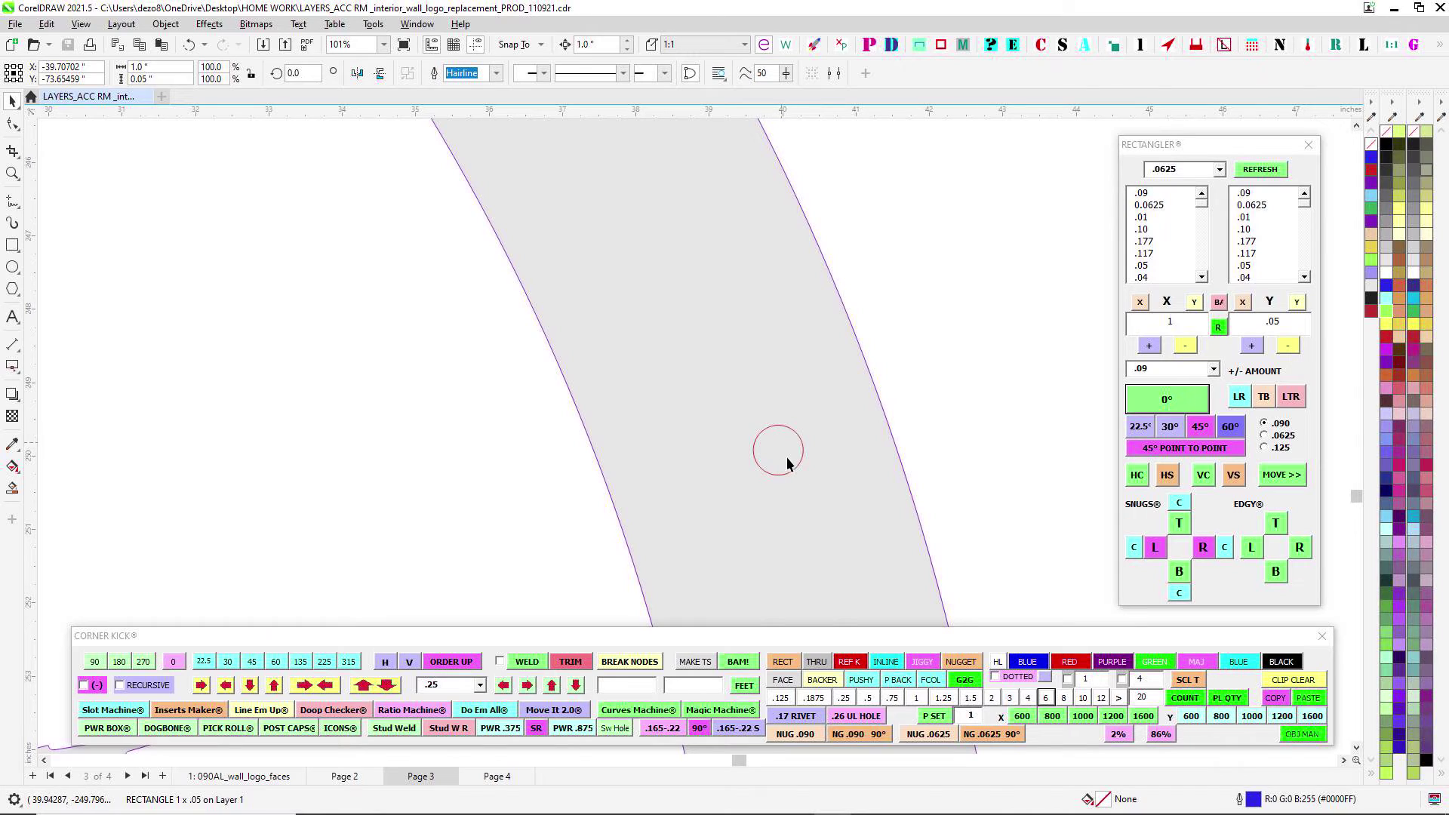
scroll(786, 456, down, 8)
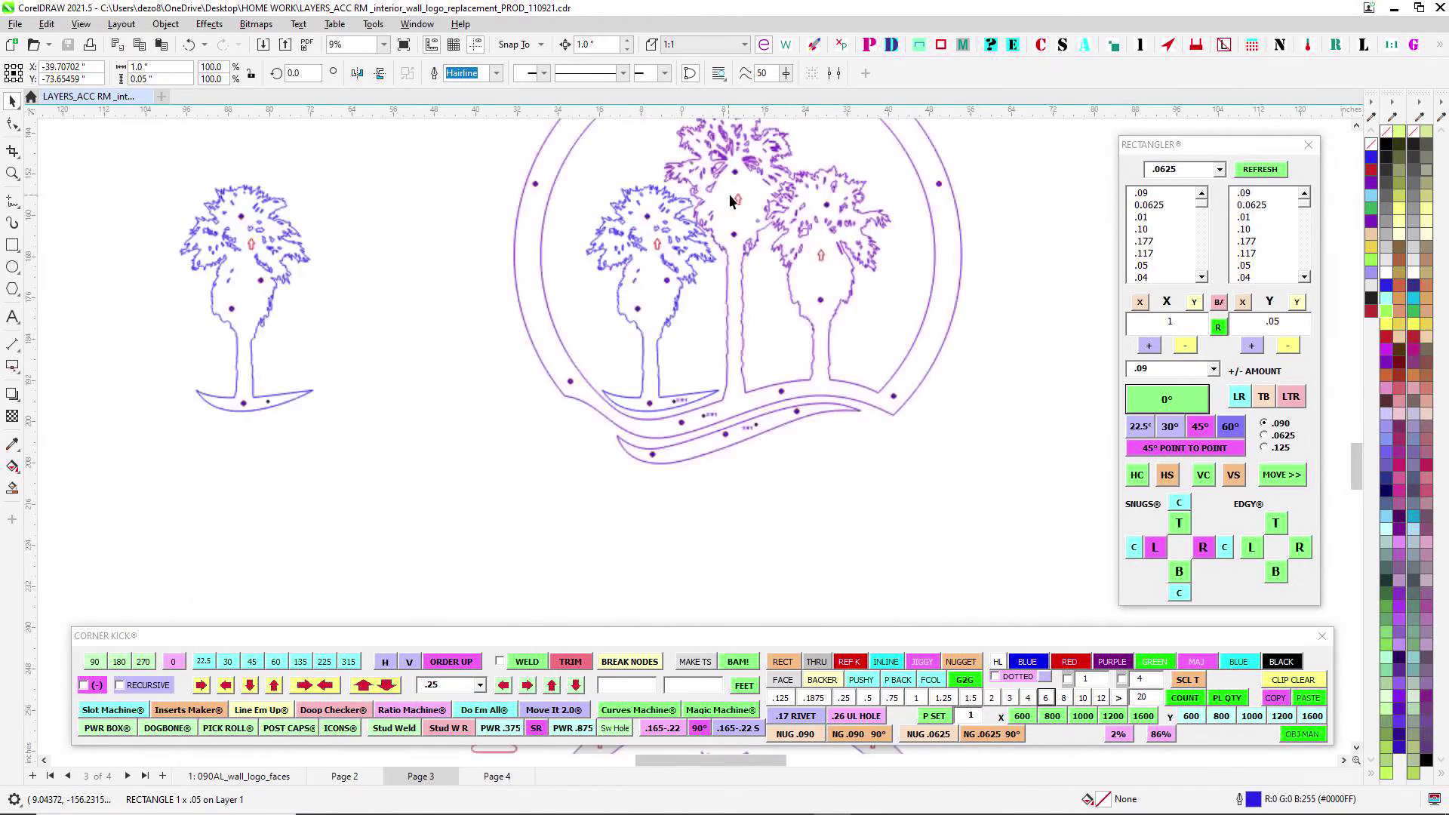
scroll(729, 200, up, 8)
scroll(750, 195, up, 3)
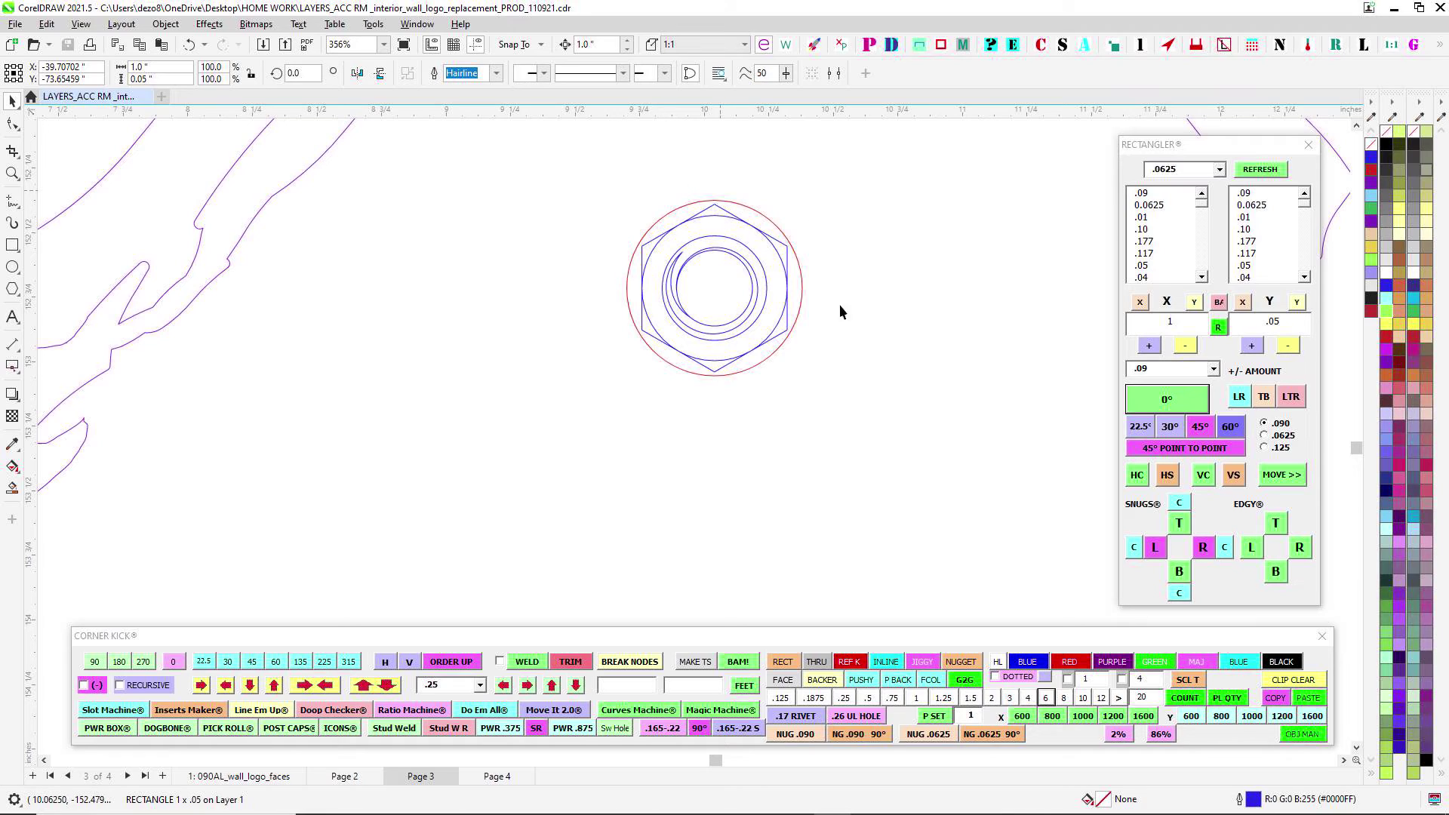
scroll(674, 289, down, 9)
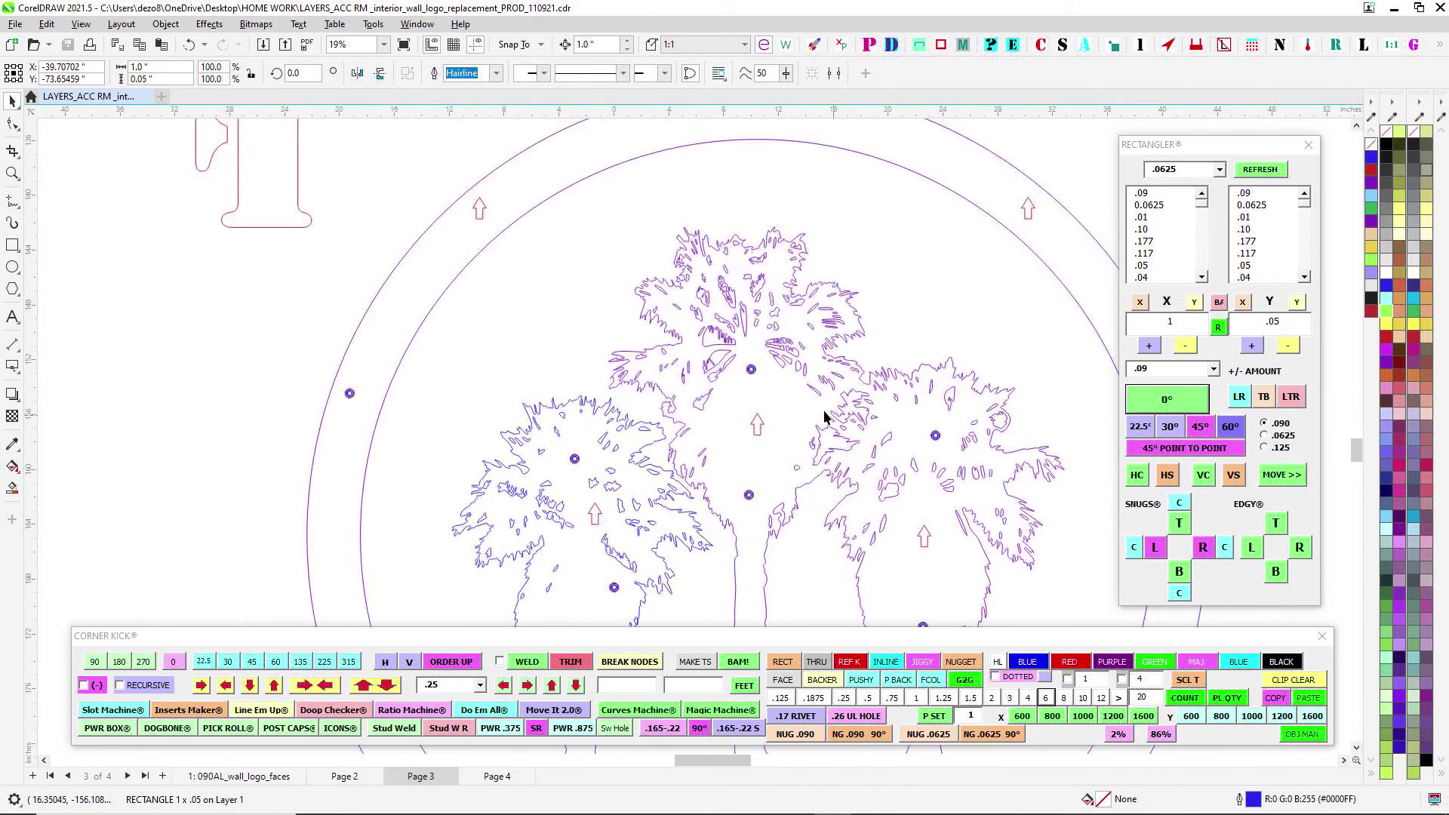
scroll(934, 230, down, 3)
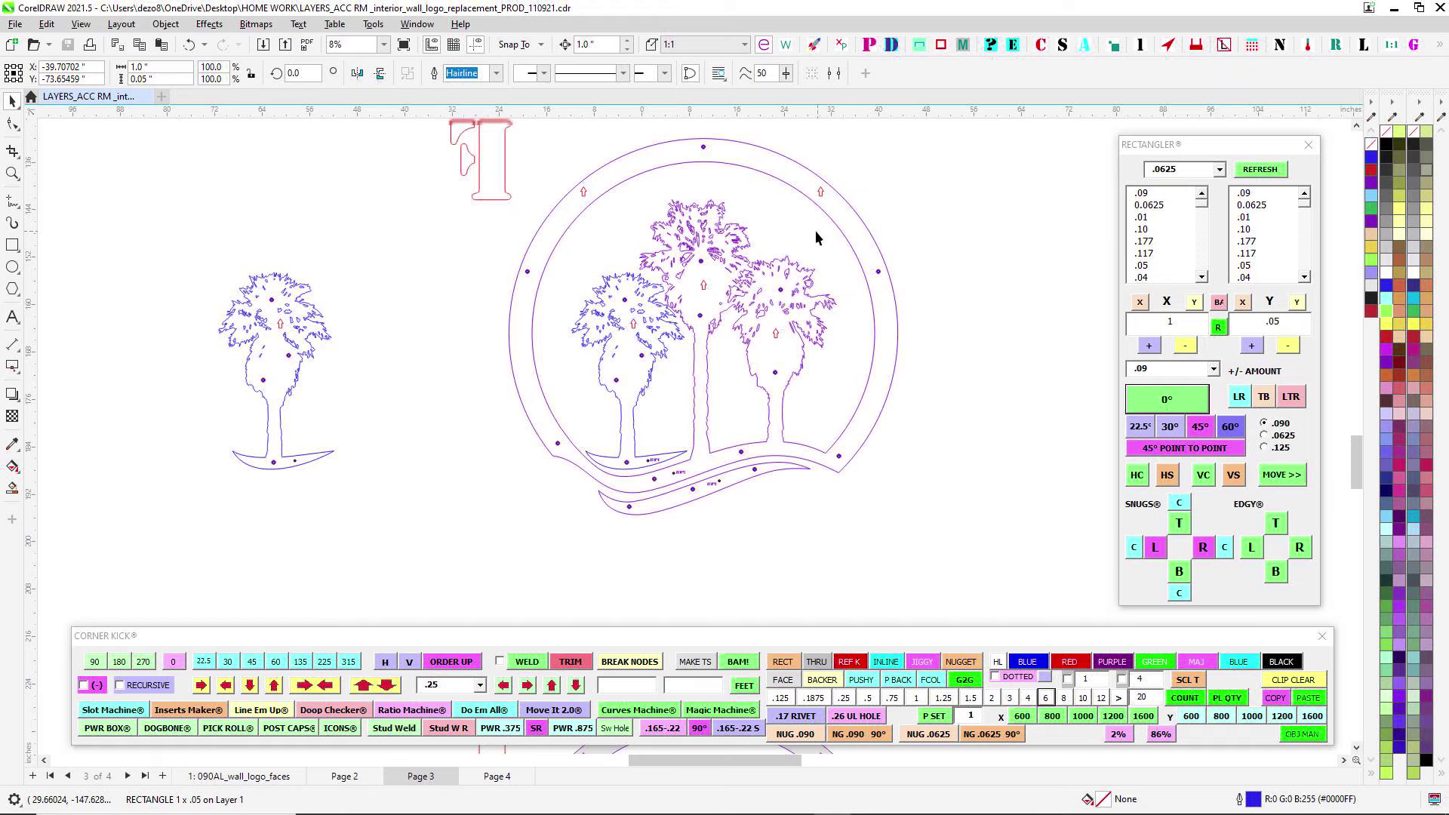
Compare the separate blue palm tree with the matching tree in the reversed logo face, including its stud and power holes
scroll(744, 368, up, 2)
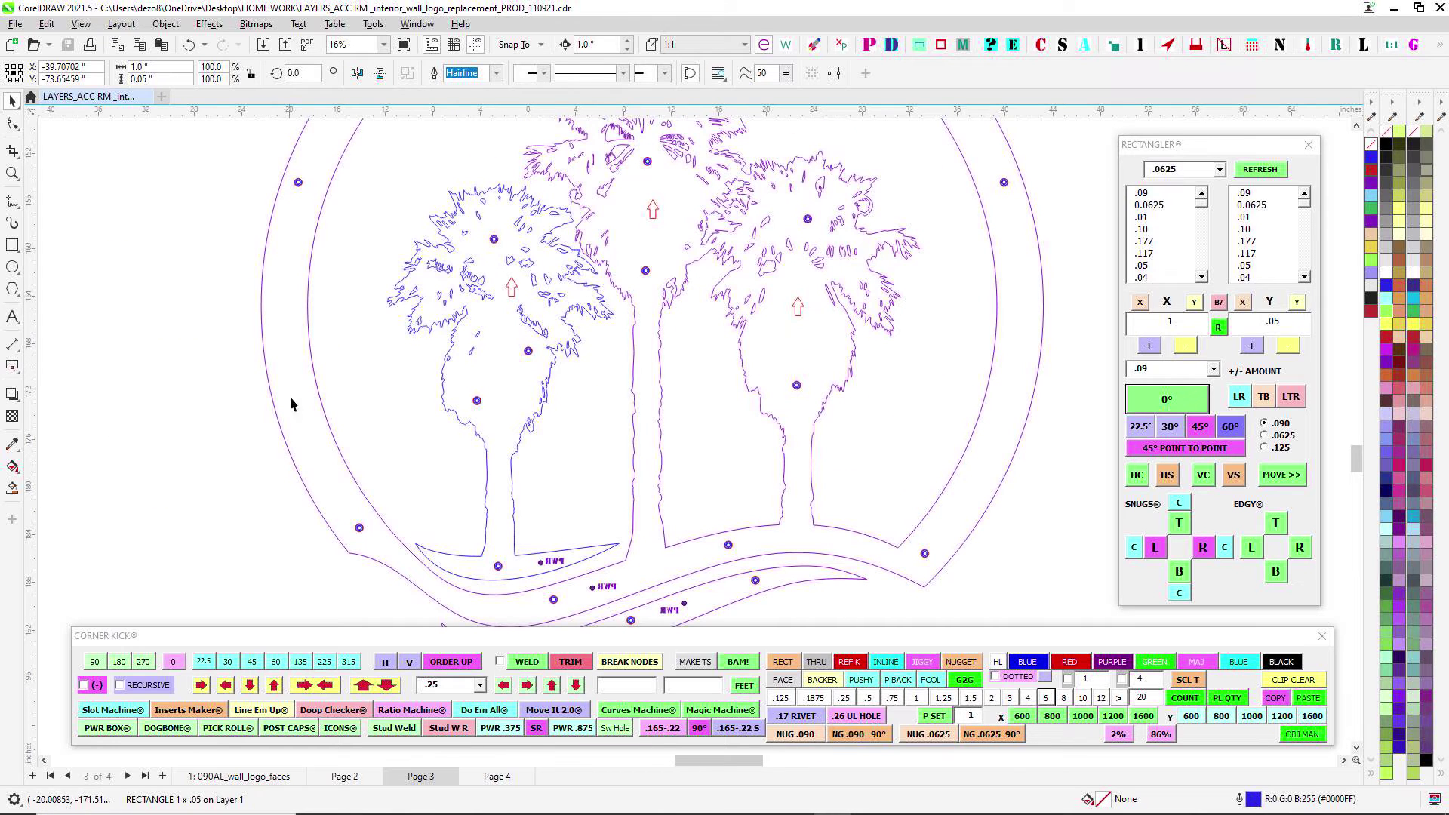
scroll(953, 303, down, 2)
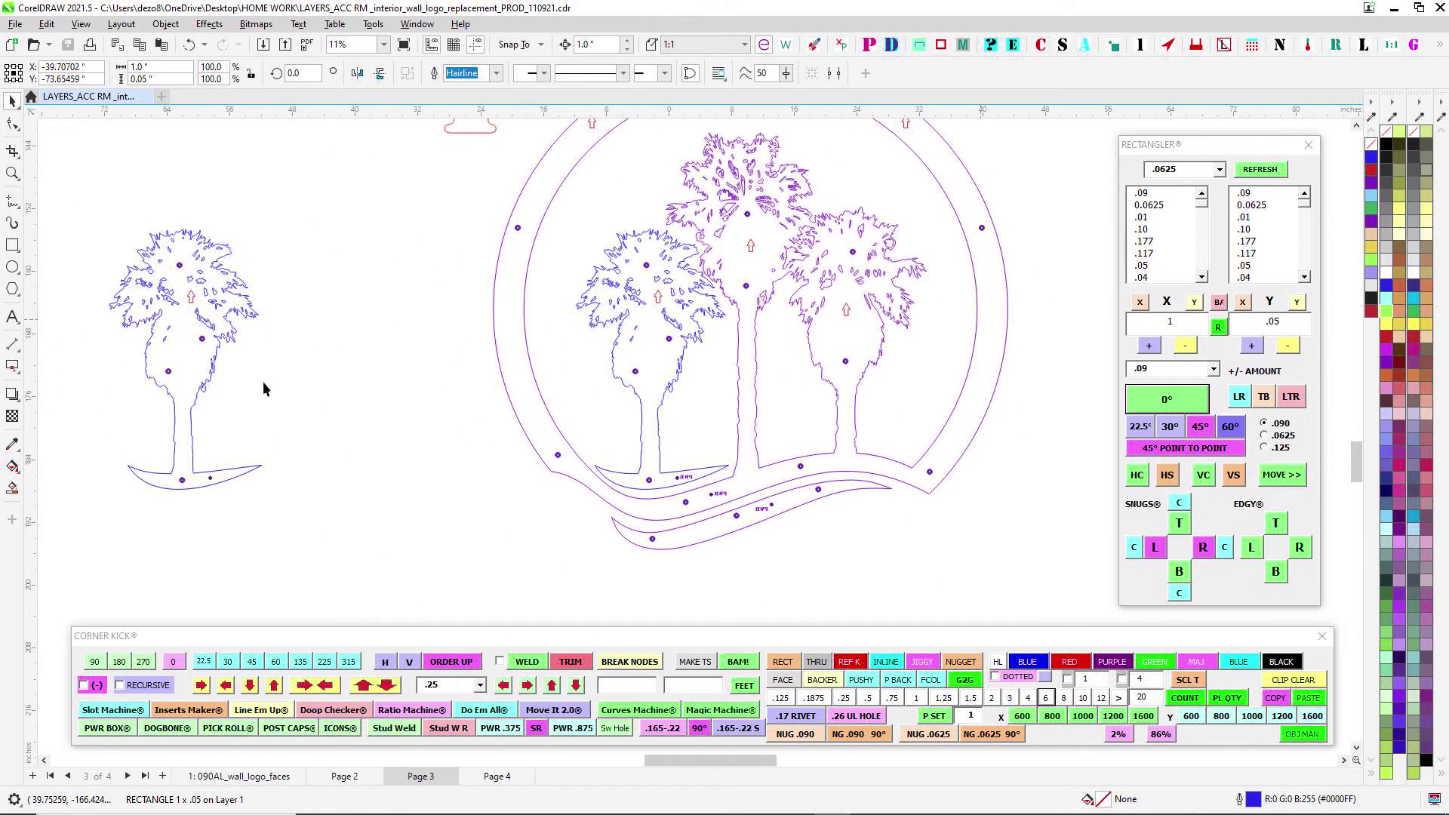
scroll(291, 333, down, 2)
scroll(392, 264, up, 2)
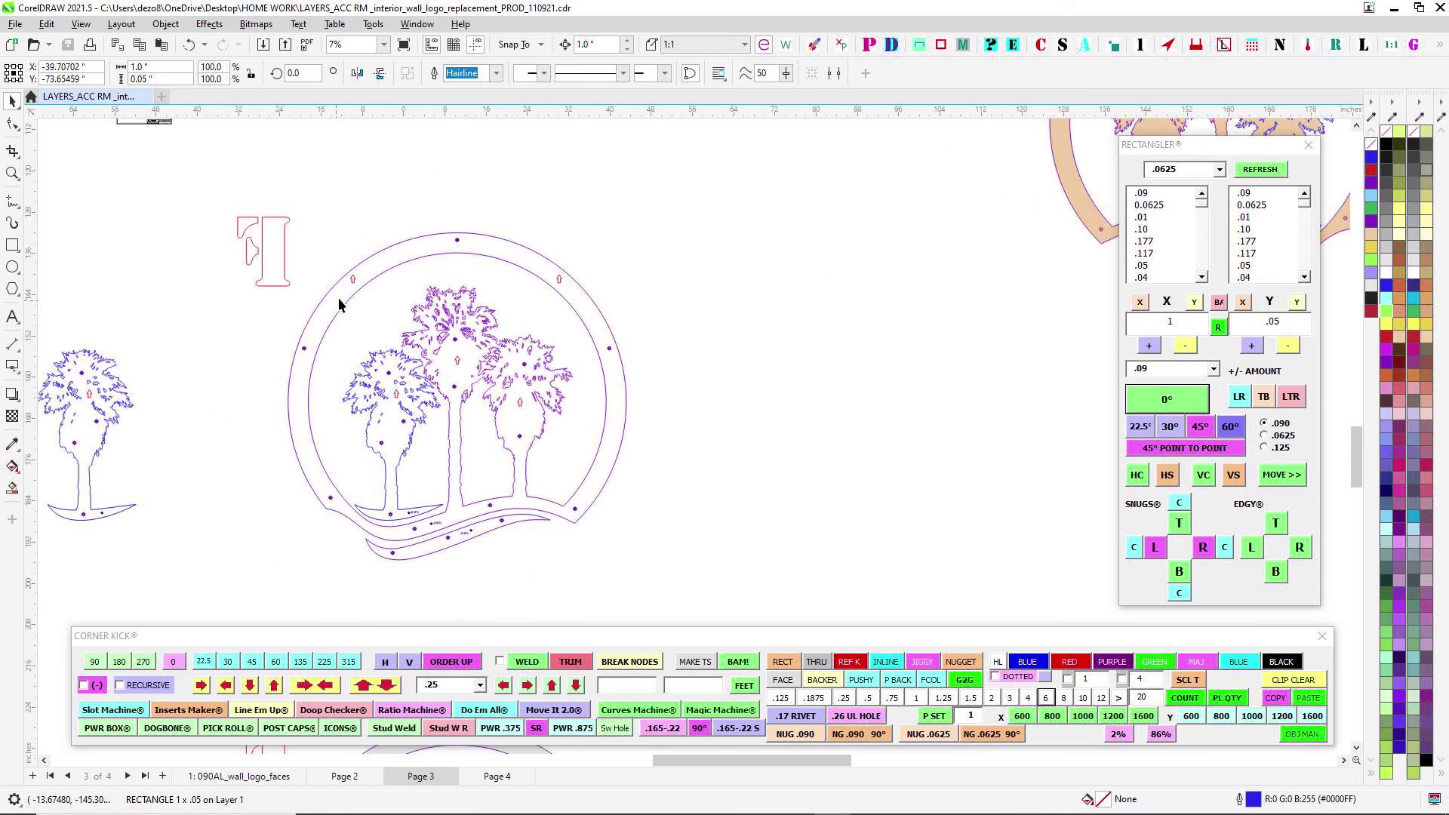
Deselect the side-view return strip and review the overall layout of faces, backer, hardware and return strips
scroll(633, 369, down, 2)
drag(649, 407, 485, 262)
drag(539, 306, 765, 424)
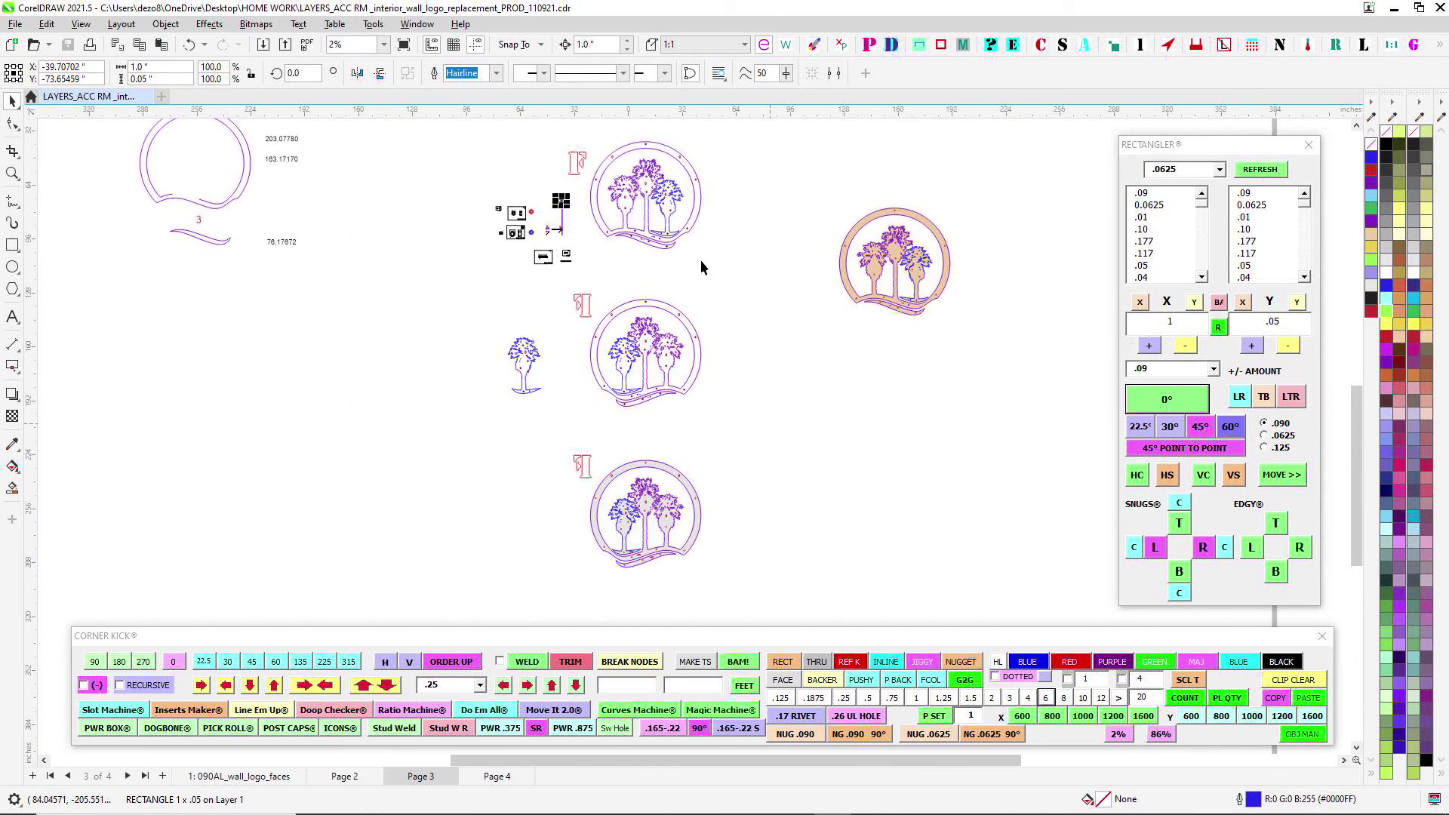
scroll(667, 192, up, 2)
click(764, 344)
scroll(763, 344, down, 1)
drag(355, 229, 438, 262)
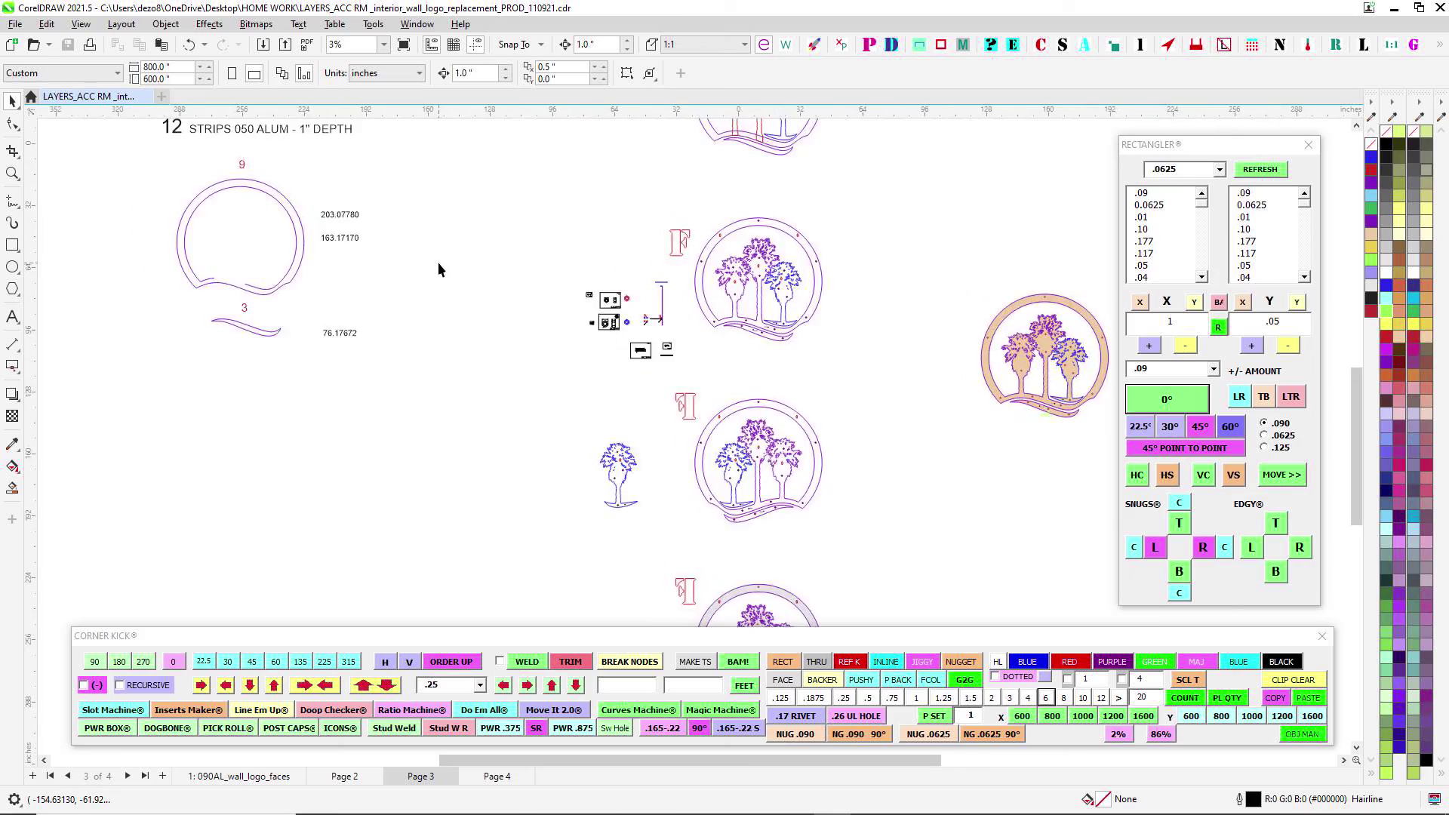